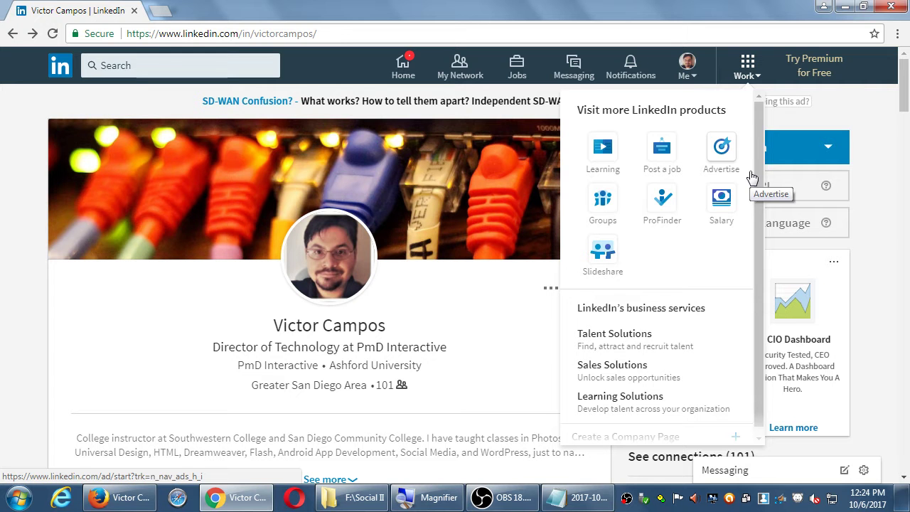
pyautogui.scroll(-1, 754, 171)
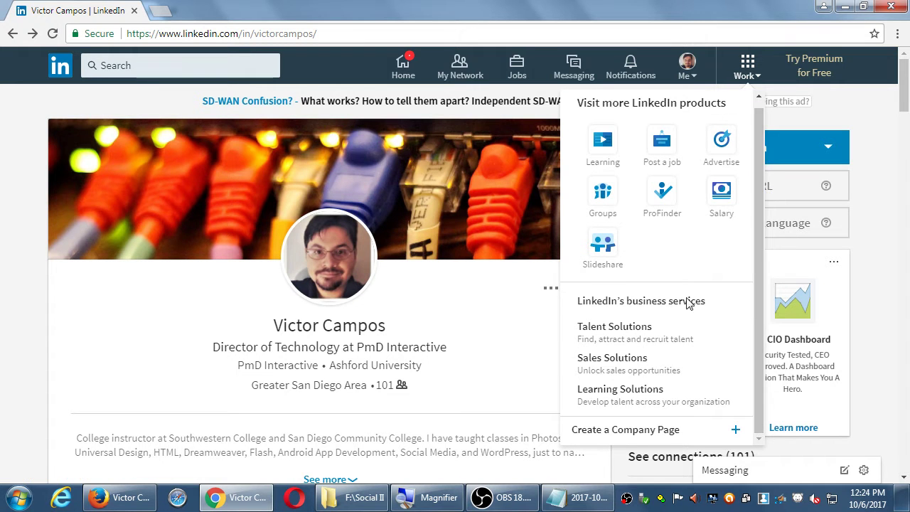
pyautogui.click(873, 122)
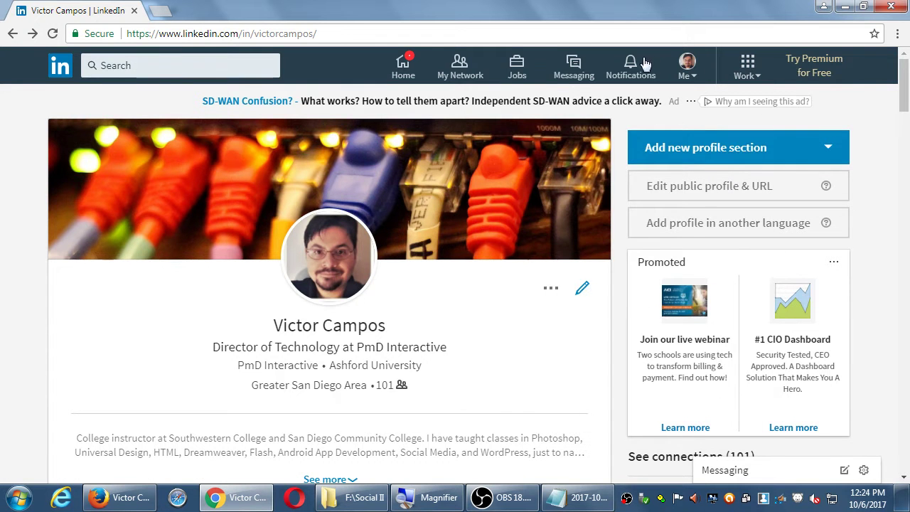
pyautogui.click(686, 64)
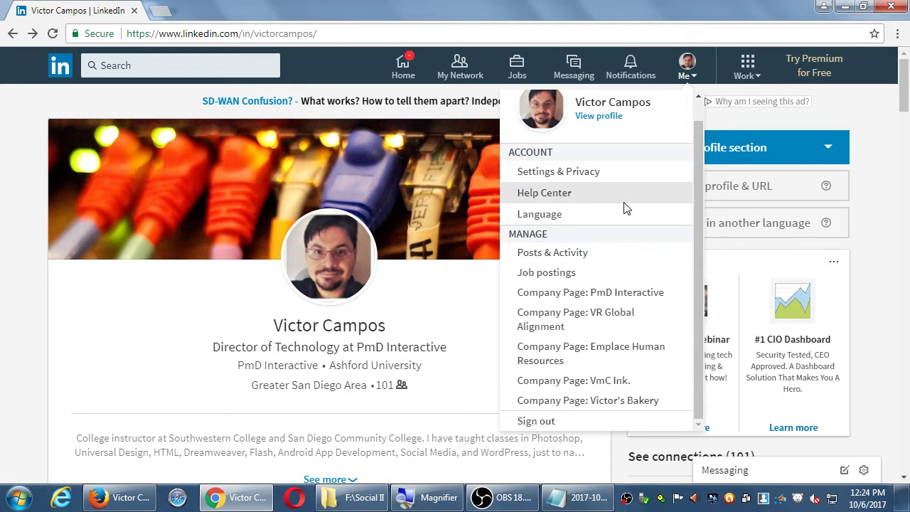
pyautogui.click(748, 67)
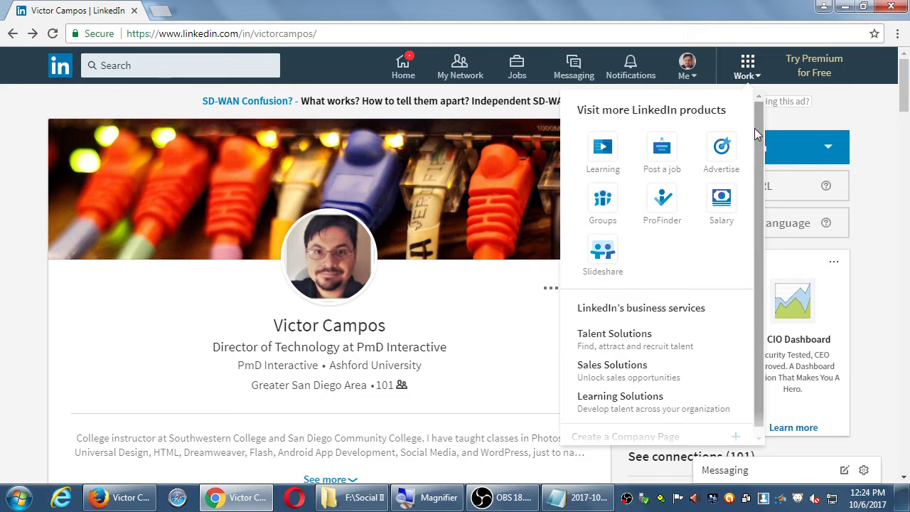
pyautogui.scroll(-1, 754, 195)
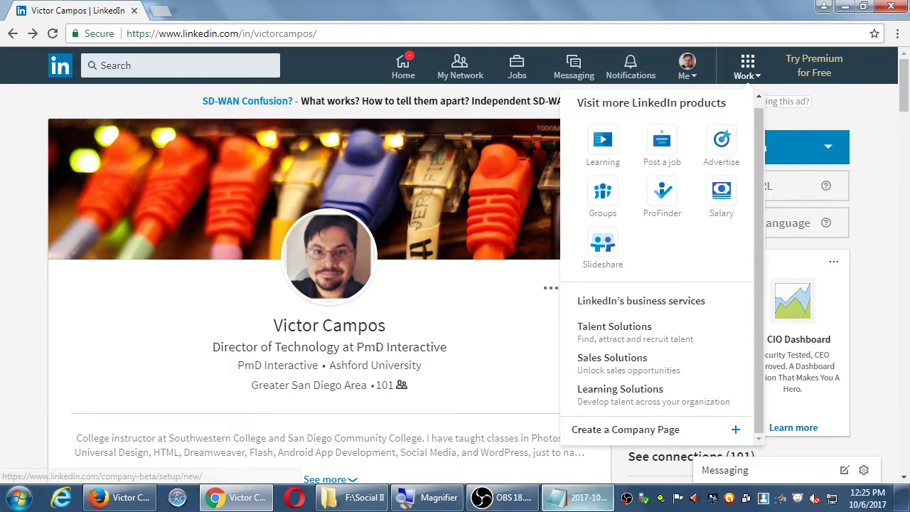
pyautogui.click(577, 498)
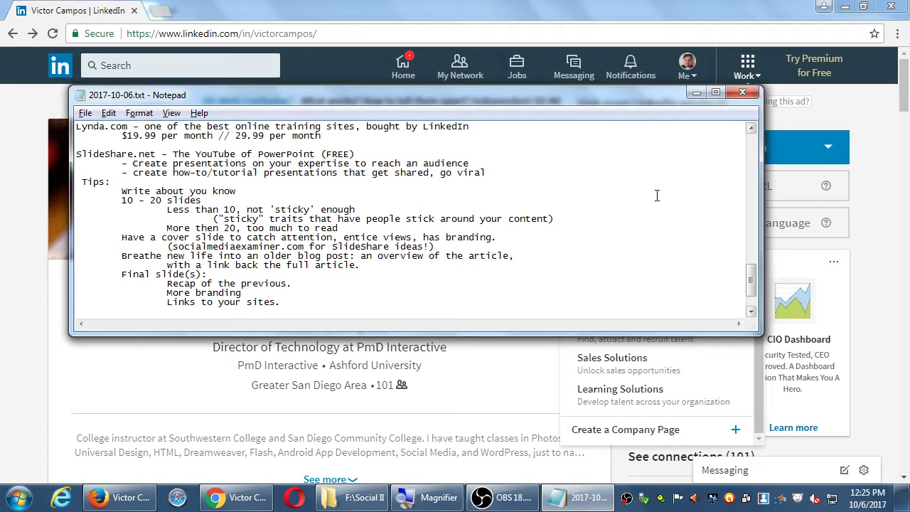
# Add the note 'You can create Company Pages' with an indented path 'Main Menu > Work > Create'
pyautogui.press('super+plus')
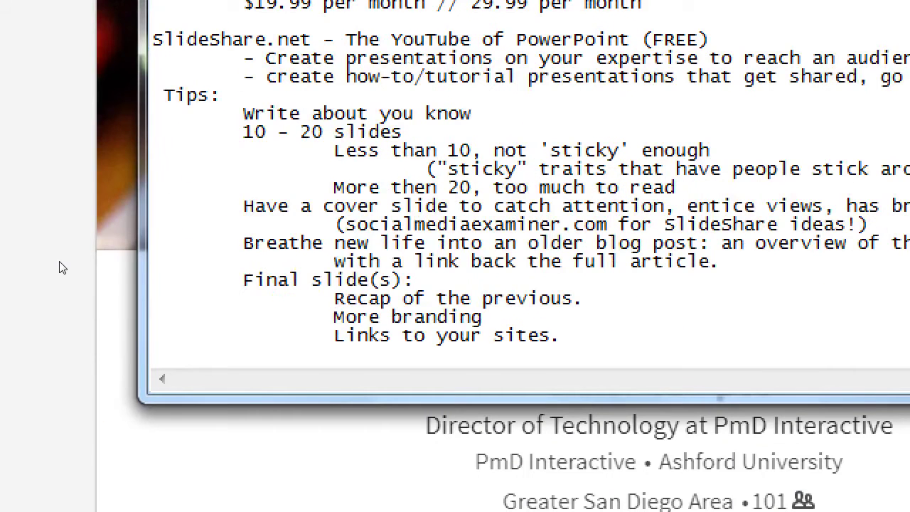
pyautogui.press('Return')
pyautogui.press('Return')
pyautogui.press('Return')
pyautogui.press('Return')
pyautogui.press('Return')
pyautogui.press('Return')
pyautogui.press('BackSpace')
pyautogui.press('BackSpace')
pyautogui.press('BackSpace')
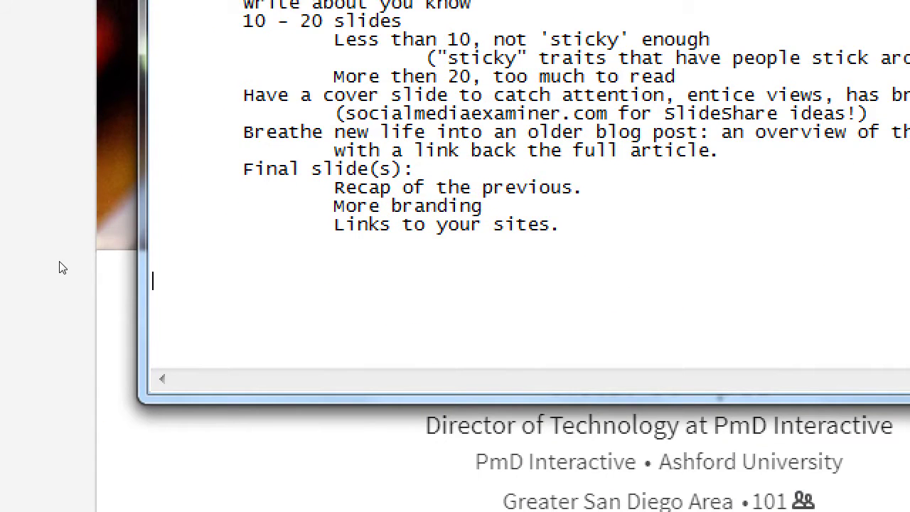
pyautogui.write('You can cre')
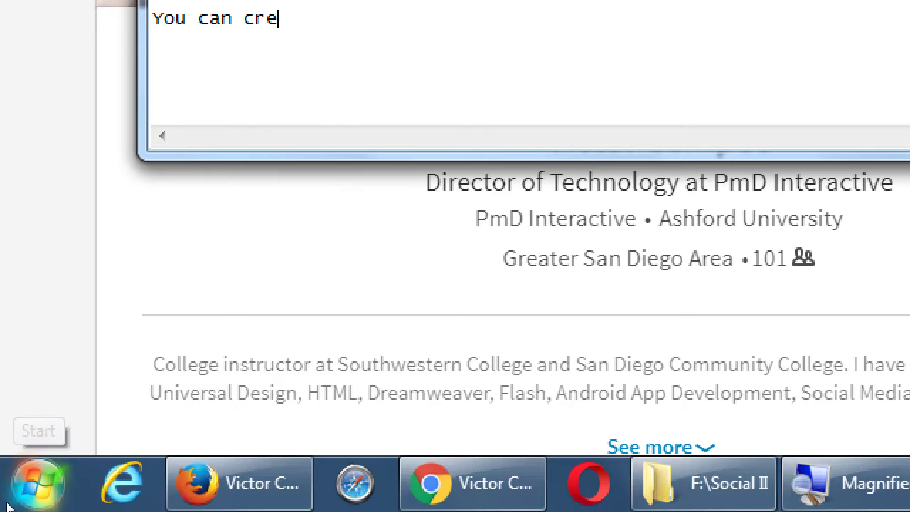
pyautogui.write('ate Company Pages')
pyautogui.press('Return')
pyautogui.press('Tab')
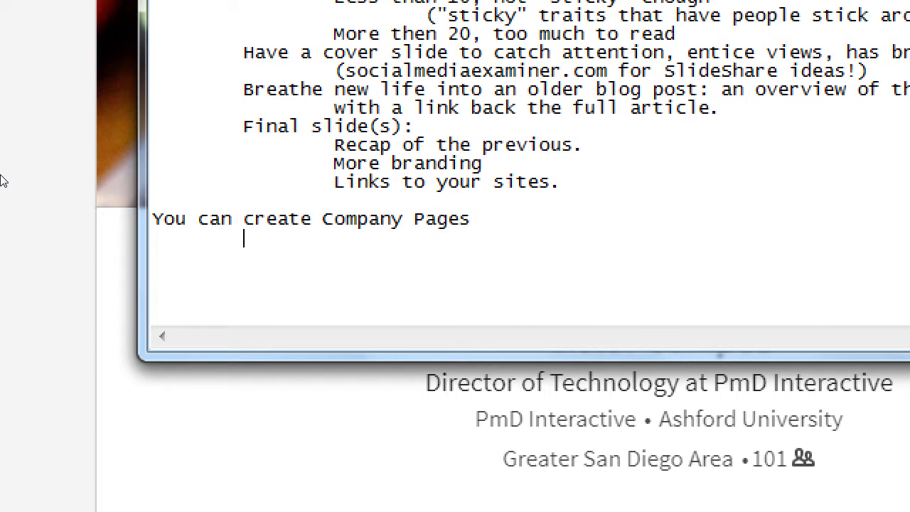
pyautogui.write('Main Menu ')
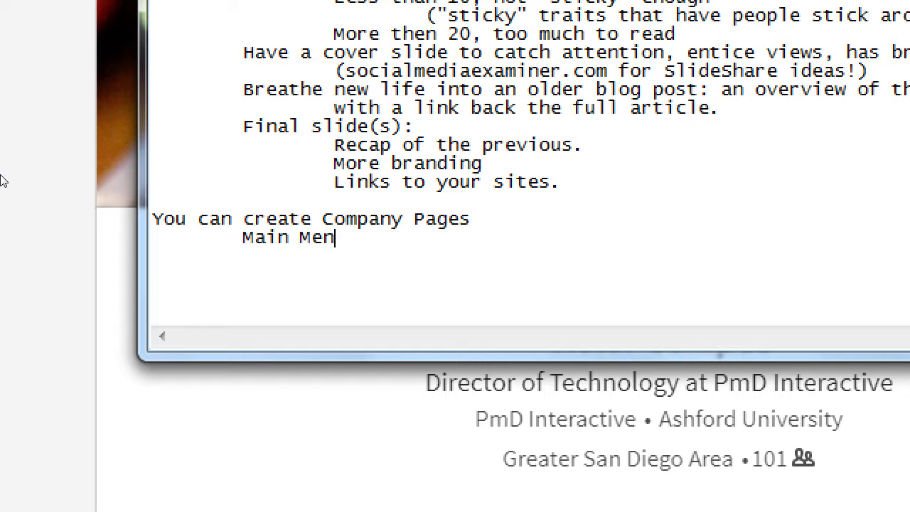
pyautogui.write('> Work > Create')
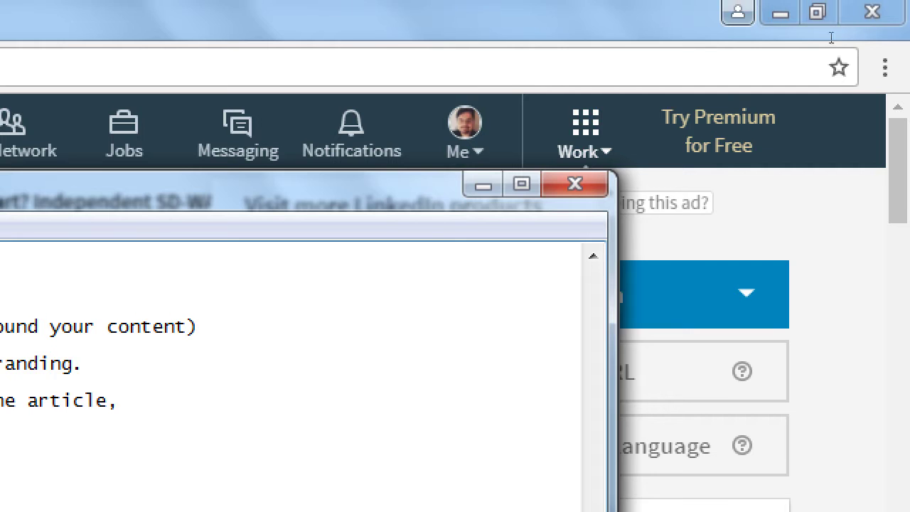
# Open LinkedIn's Create a Company Page form, then finish the path with 'a Company Page'
pyautogui.click(831, 37)
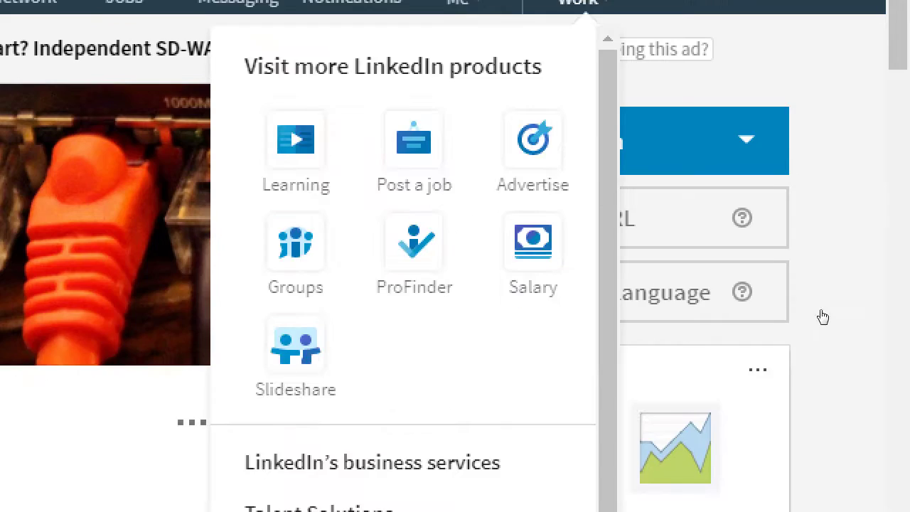
pyautogui.scroll(-1, 565, 511)
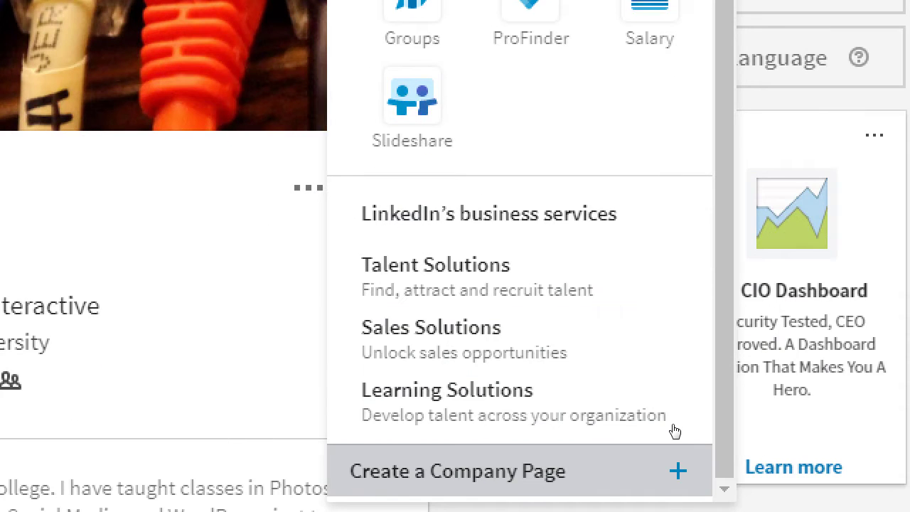
pyautogui.click(673, 445)
pyautogui.hotkey('alt', 'Tab')
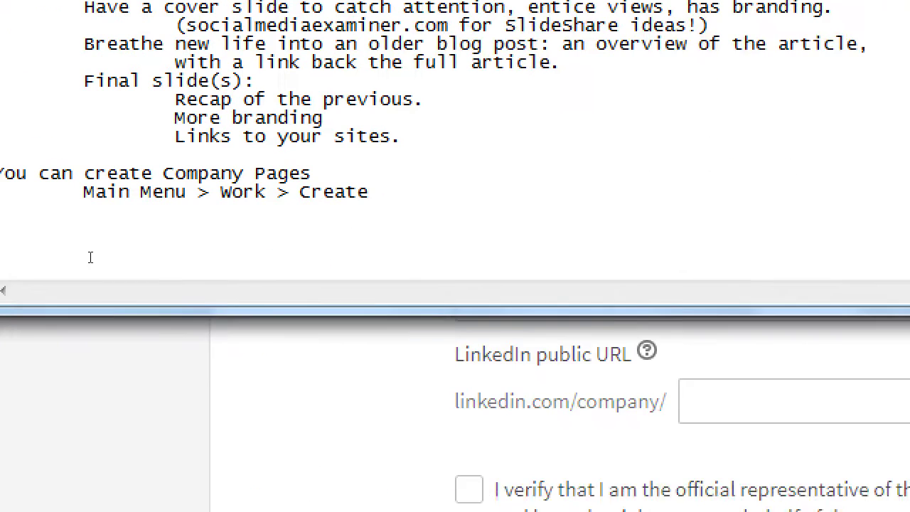
pyautogui.write('a Company P')
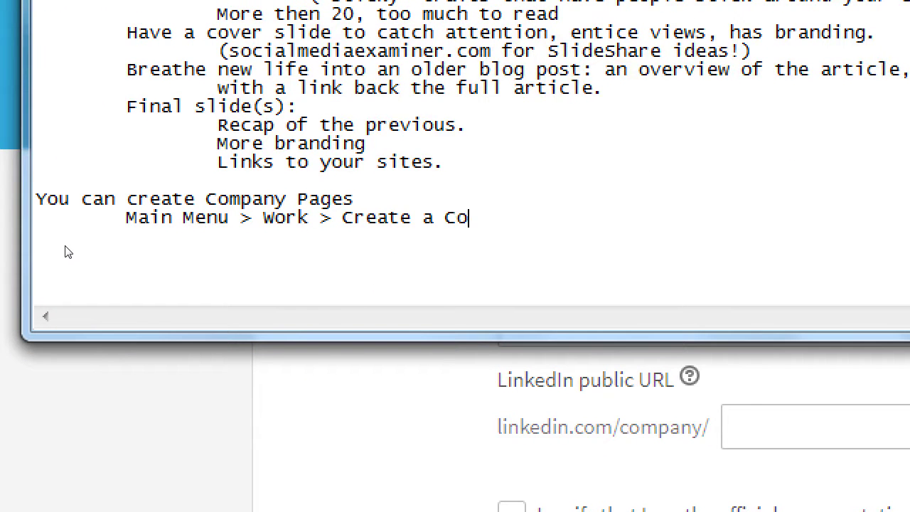
pyautogui.write('age')
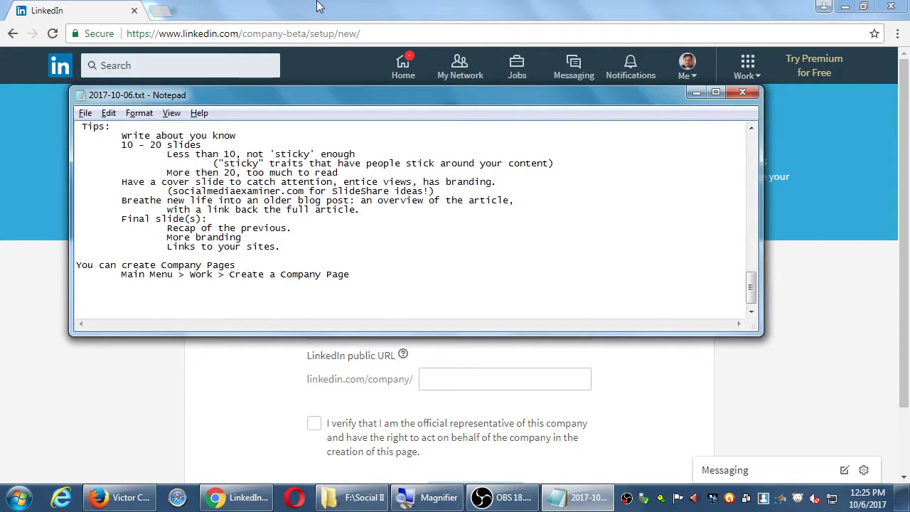
# Bring the Company Page setup form forward and check its Company Name and public URL fields
pyautogui.click(320, 7)
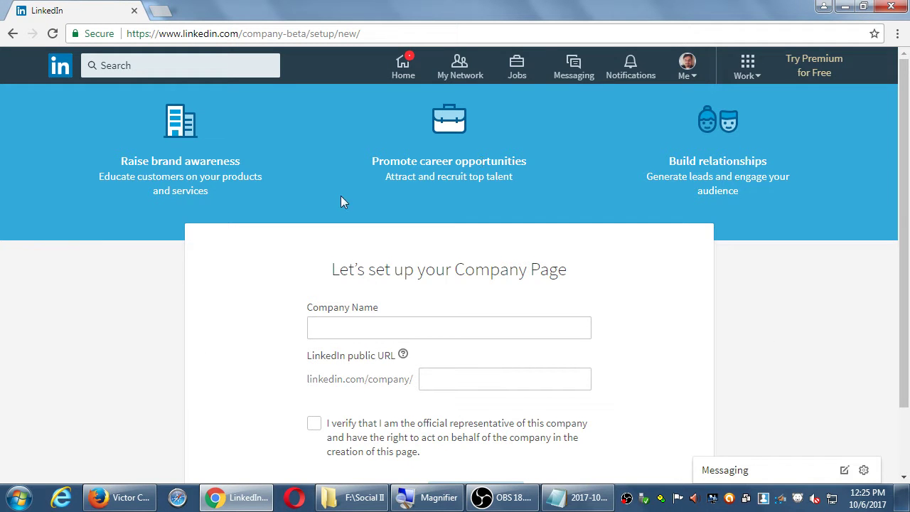
pyautogui.scroll(-1, 317, 198)
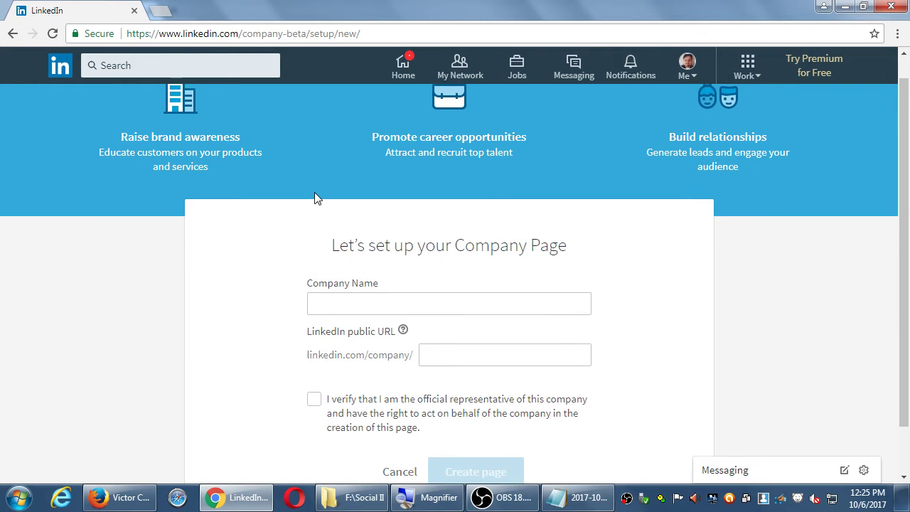
pyautogui.click(345, 250)
pyautogui.click(440, 301)
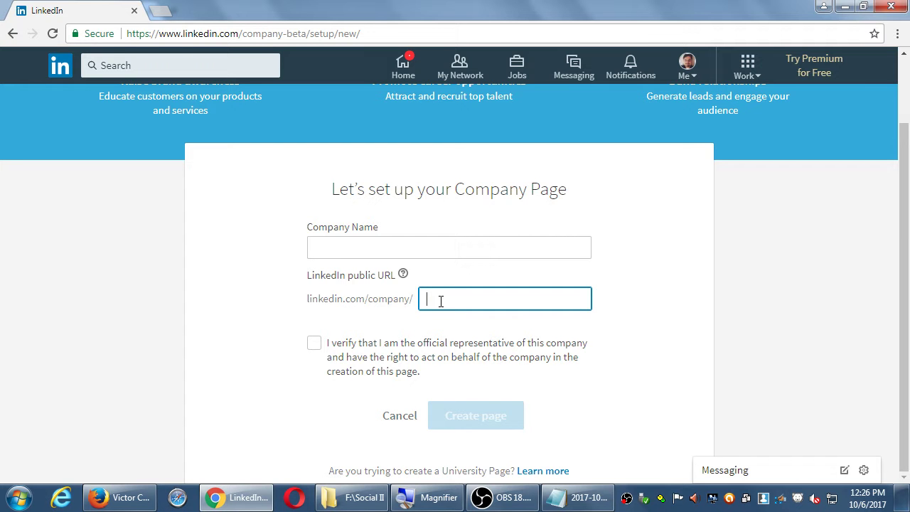
pyautogui.hotkey('alt', 'Tab')
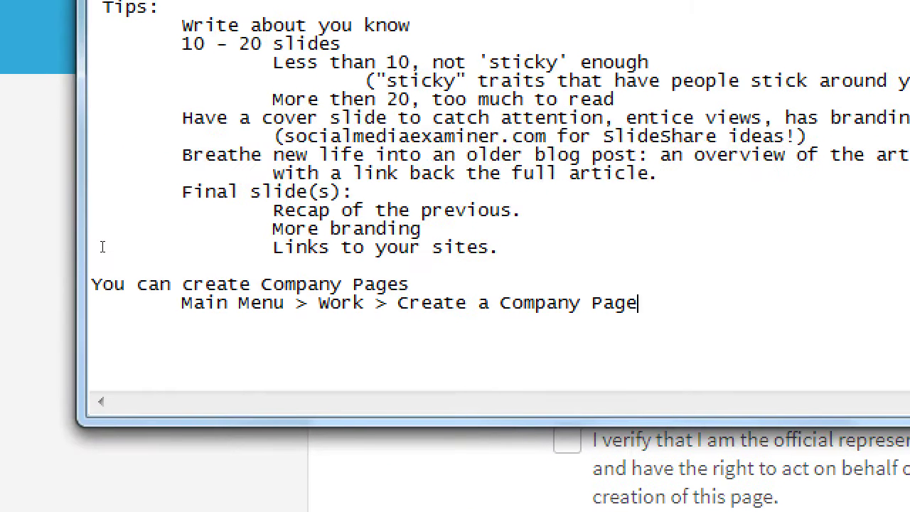
pyautogui.press('Return')
pyautogui.press('Return')
pyautogui.press('Return')
pyautogui.press('Return')
pyautogui.press('Return')
pyautogui.press('BackSpace')
pyautogui.press('BackSpace')
pyautogui.write('Personal lineks')
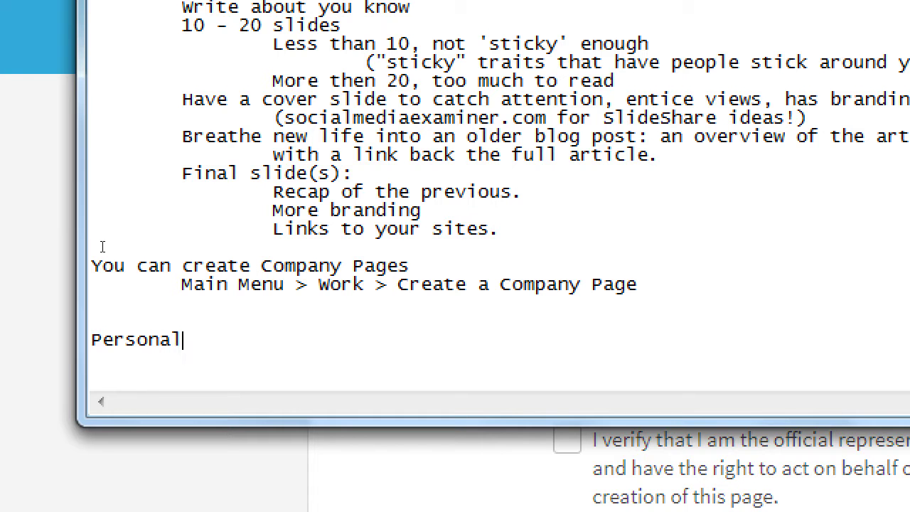
pyautogui.press('BackSpace')
pyautogui.press('BackSpace')
pyautogui.press('BackSpace')
pyautogui.write('ks:')
pyautogui.press('Return')
pyautogui.press('Tab')
pyautogui.write('http:')
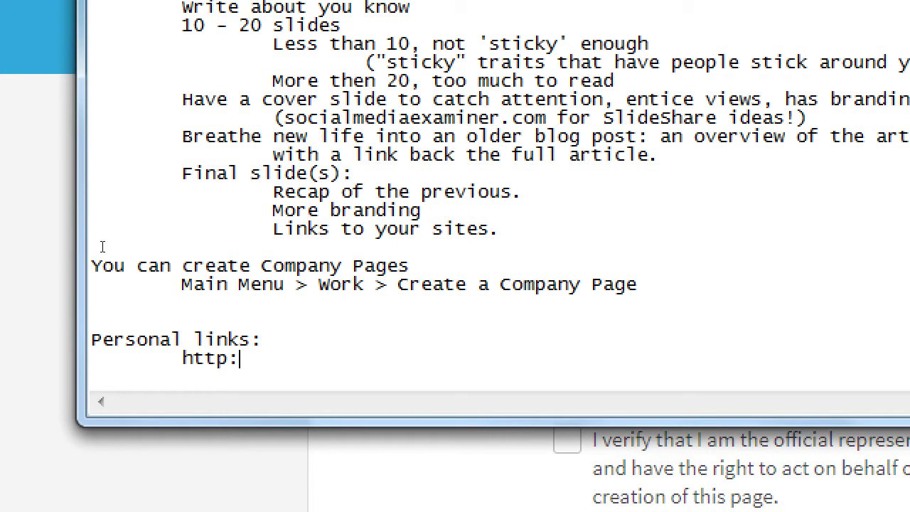
pyautogui.write('//linked')
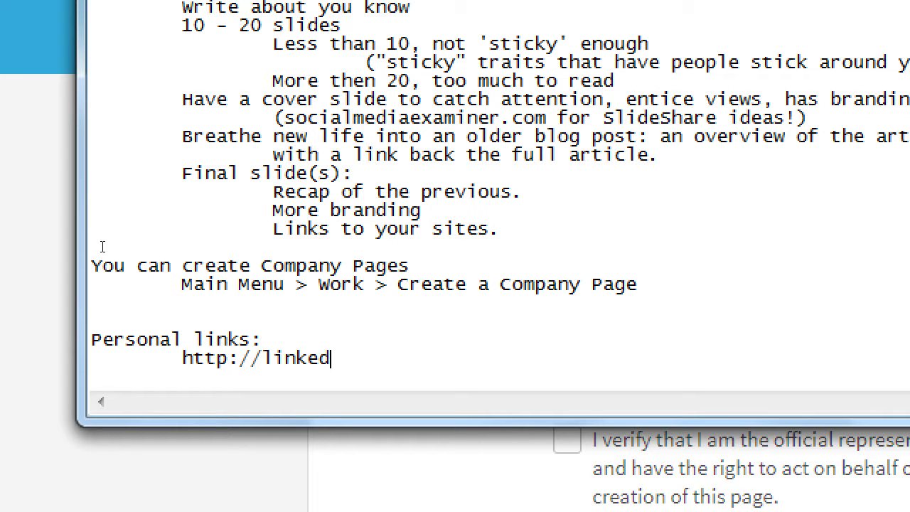
pyautogui.write('in.com/in/')
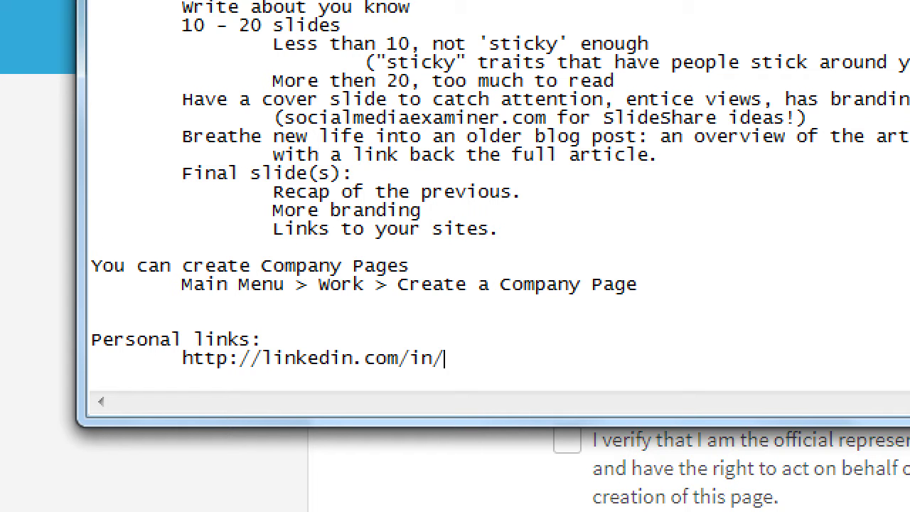
pyautogui.write('johnsmith ')
pyautogui.write('Compnay links')
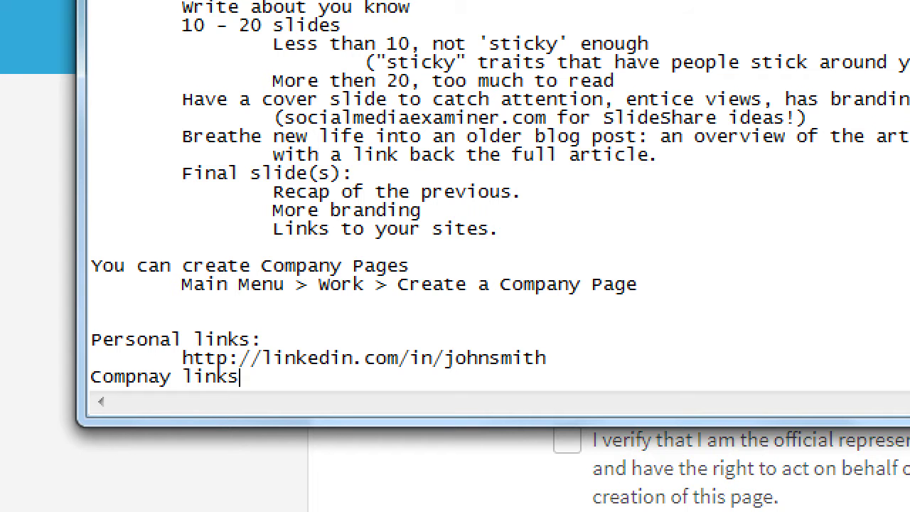
pyautogui.write(':')
# Add an indented sample company page link under the company links heading
pyautogui.press('Return')
pyautogui.press('Tab')
pyautogui.write('http://linked.com/')
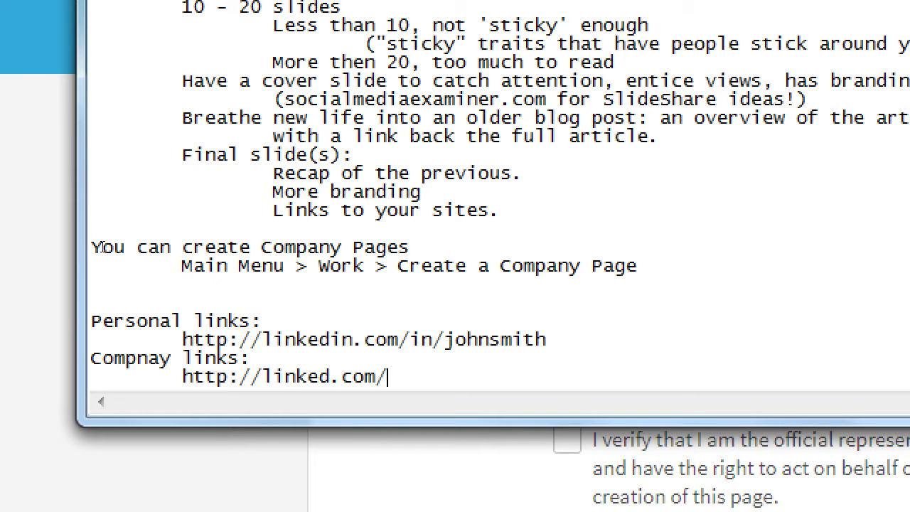
pyautogui.write('caomp')
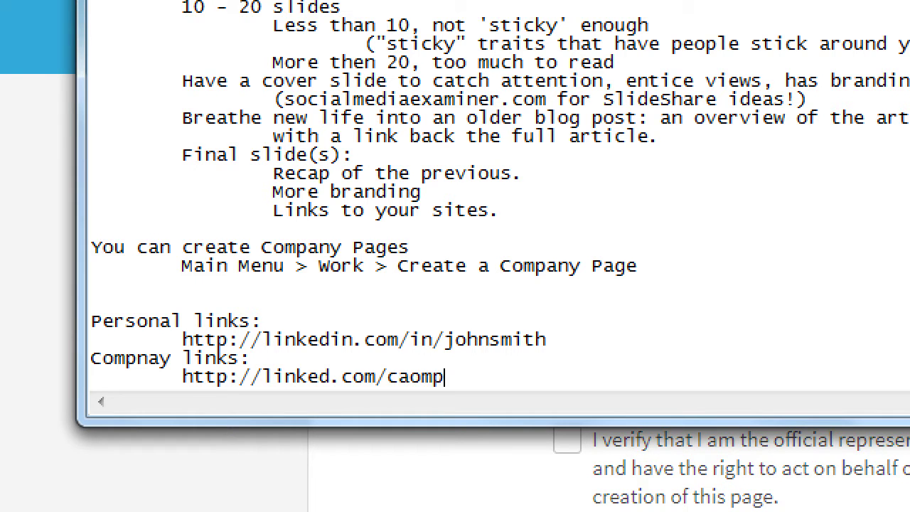
pyautogui.press('BackSpace')
pyautogui.press('BackSpace')
pyautogui.press('BackSpace')
pyautogui.write('o')
pyautogui.write('mpnay')
pyautogui.press('BackSpace')
pyautogui.press('BackSpace')
pyautogui.press('BackSpace')
pyautogui.write('any/smithrealo')
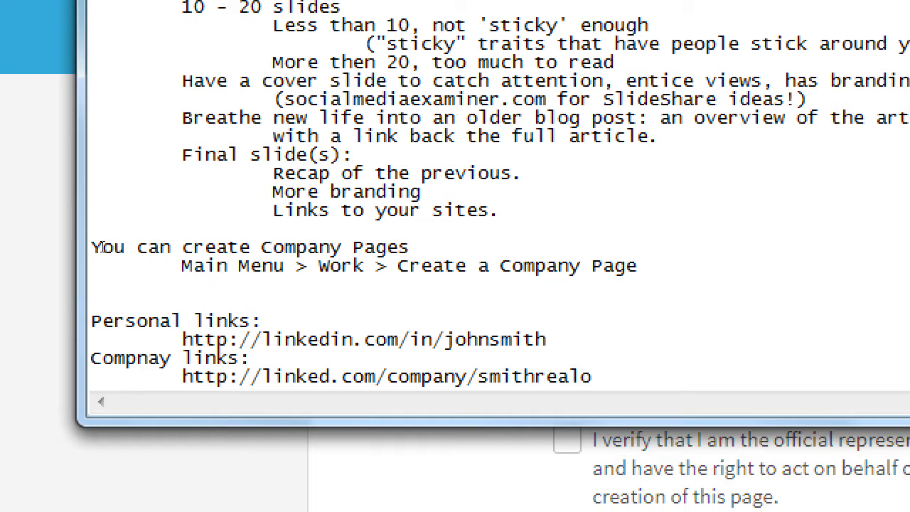
pyautogui.press('BackSpace')
pyautogui.write('tors')
# Replace 'johnsmith' in the personal link with the real member's profile name
pyautogui.press('Up')
pyautogui.press('Up')
pyautogui.press('End')
pyautogui.hotkey('shift', 'Home')
pyautogui.hotkey('shift', 'Right')
pyautogui.hotkey('shift', 'Right')
pyautogui.hotkey('shift', 'Right')
pyautogui.hotkey('shift', 'Right')
pyautogui.hotkey('shift', 'Right')
pyautogui.hotkey('shift', 'Right')
pyautogui.hotkey('shift', 'Right')
pyautogui.hotkey('shift', 'Right')
pyautogui.hotkey('shift', 'Right')
pyautogui.hotkey('shift', 'Right')
pyautogui.hotkey('shift', 'Right')
pyautogui.hotkey('shift', 'Right')
pyautogui.hotkey('shift', 'Right')
pyautogui.hotkey('shift', 'Right')
pyautogui.hotkey('shift', 'Right')
pyautogui.hotkey('shift', 'Right')
pyautogui.hotkey('shift', 'Right')
pyautogui.hotkey('shift', 'Right')
pyautogui.hotkey('shift', 'Right')
pyautogui.hotkey('shift', 'Right')
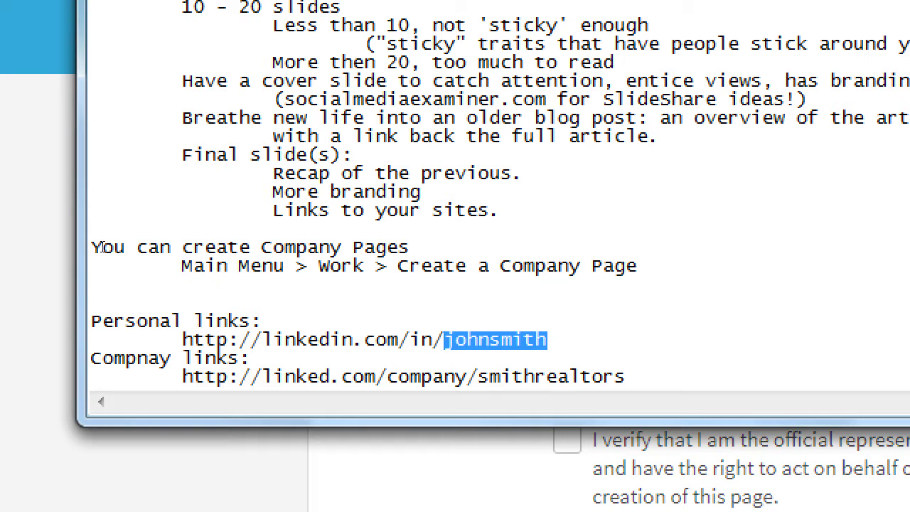
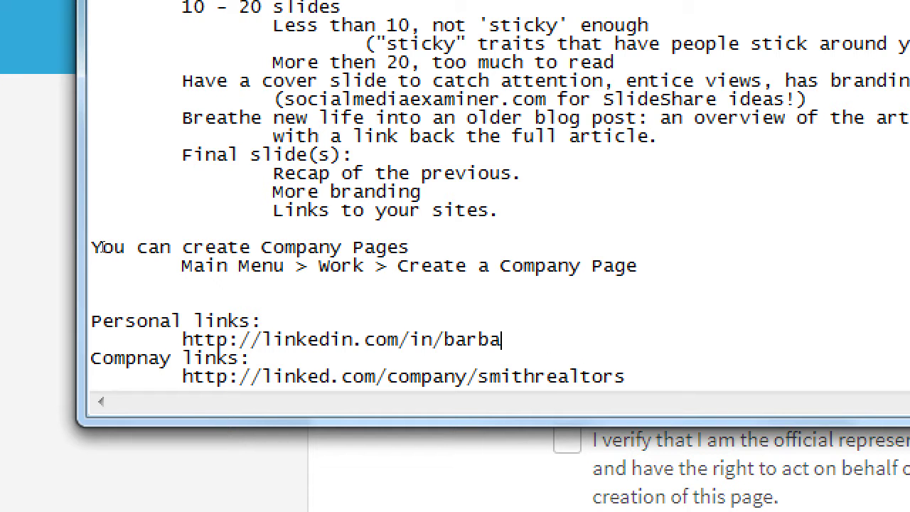
pyautogui.press('Down')
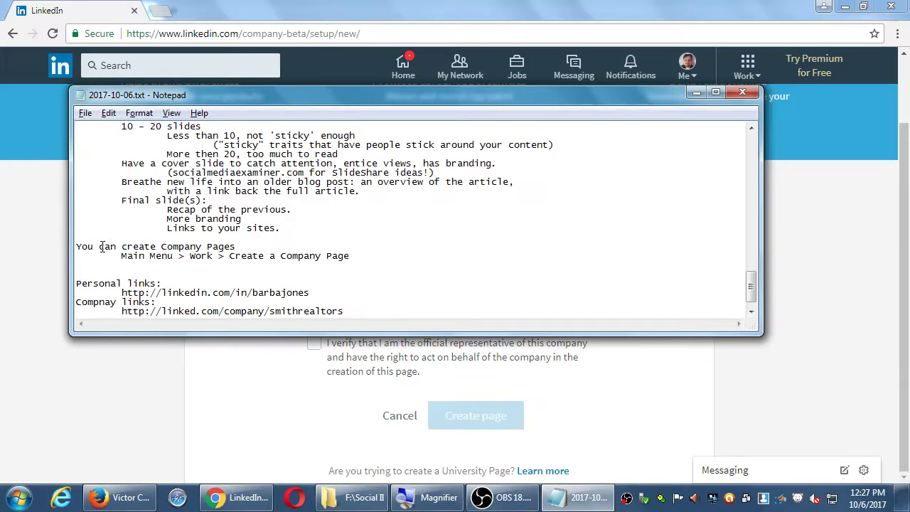
# Copy the personal profile link from the notes and open a new browser tab
pyautogui.moveTo(320, 292); pyautogui.dragTo(257, 293)
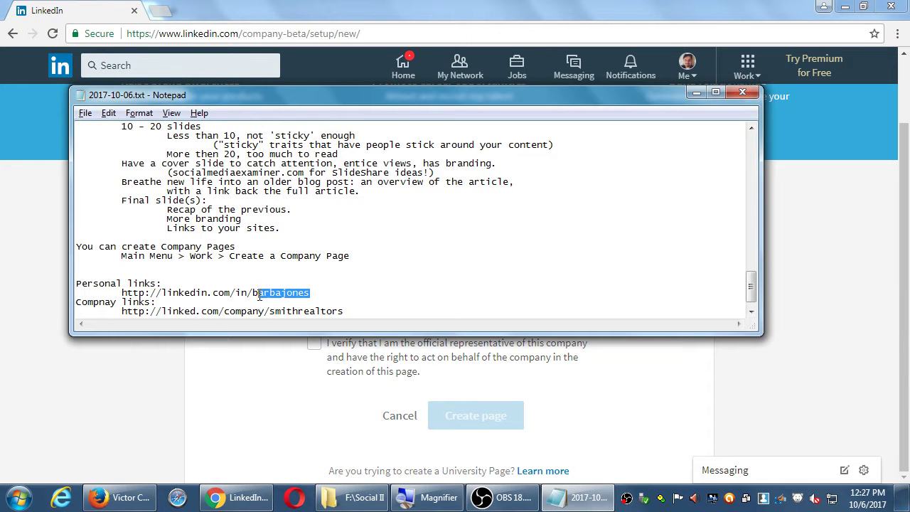
pyautogui.click(177, 69)
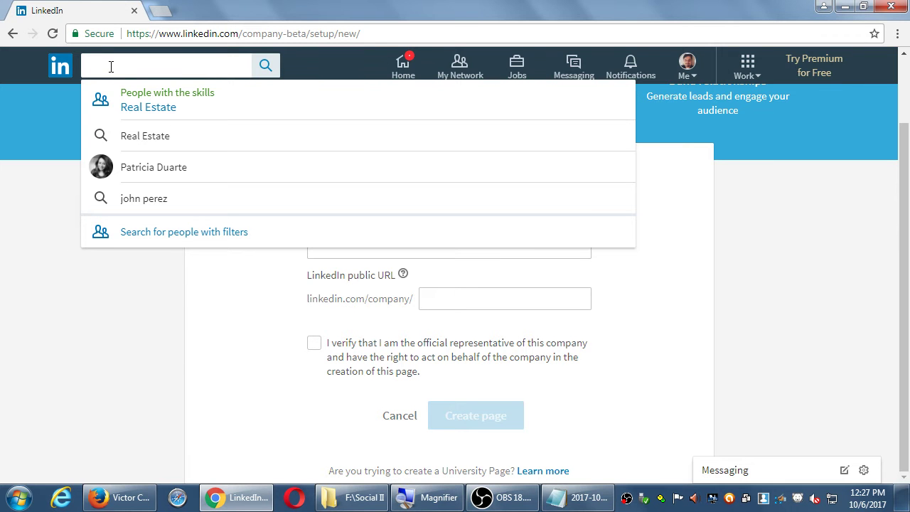
pyautogui.hotkey('alt', 'Tab')
pyautogui.click(320, 291)
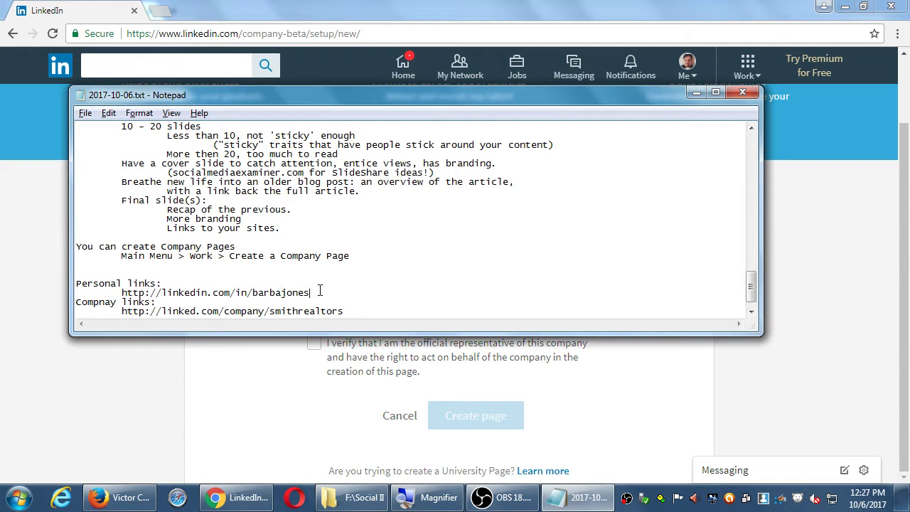
pyautogui.hotkey('shift', 'Home')
pyautogui.hotkey('ctrl', 'c')
pyautogui.hotkey('alt', 'Tab')
pyautogui.hotkey('ctrl', 't')
# Load the pasted profile link and scroll through Experience, Recommendations and Interests to the footer
pyautogui.hotkey('ctrl', 'v')
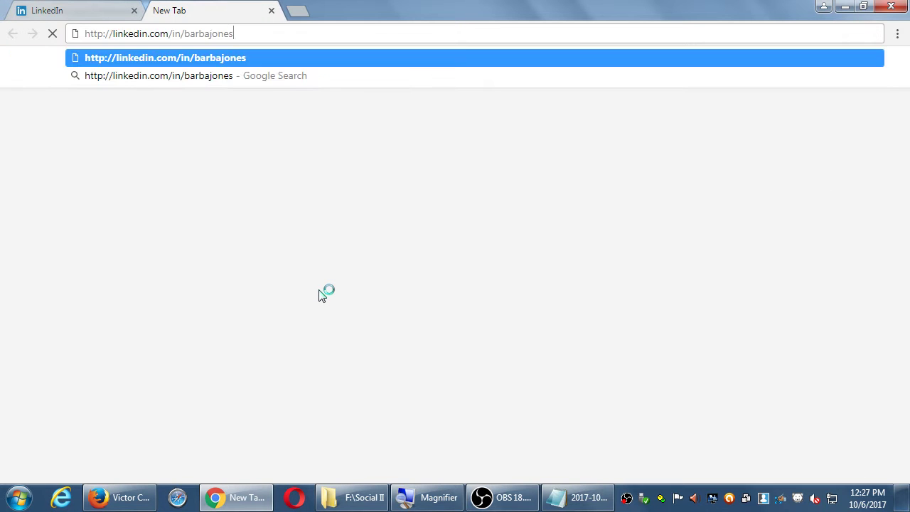
pyautogui.press('Return')
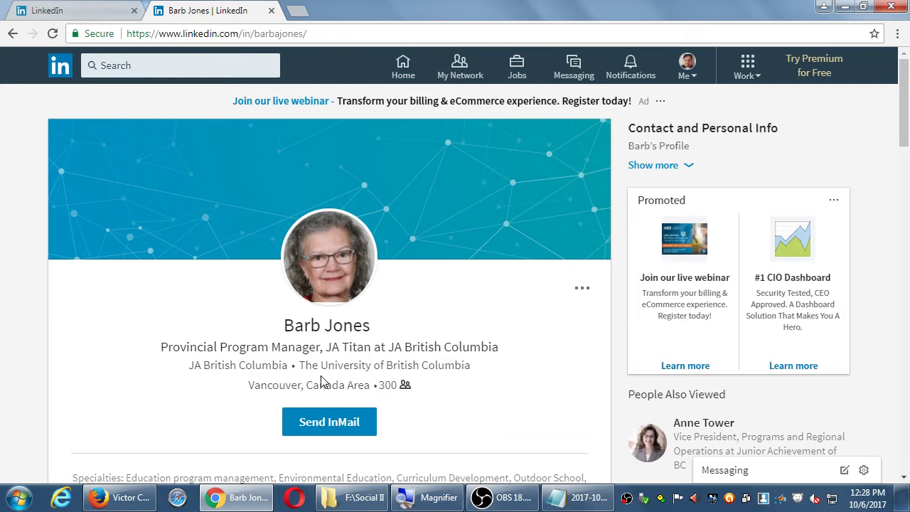
pyautogui.scroll(-2, 173, 398)
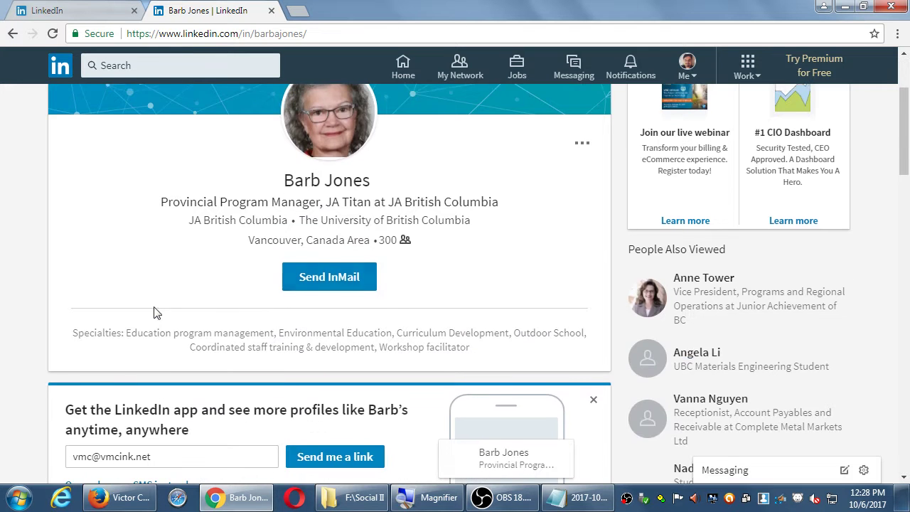
pyautogui.scroll(-5, 221, 318)
pyautogui.scroll(-2, 239, 361)
pyautogui.scroll(-10, 257, 361)
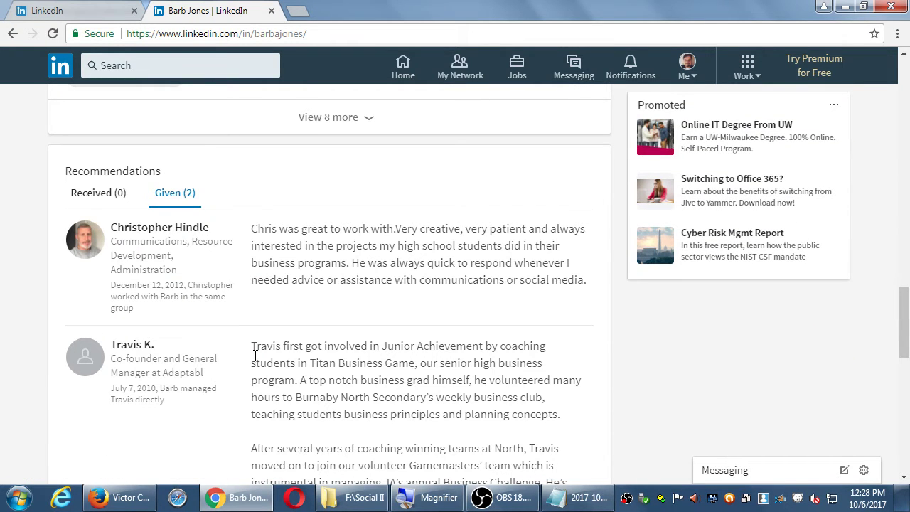
pyautogui.scroll(-9, 254, 355)
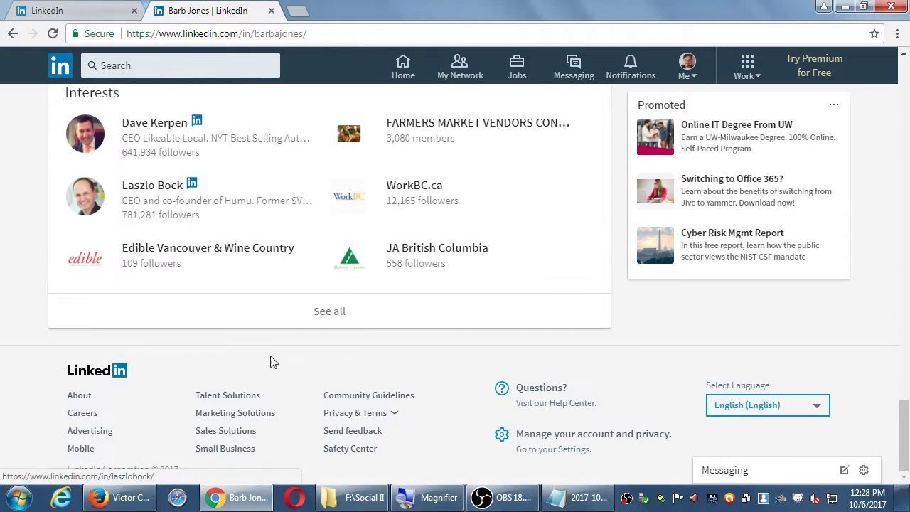
pyautogui.scroll(2, 544, 374)
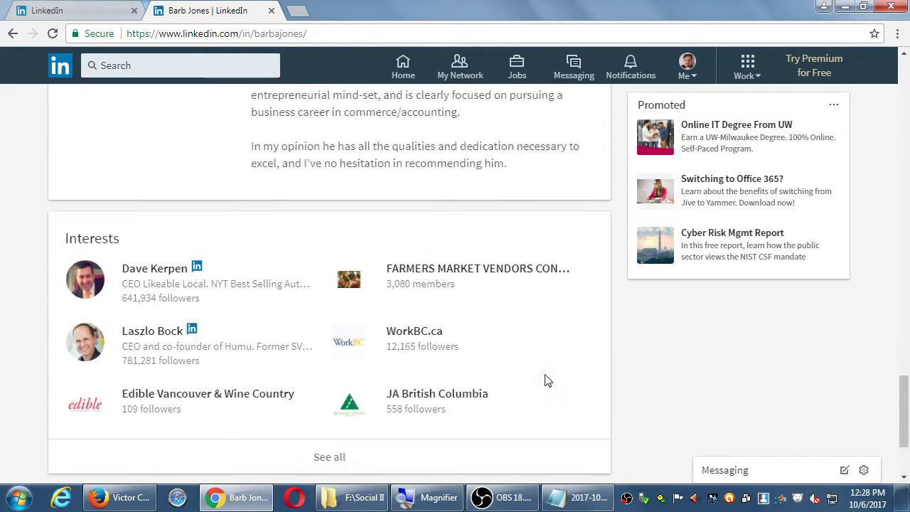
pyautogui.scroll(15, 544, 380)
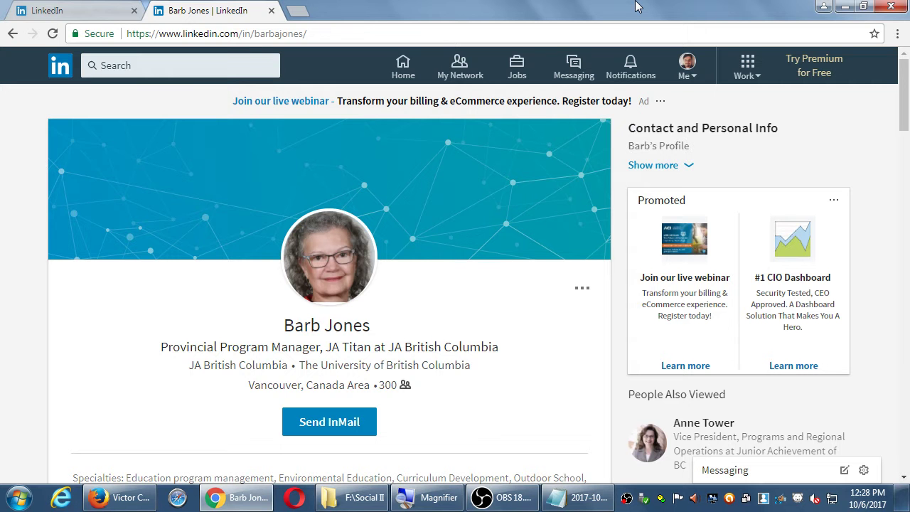
# Copy the sample company link from the notes and load it in the browser
pyautogui.click(565, 501)
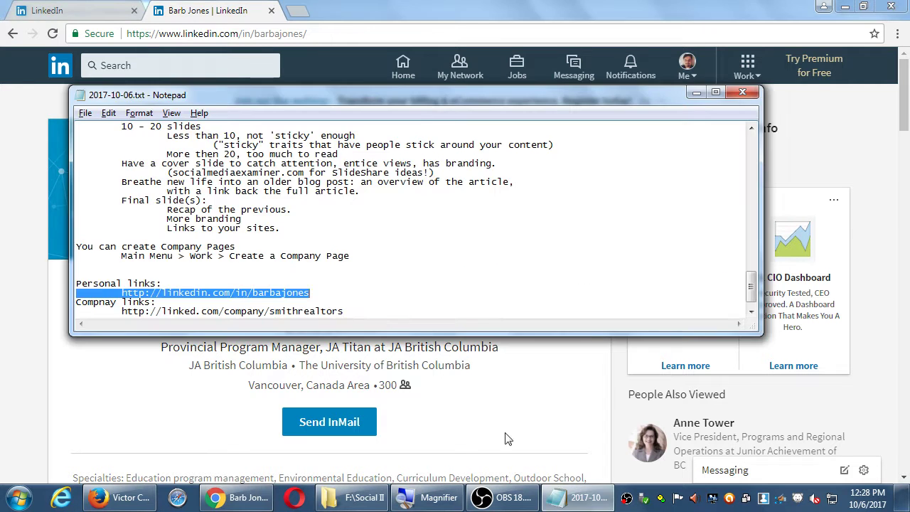
pyautogui.click(361, 317)
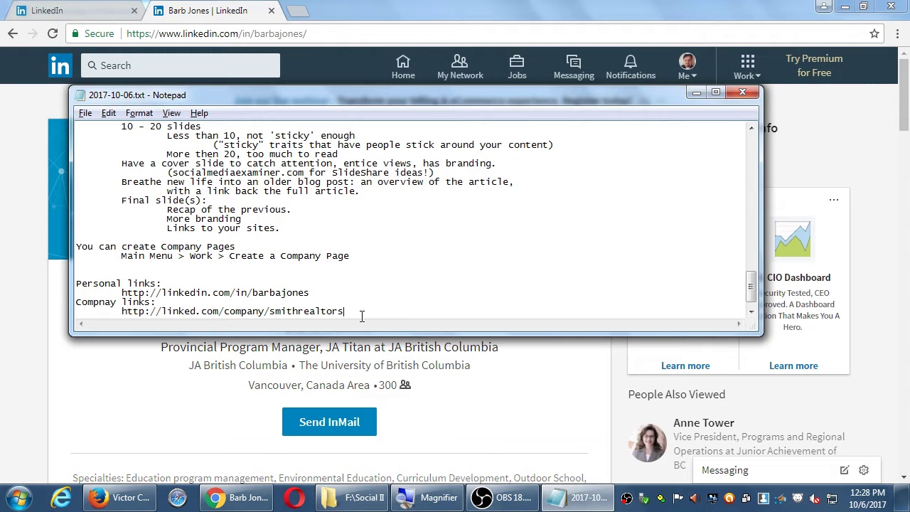
pyautogui.hotkey('shift', 'Home')
pyautogui.hotkey('ctrl', 'c')
pyautogui.hotkey('alt', 'Tab')
pyautogui.hotkey('ctrl', 'l')
pyautogui.hotkey('ctrl', 'v')
pyautogui.press('Return')
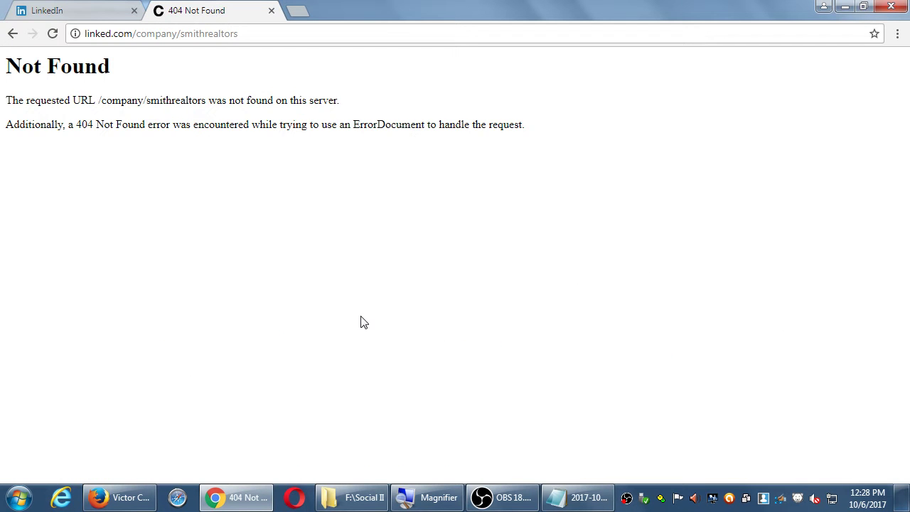
# Go back and close the profile tab to return to the Company Page setup form
pyautogui.hotkey('alt', 'Left')
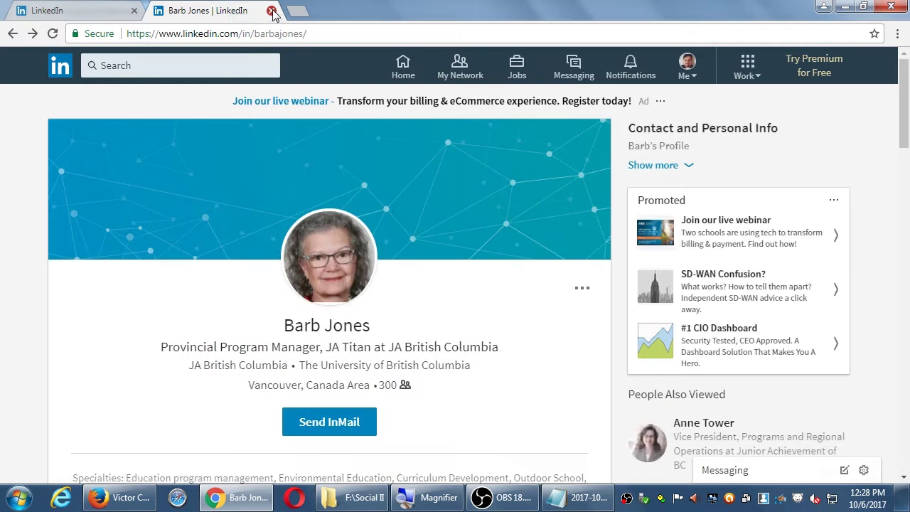
pyautogui.click(271, 10)
pyautogui.click(101, 370)
# Enter 'Victor's Bakery' as the Company Name on the setup form
pyautogui.click(310, 247)
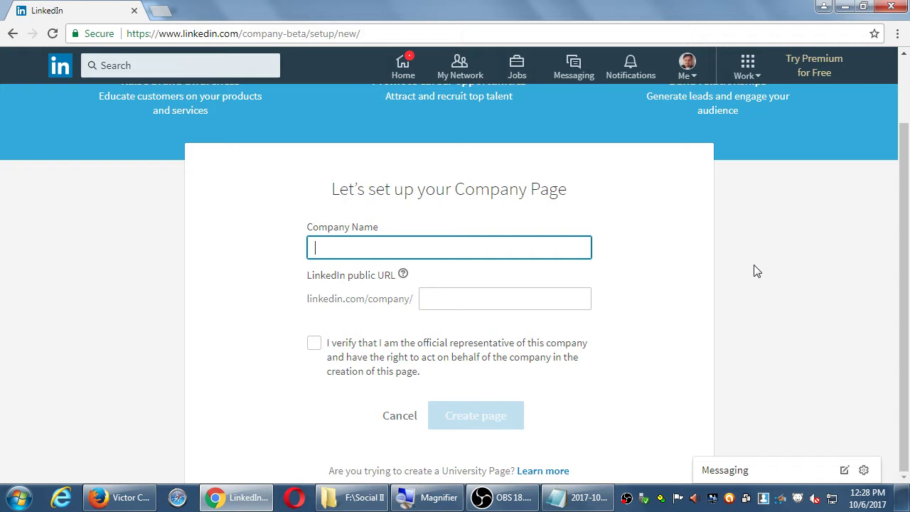
pyautogui.write("Victor's Bakery")
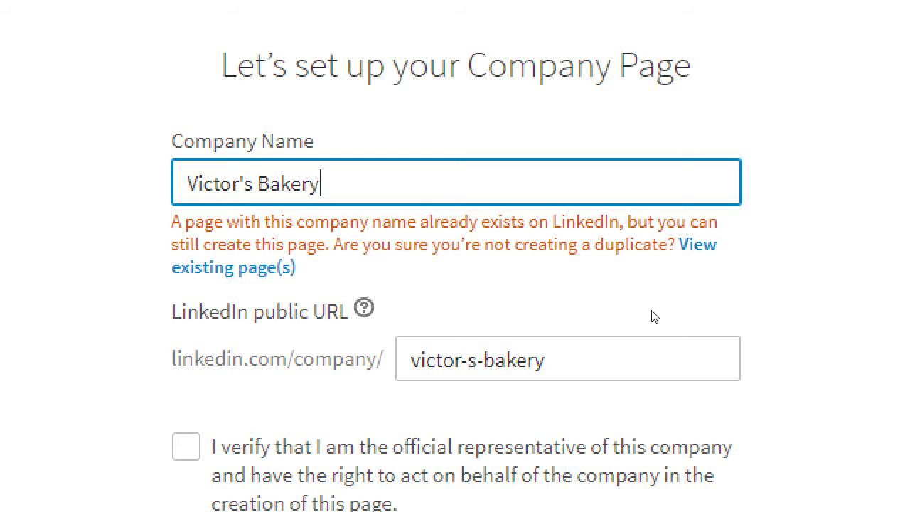
# Remove both hyphens from the auto-filled public URL
pyautogui.press('Tab')
pyautogui.press('Tab')
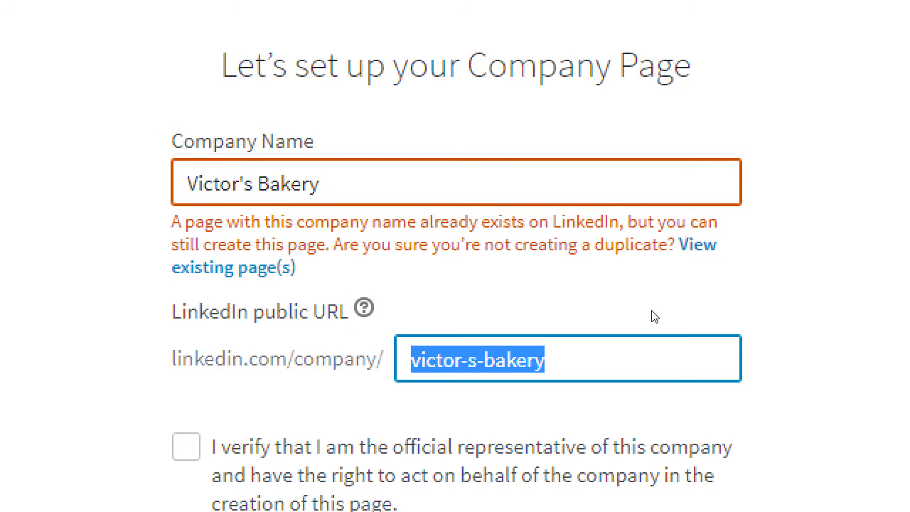
pyautogui.press('End')
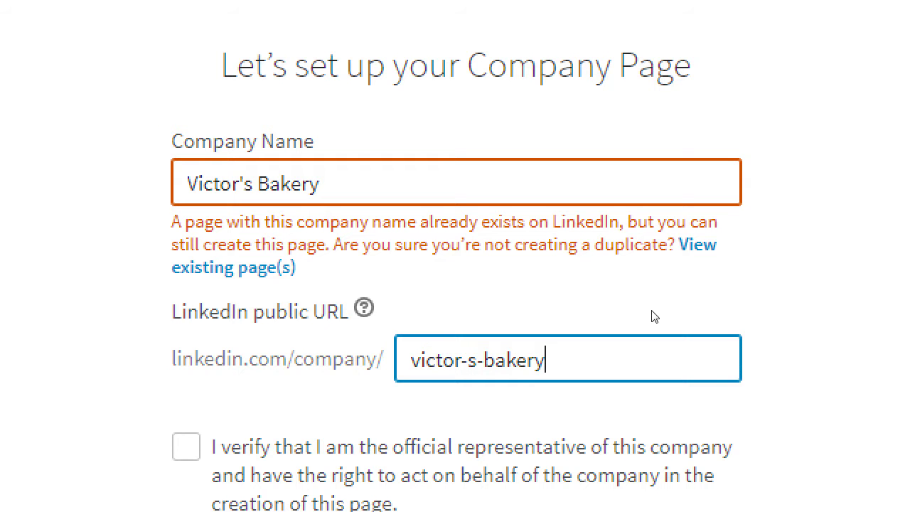
pyautogui.press('Left')
pyautogui.press('Left')
pyautogui.press('Left')
pyautogui.press('Left')
pyautogui.press('BackSpace')
pyautogui.press('Left')
pyautogui.press('BackSpace')
# Add 'the-' at the URL's start and a hyphen before 'bakery' to make 'the-victors-bakery'
pyautogui.press('Tab')
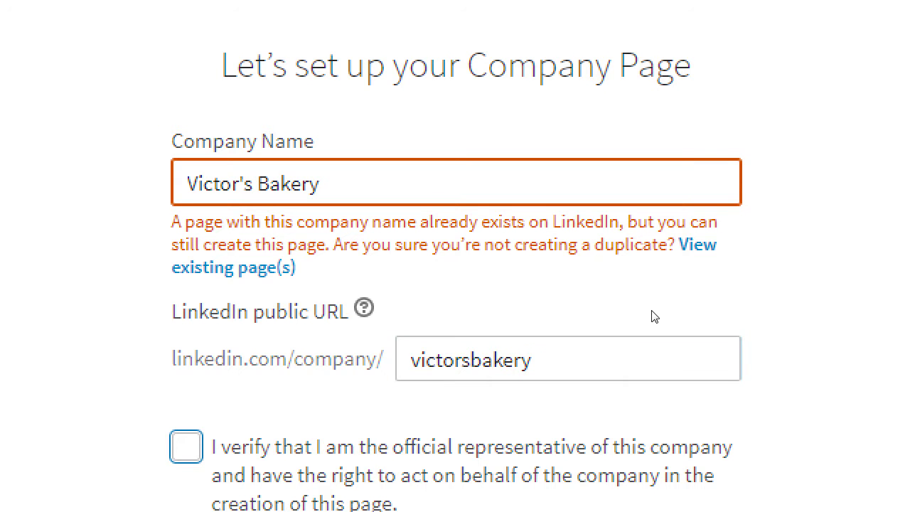
pyautogui.hotkey('shift', 'Tab')
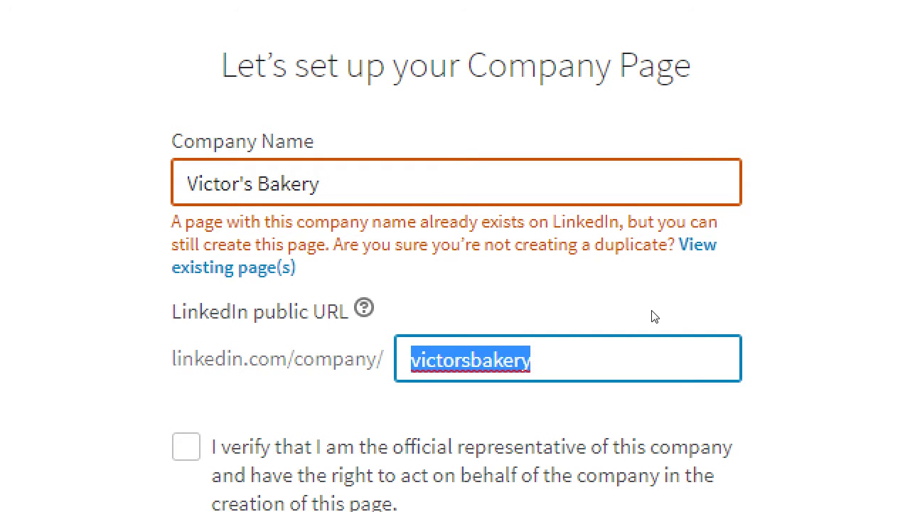
pyautogui.press('Home')
pyautogui.write('the-')
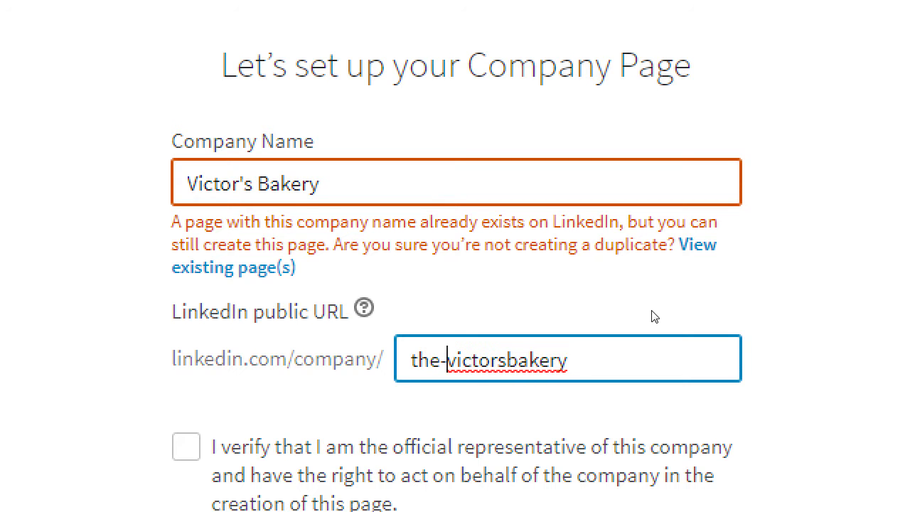
pyautogui.press('End')
pyautogui.press('Left')
pyautogui.press('Left')
pyautogui.press('Left')
pyautogui.press('Left')
pyautogui.press('Left')
pyautogui.press('Left')
pyautogui.write('-')
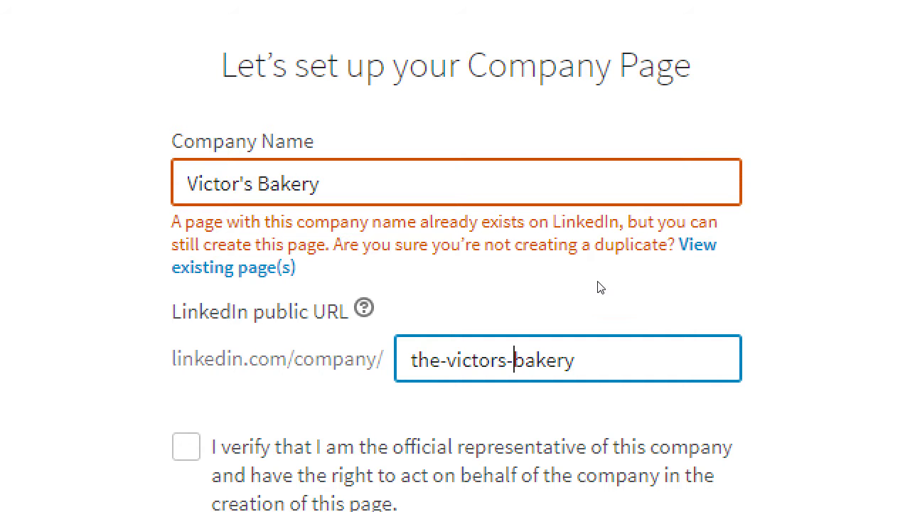
# Review the Company Name and public URL fields
pyautogui.hotkey('shift', 'Tab')
pyautogui.press('End')
pyautogui.hotkey('ctrl', 'shift', 'Left')
pyautogui.hotkey('ctrl', 'shift', 'Left')
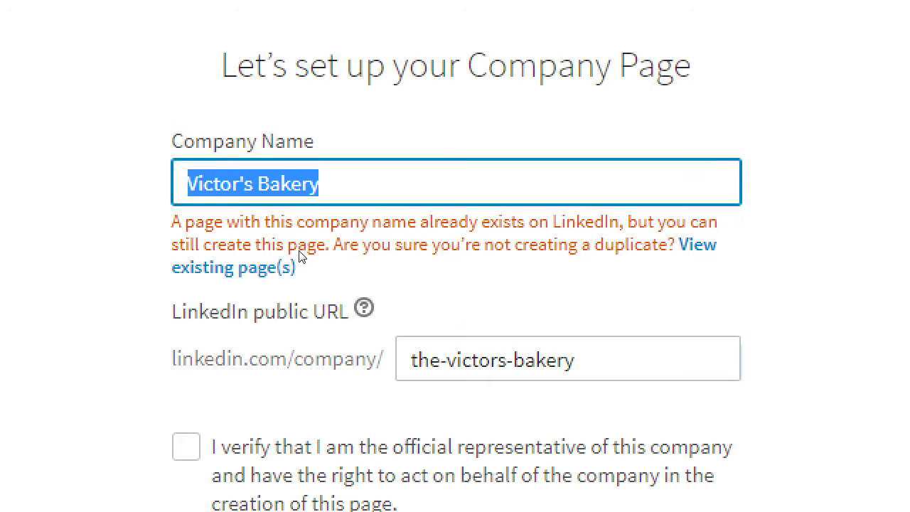
pyautogui.press('Tab')
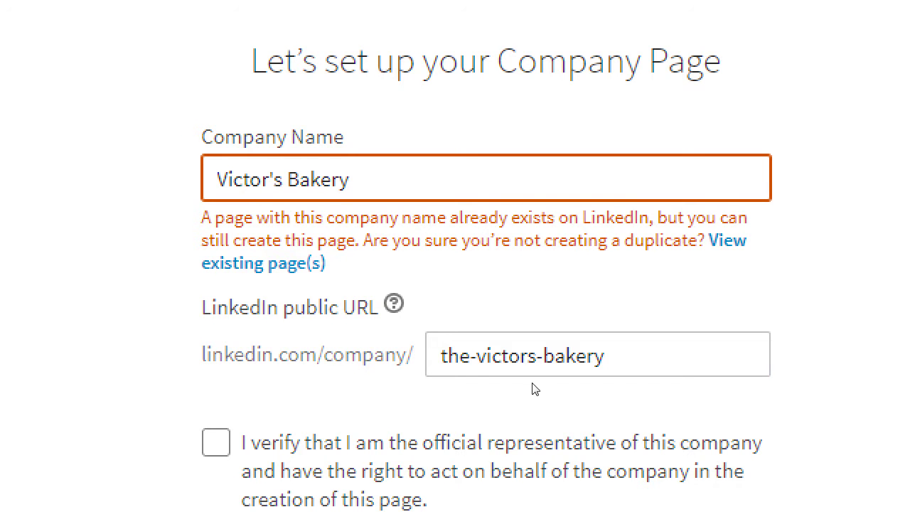
pyautogui.moveTo(606, 355); pyautogui.dragTo(409, 353)
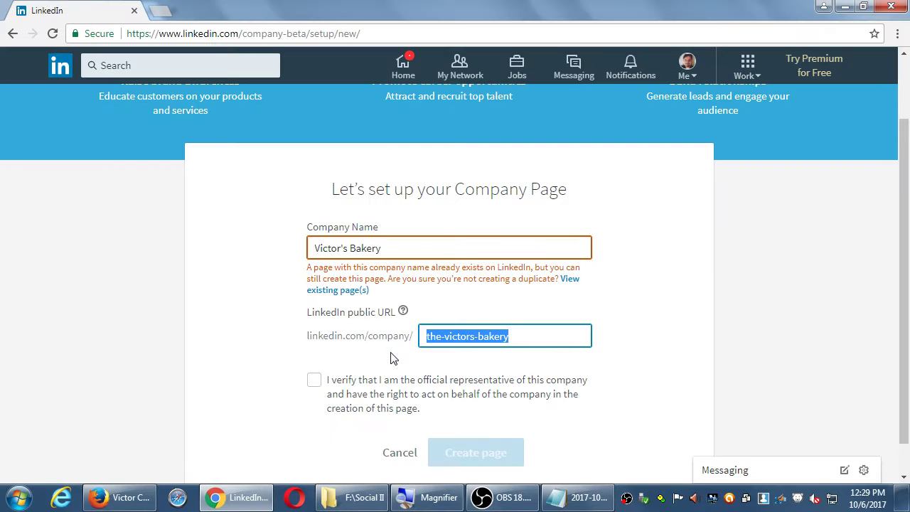
pyautogui.click(772, 391)
pyautogui.scroll(-1, 754, 366)
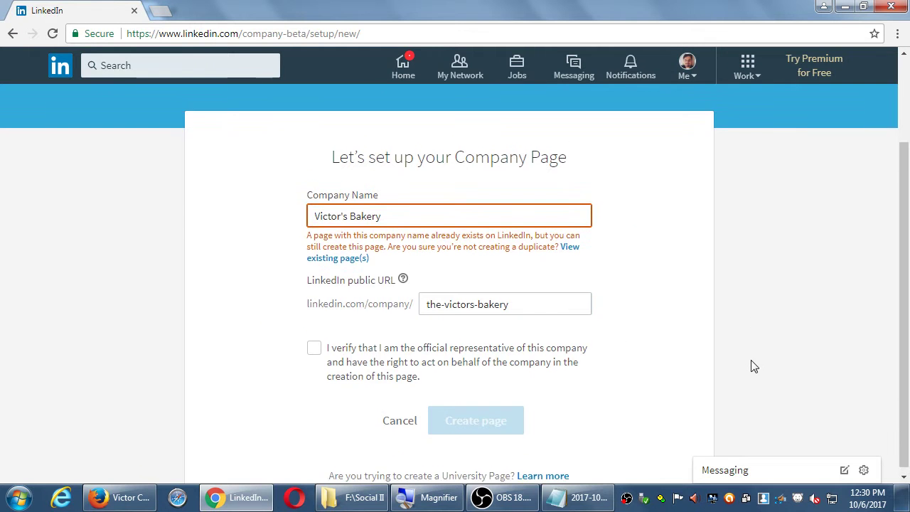
# Confirm being the company's official representative and strip the URL's hyphens
pyautogui.click(314, 343)
pyautogui.click(512, 299)
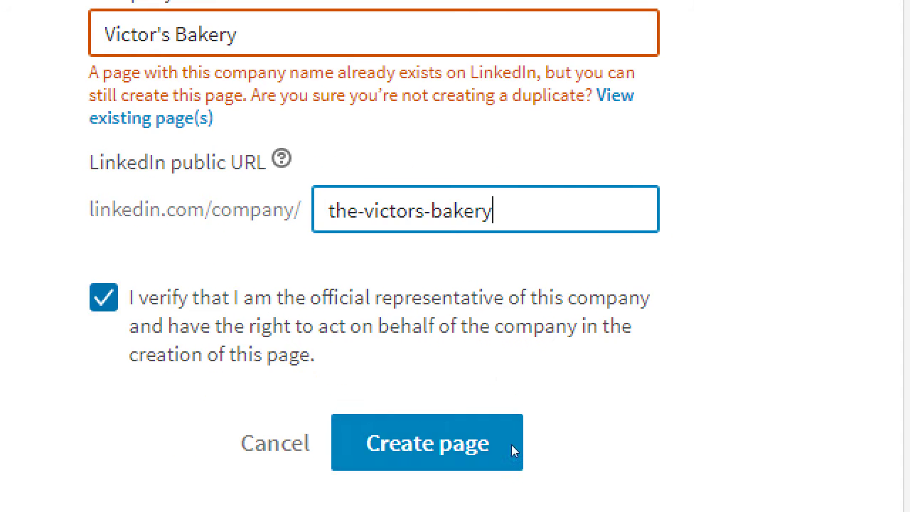
pyautogui.press('Left')
pyautogui.press('Left')
pyautogui.press('Left')
pyautogui.press('Left')
pyautogui.press('Left')
pyautogui.press('Left')
pyautogui.press('BackSpace')
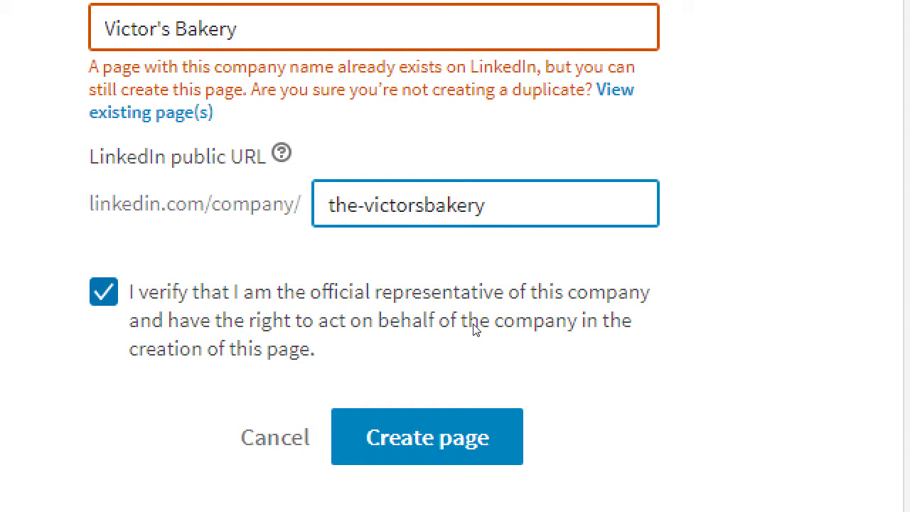
pyautogui.press('Left')
pyautogui.press('Left')
pyautogui.press('Left')
pyautogui.press('Left')
pyautogui.press('Left')
pyautogui.press('Left')
pyautogui.press('Left')
pyautogui.press('BackSpace')
# Re-insert the hyphens to make 'the-victors-bakery' and create the page
pyautogui.click(475, 328)
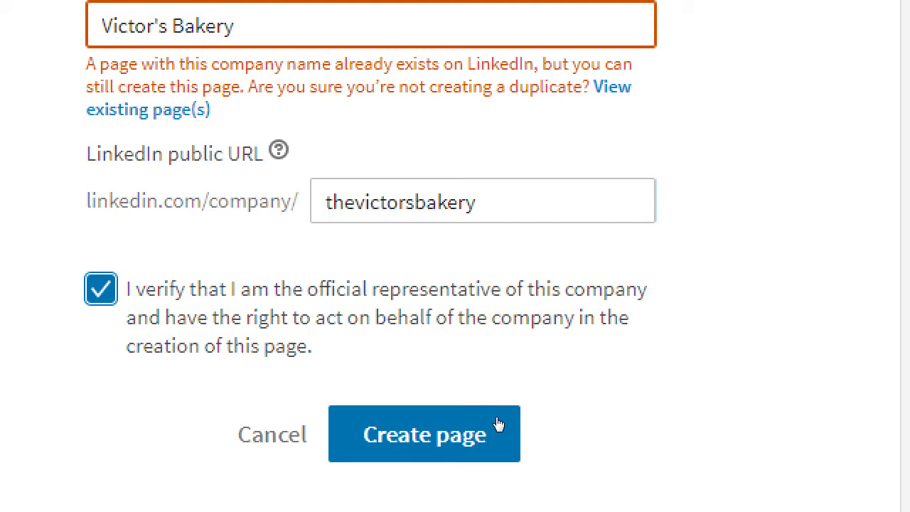
pyautogui.hotkey('shift', 'Tab')
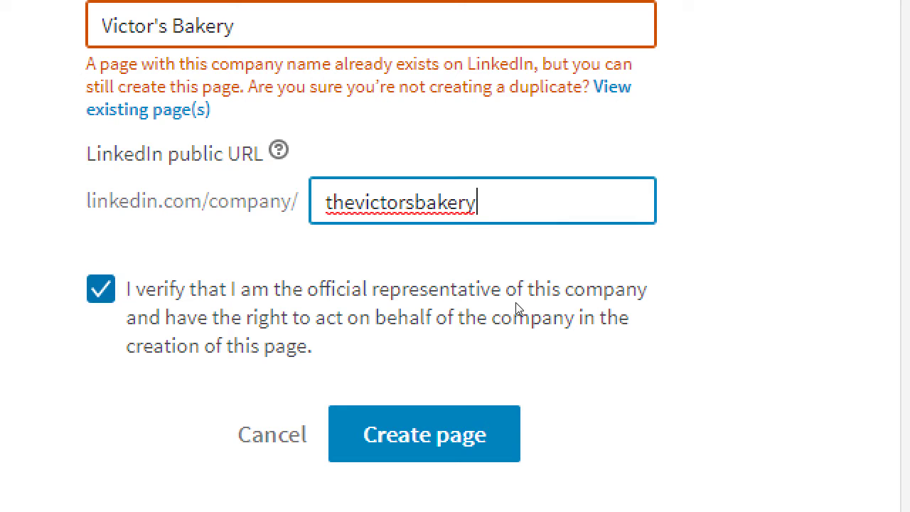
pyautogui.write('-')
pyautogui.press('Right')
pyautogui.press('Right')
pyautogui.press('Right')
pyautogui.press('Right')
pyautogui.press('Right')
pyautogui.press('Right')
pyautogui.press('Right')
pyautogui.write('-')
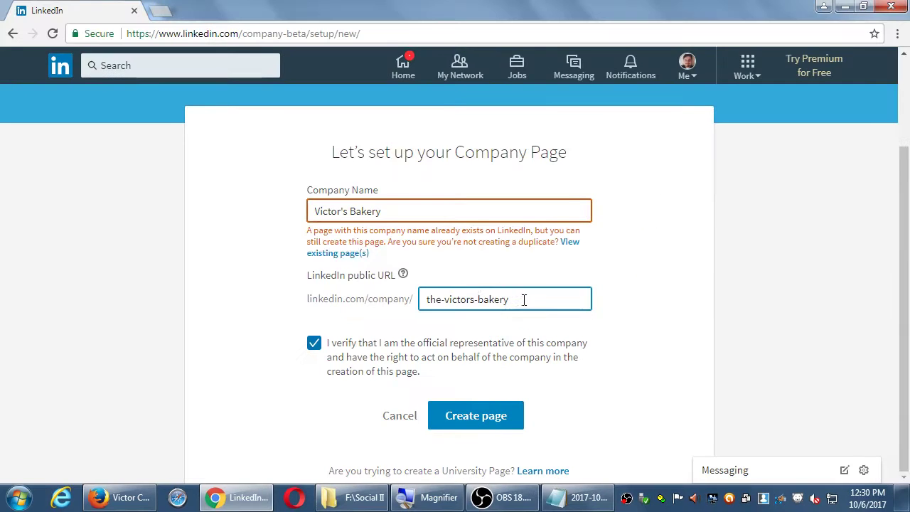
pyautogui.click(485, 421)
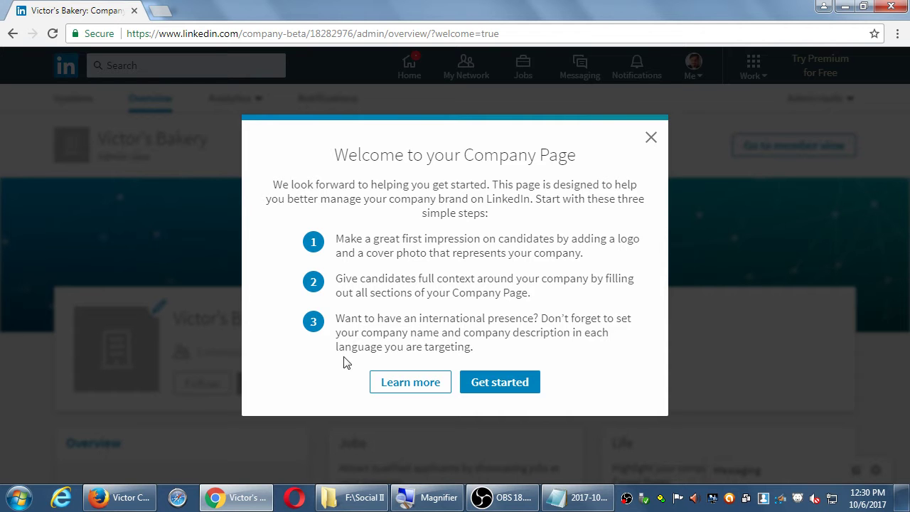
# Open the Company Pages help article via Learn more in the welcome dialog
pyautogui.click(384, 388)
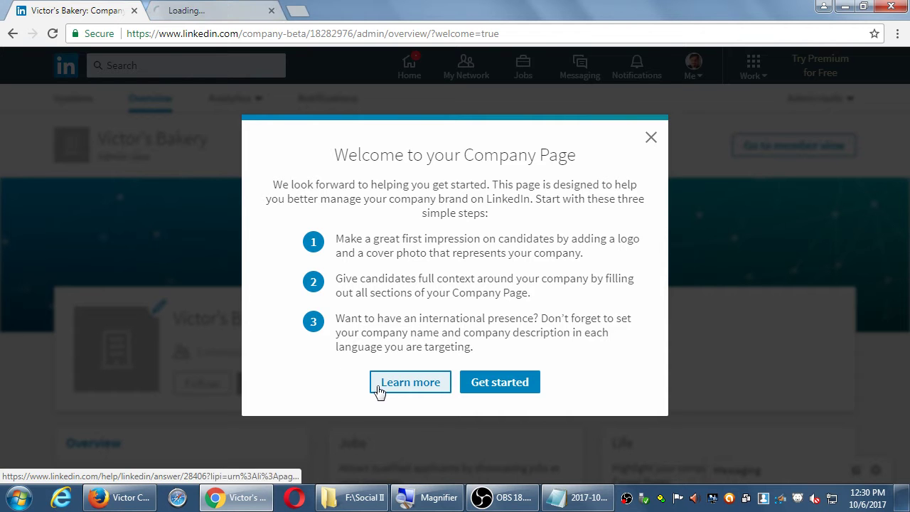
# Trim the help article's address to linkedin.com/help/linkedin/answer/28406 and copy it for the notes
pyautogui.click(229, 12)
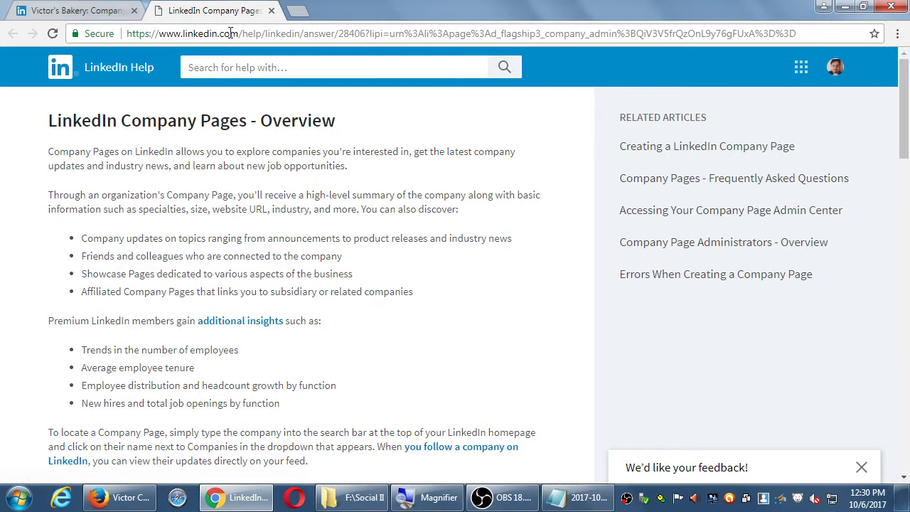
pyautogui.click(229, 34)
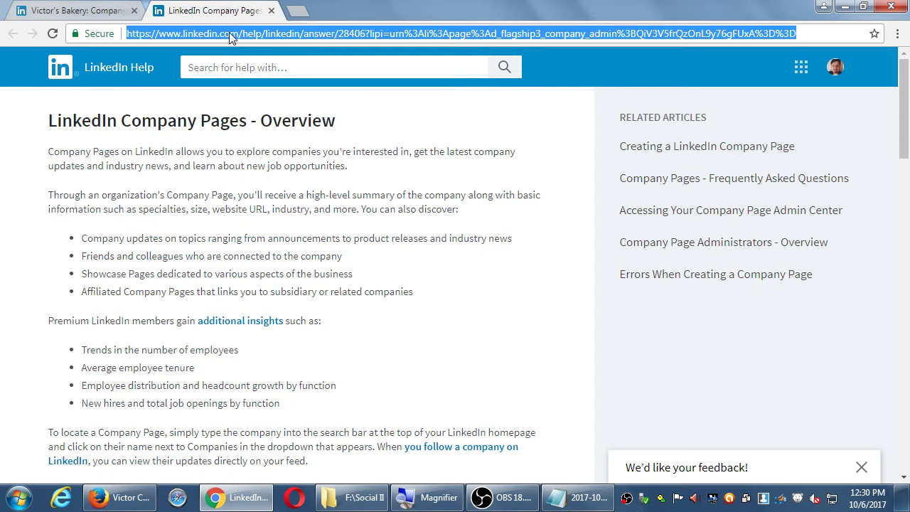
pyautogui.click(362, 35)
pyautogui.hotkey('shift', 'End')
pyautogui.press('BackSpace')
pyautogui.hotkey('ctrl', 'a')
pyautogui.hotkey('ctrl', 'c')
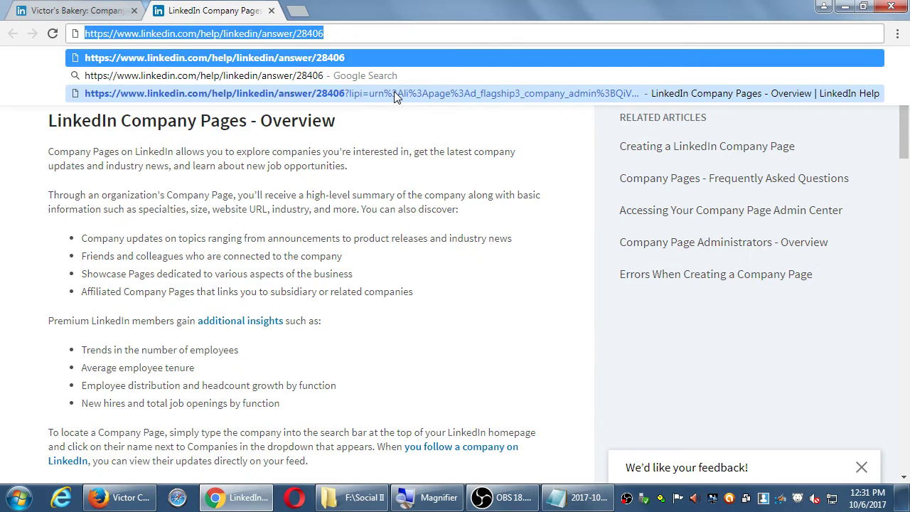
pyautogui.hotkey('alt', 'Tab')
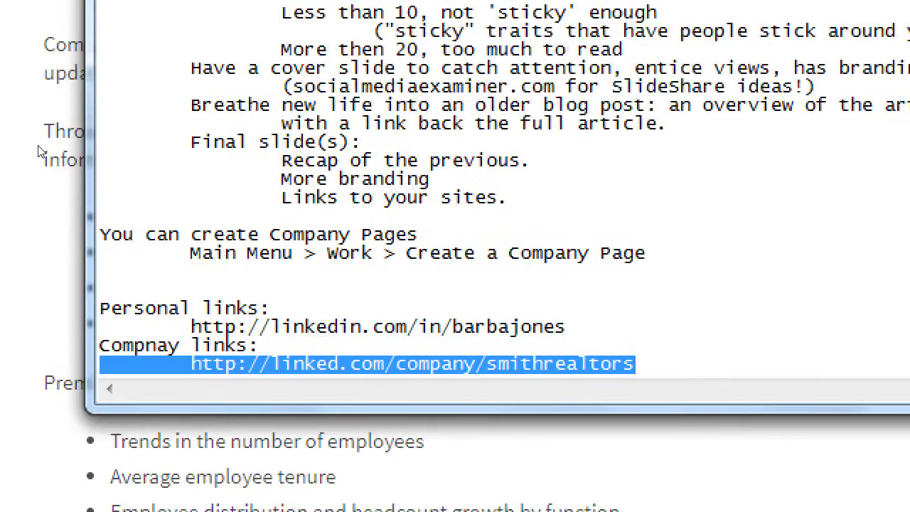
# Add 'After creating Business Page, read this info:' with the help article link indented beneath
pyautogui.press('End')
pyautogui.press('Return')
pyautogui.press('Return')
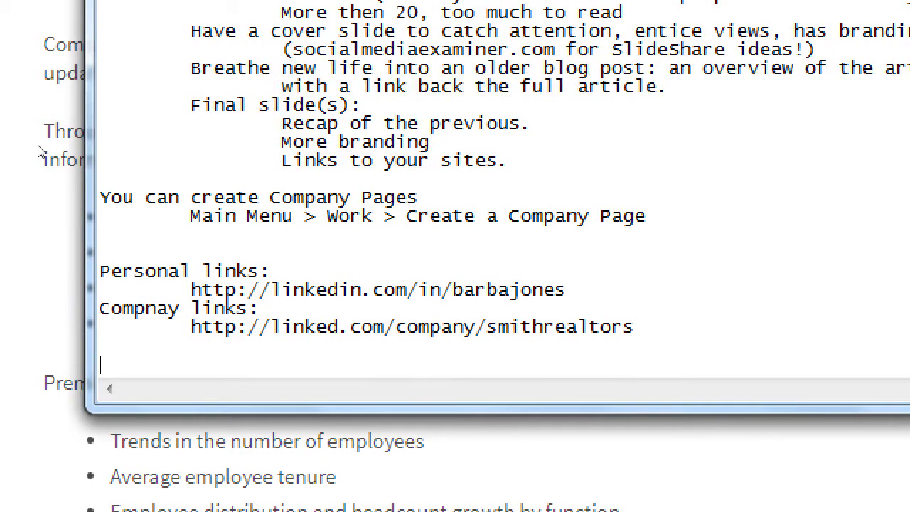
pyautogui.write('After creating ')
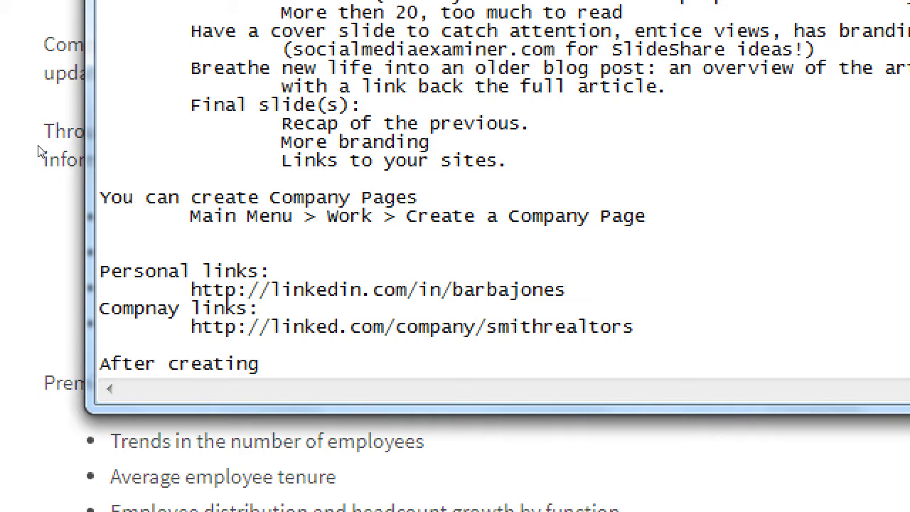
pyautogui.write('Business Page, ')
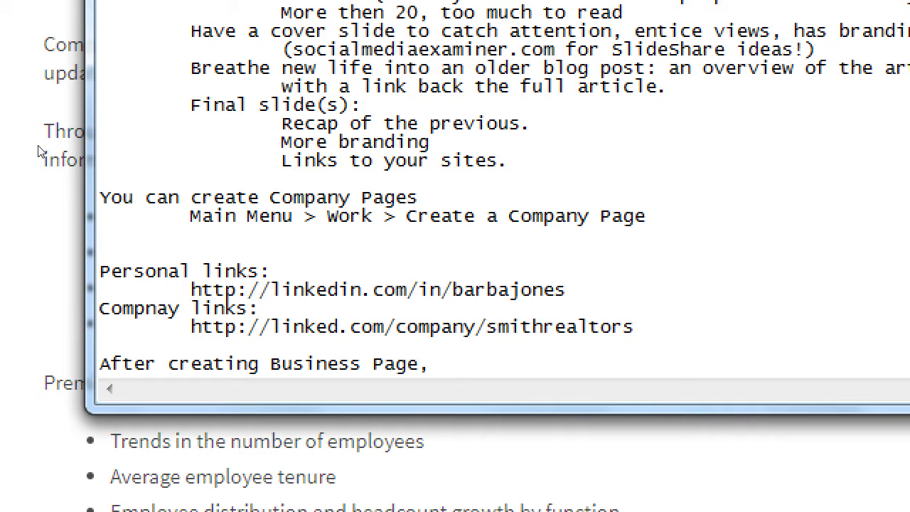
pyautogui.write('read this info:')
pyautogui.press('Return')
pyautogui.press('Tab')
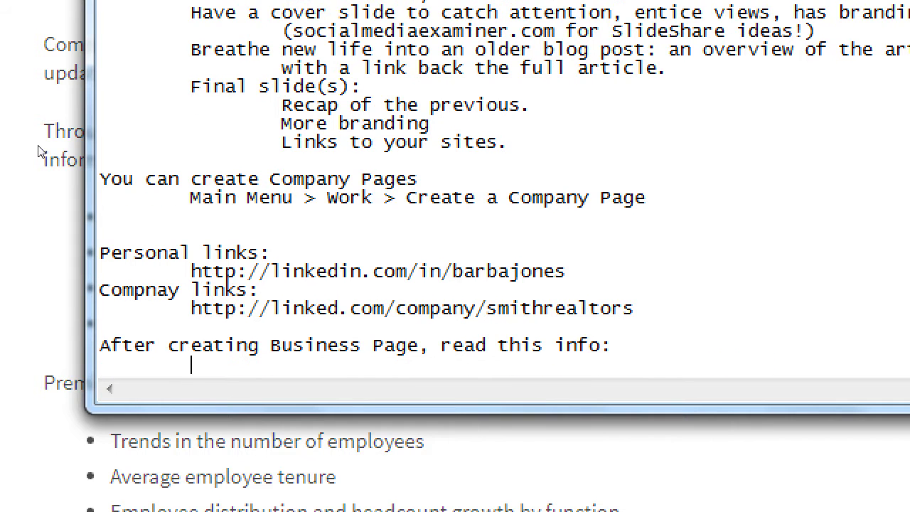
pyautogui.hotkey('ctrl', 'v')
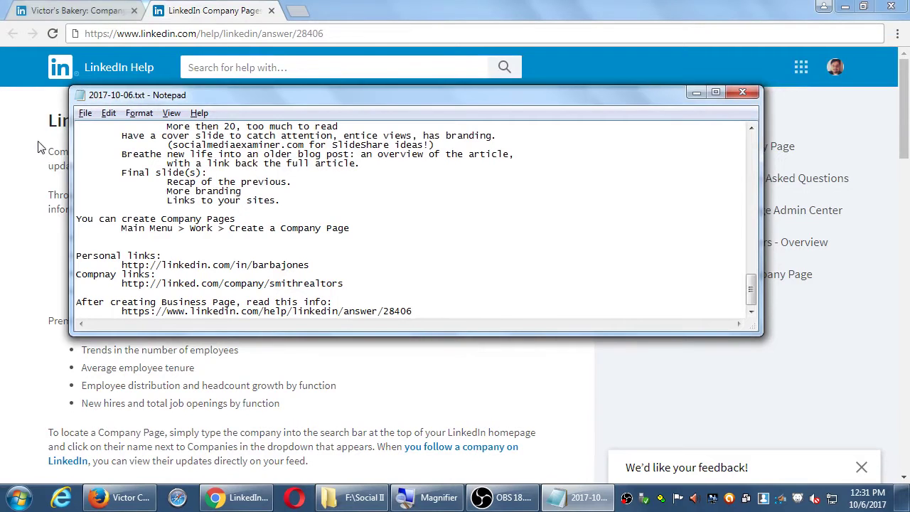
pyautogui.click(74, 10)
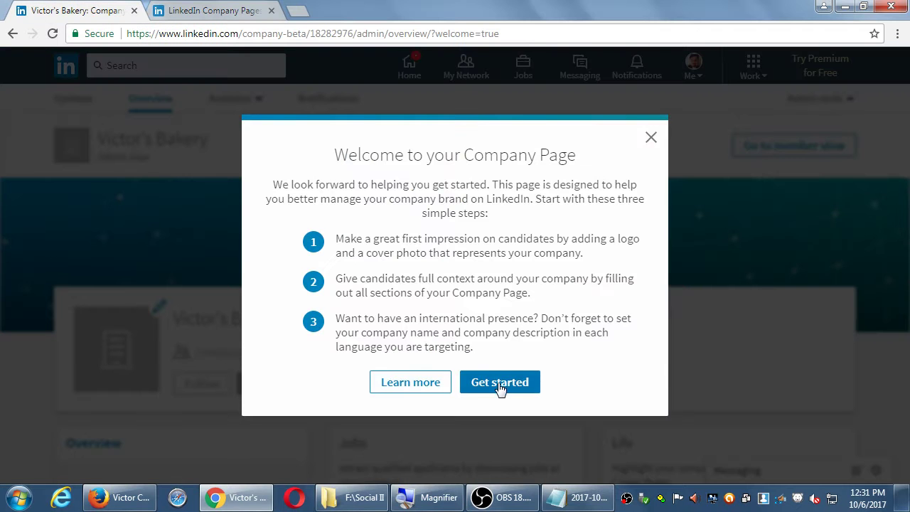
# Dismiss the 'Welcome to your Company Page' dialog with Get started
pyautogui.click(495, 387)
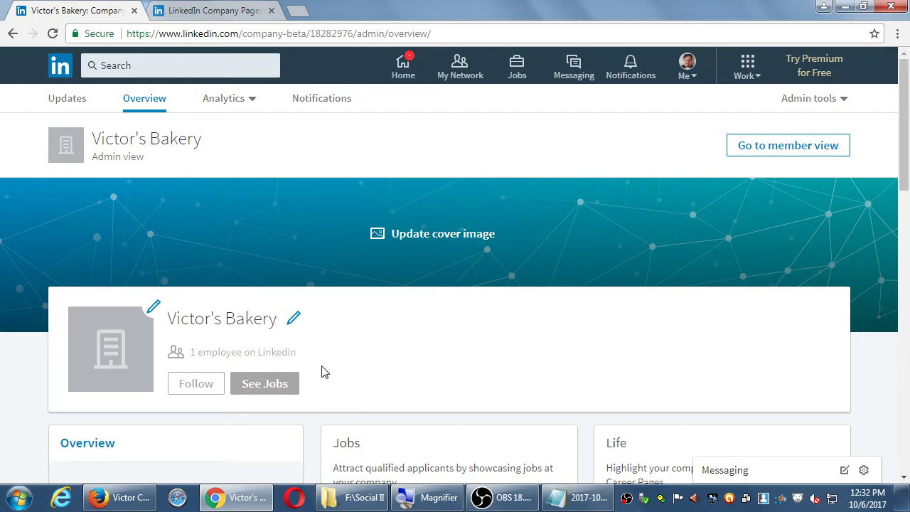
# Scroll down to the About us section and bring up the site search suggestions
pyautogui.scroll(-2, 321, 371)
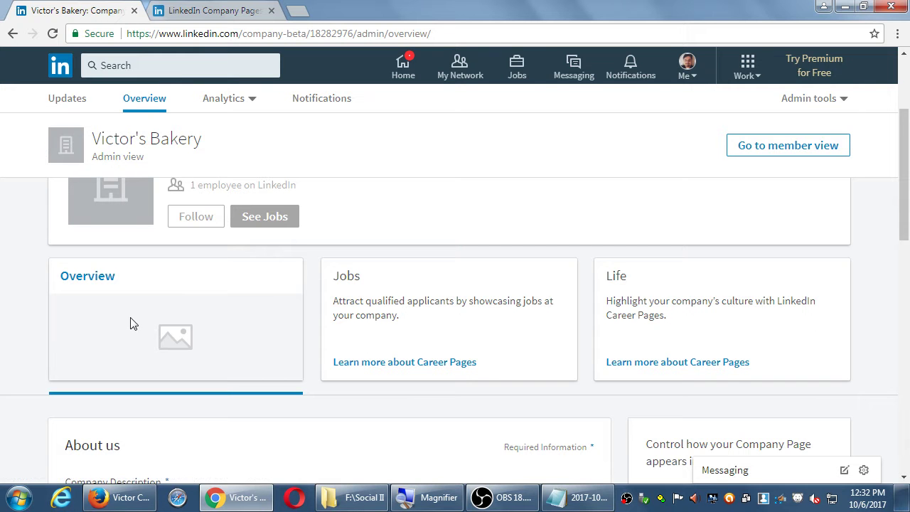
pyautogui.scroll(-1, 130, 321)
pyautogui.scroll(-1, 131, 322)
pyautogui.scroll(-1, 122, 324)
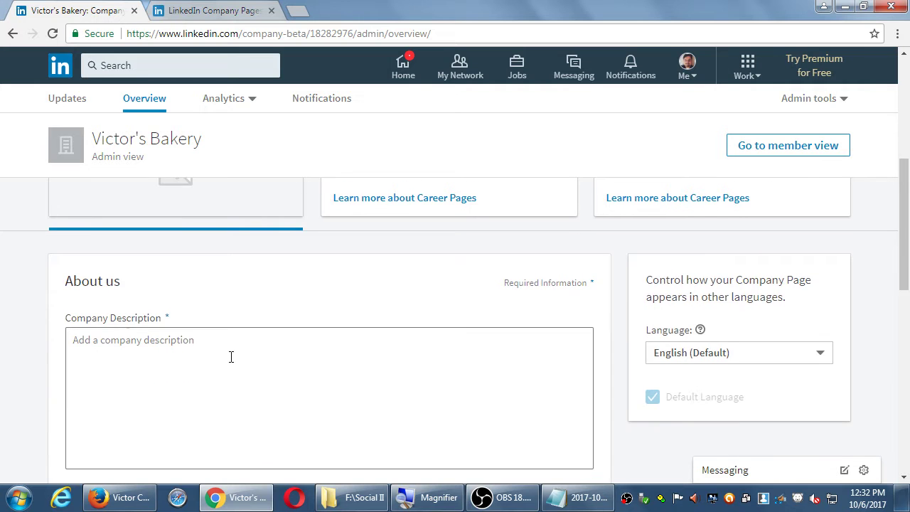
pyautogui.scroll(-2, 251, 368)
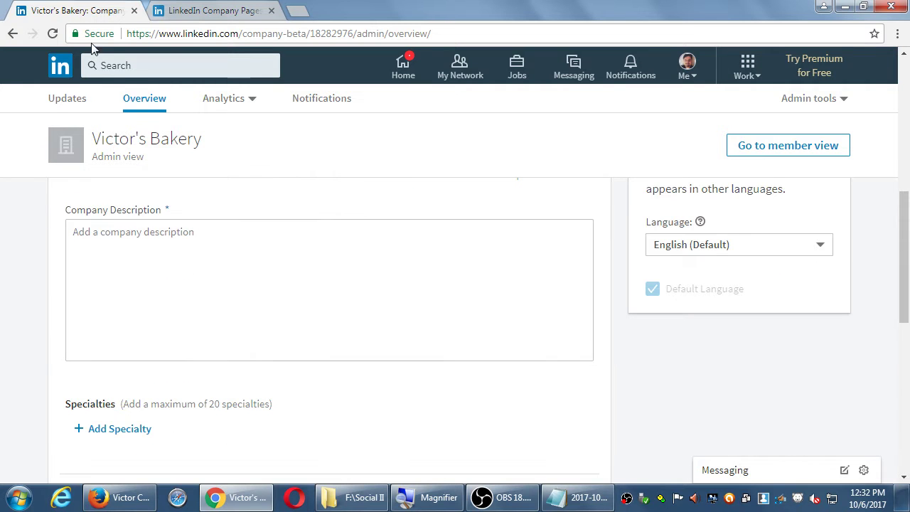
pyautogui.click(121, 67)
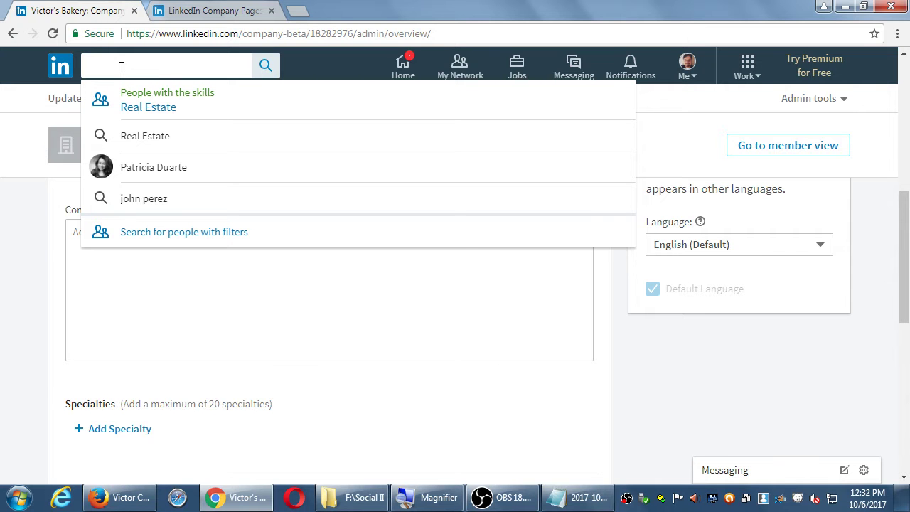
# Close the search suggestions and place the caret in the empty Company Description box
pyautogui.click(20, 244)
pyautogui.click(249, 270)
pyautogui.click(201, 284)
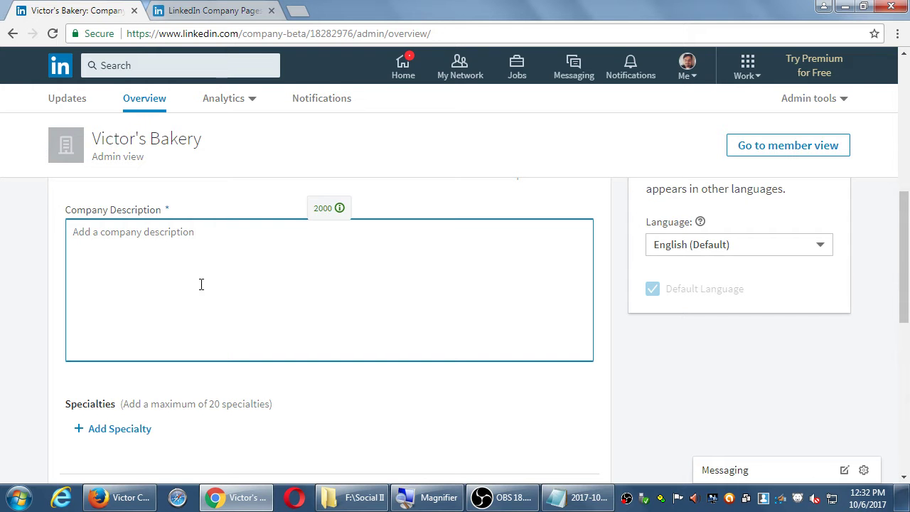
# Bring the Notepad notes file in front of the company page
pyautogui.click(577, 499)
# Add the reminder 'Fill in the account (icons/text)' below the help link, then return to LinkedIn
pyautogui.press('super+plus')
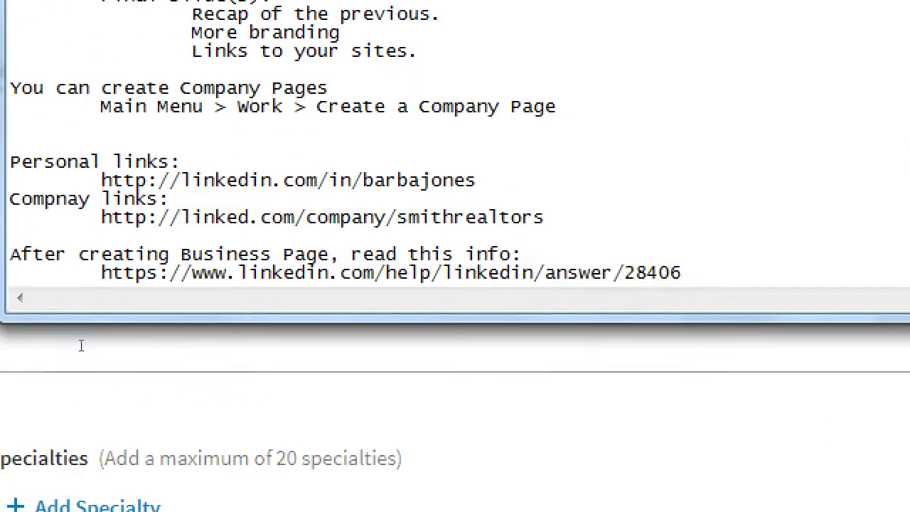
pyautogui.hotkey('ctrl', 'End')
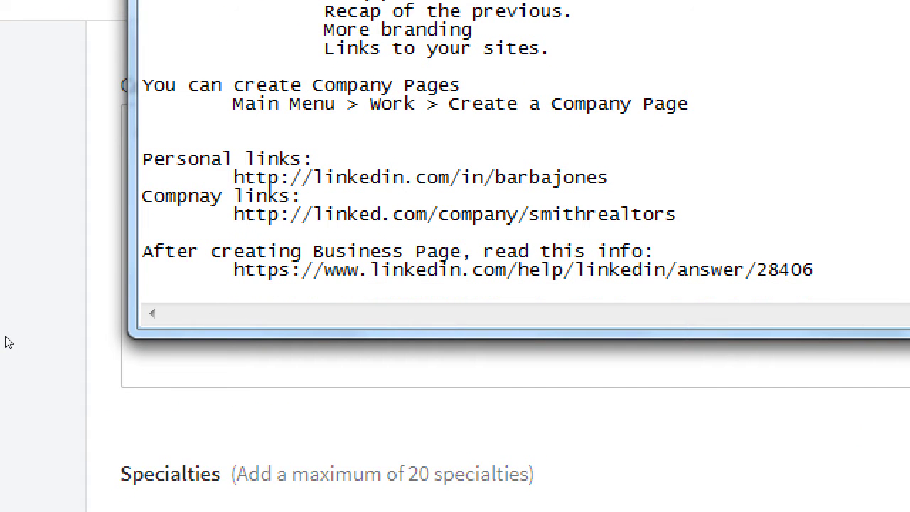
pyautogui.write('Fill in the acco')
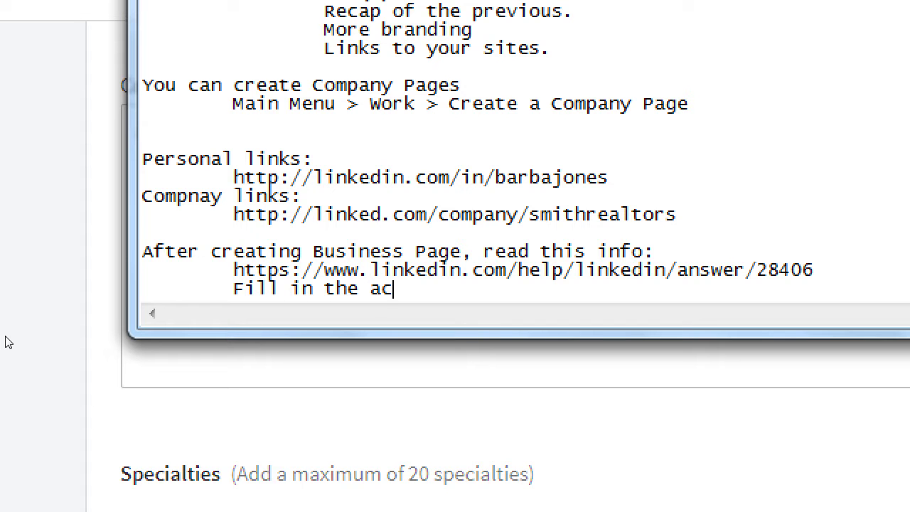
pyautogui.press('BackSpace')
pyautogui.write('count (icons/text')
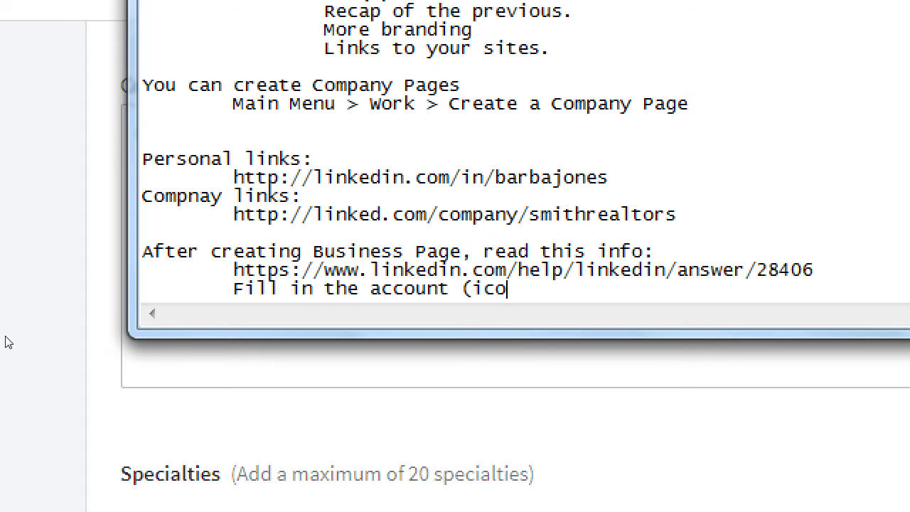
pyautogui.write(')')
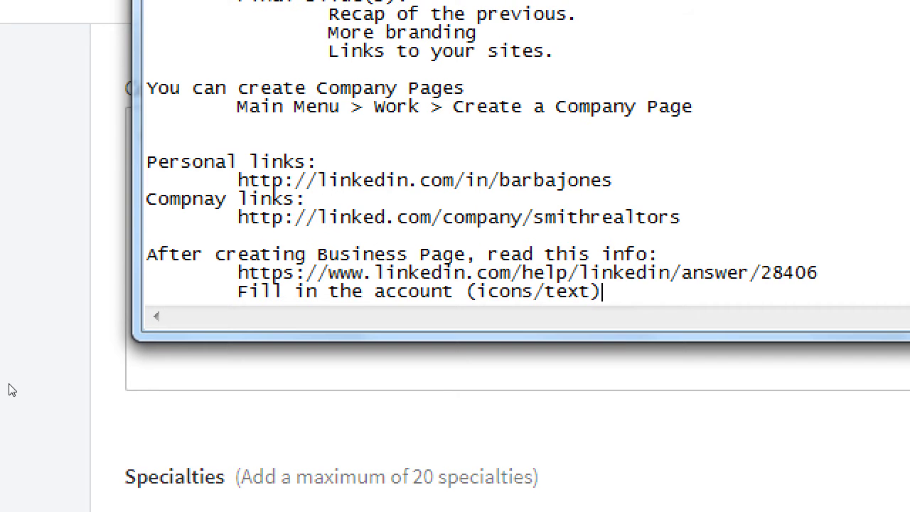
pyautogui.hotkey('alt', 'Tab')
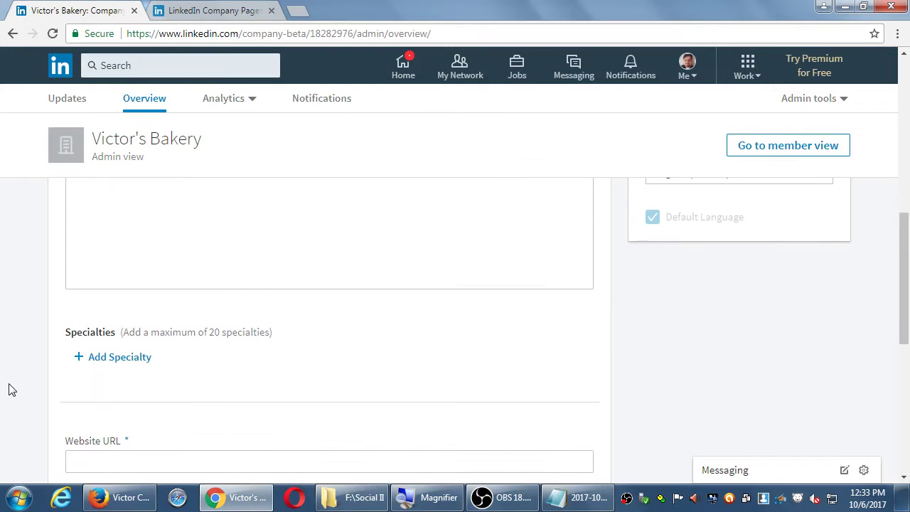
# Add 'real estate' as a company specialty
pyautogui.click(132, 358)
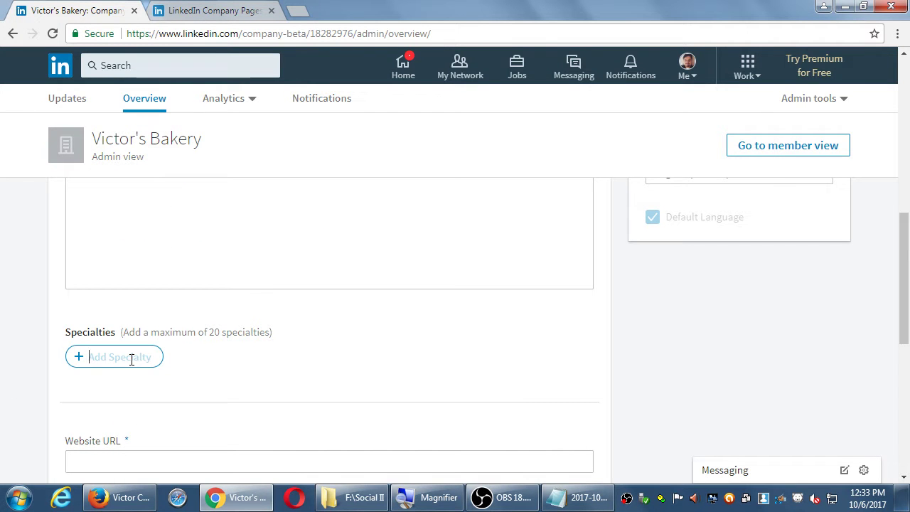
pyautogui.write('real e')
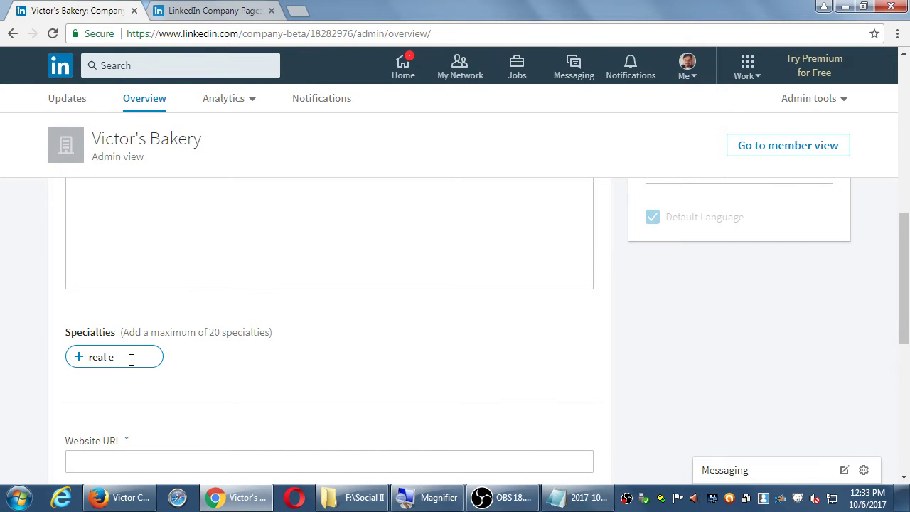
pyautogui.write('state')
pyautogui.press('Return')
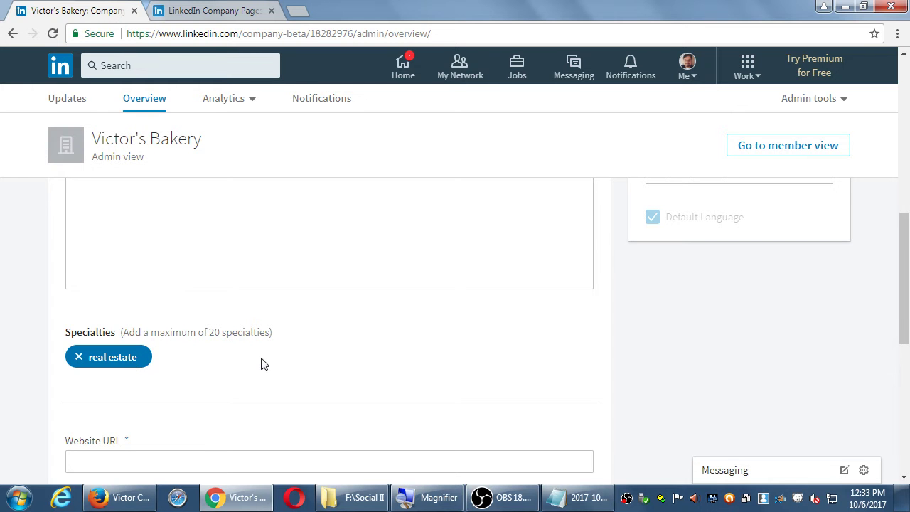
# Step through the Website URL, company size, industry, company type and founded-year fields
pyautogui.scroll(-2, 242, 361)
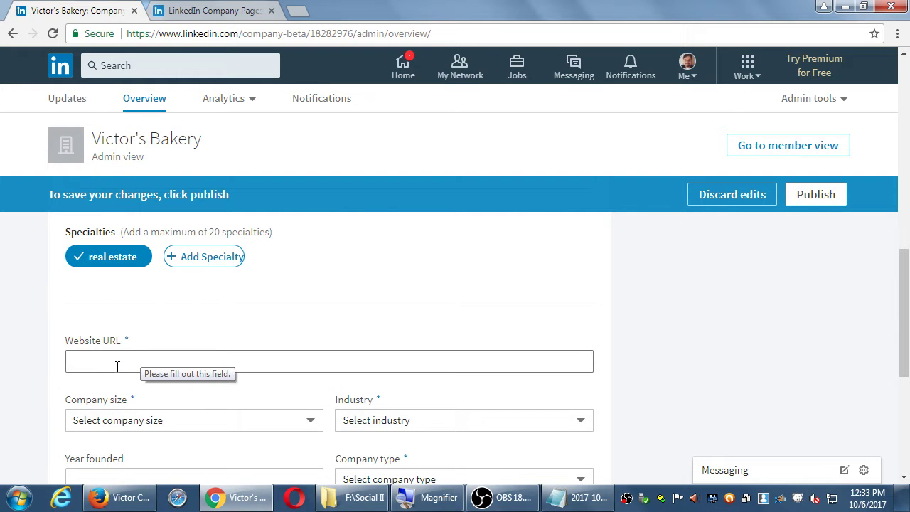
pyautogui.click(116, 364)
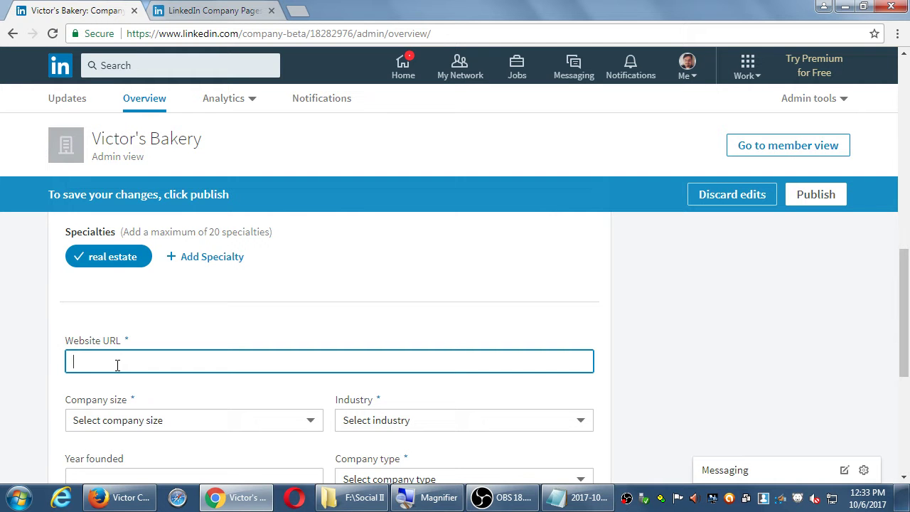
pyautogui.scroll(-2, 117, 364)
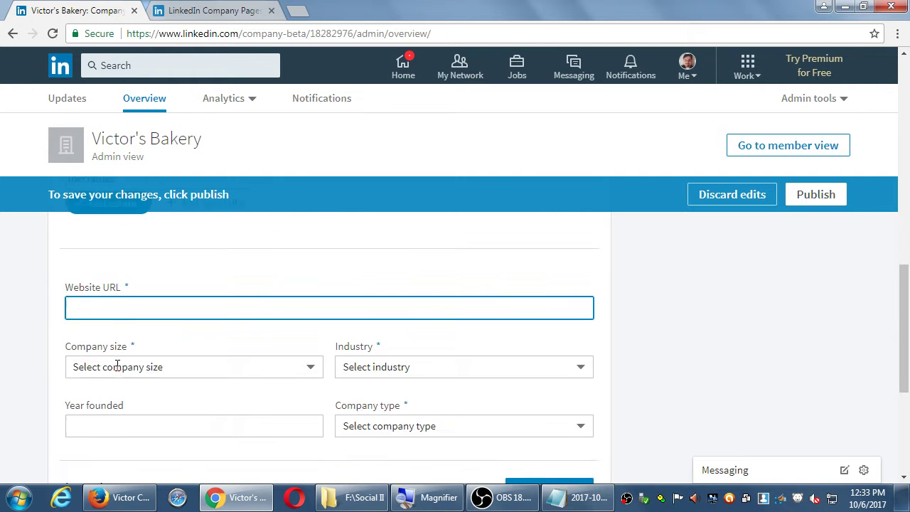
pyautogui.click(140, 312)
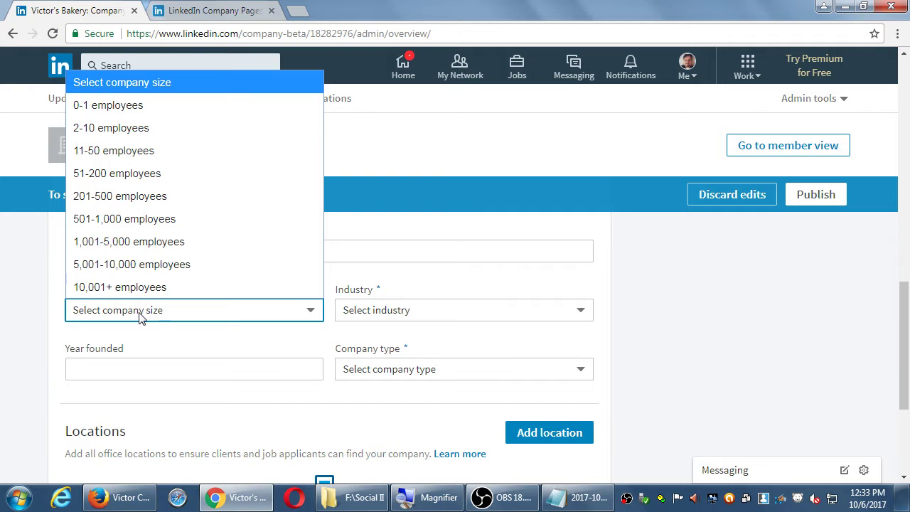
pyautogui.click(471, 315)
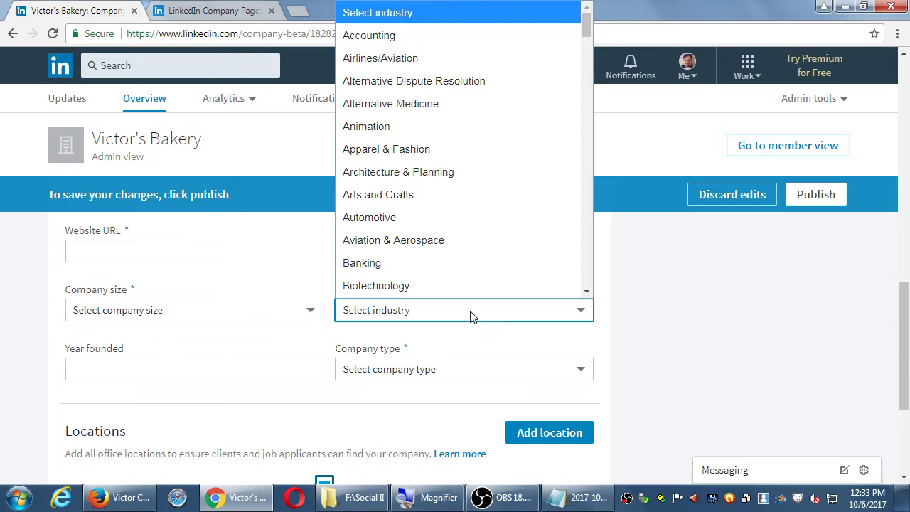
pyautogui.click(445, 369)
pyautogui.click(193, 380)
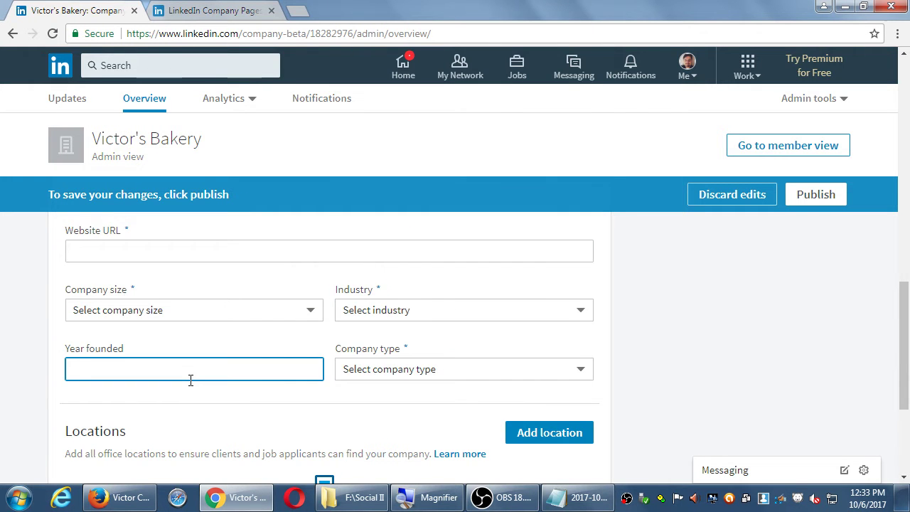
# Search the Featured groups for 'photoshop' to list matching Photoshop groups
pyautogui.scroll(-2, 190, 380)
pyautogui.scroll(-1, 337, 380)
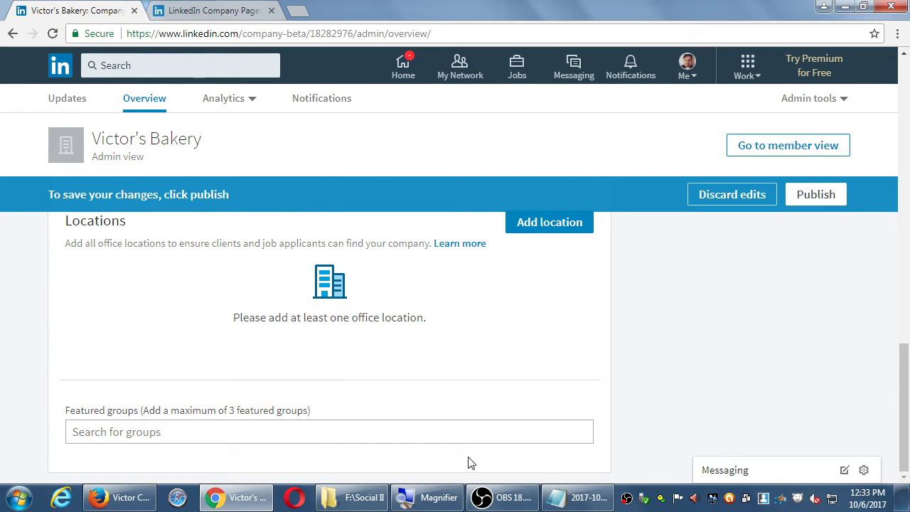
pyautogui.click(180, 433)
pyautogui.write('photoshop')
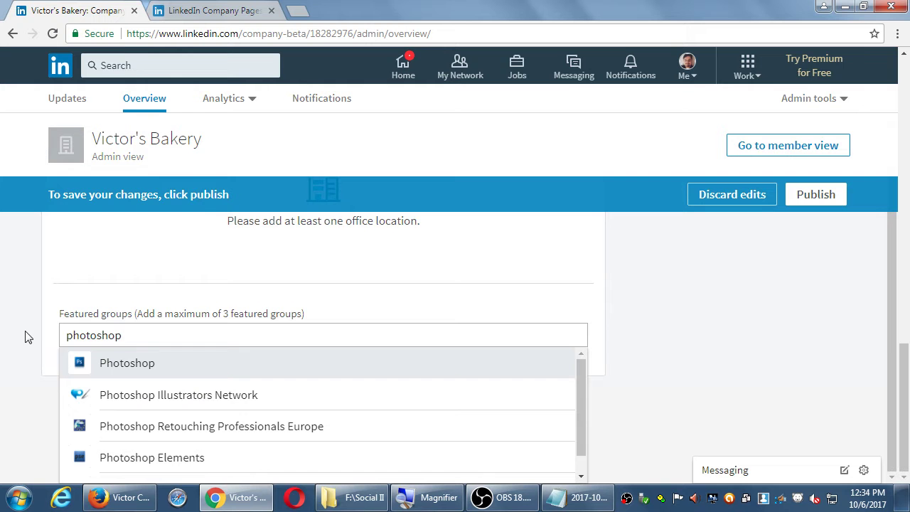
pyautogui.click(576, 497)
# Add the note line 'Linked has Groups.' at the end of the notes
pyautogui.press('Down')
pyautogui.press('Down')
pyautogui.press('Down')
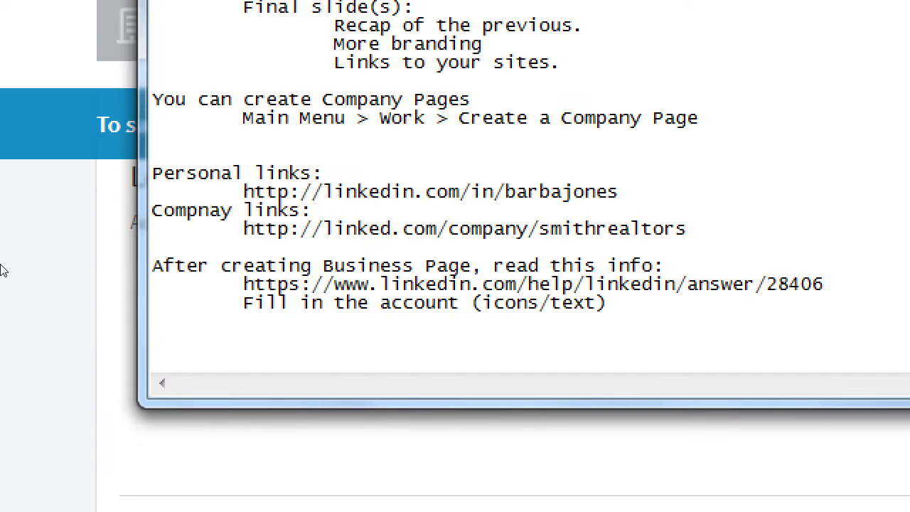
pyautogui.write('Facebook ')
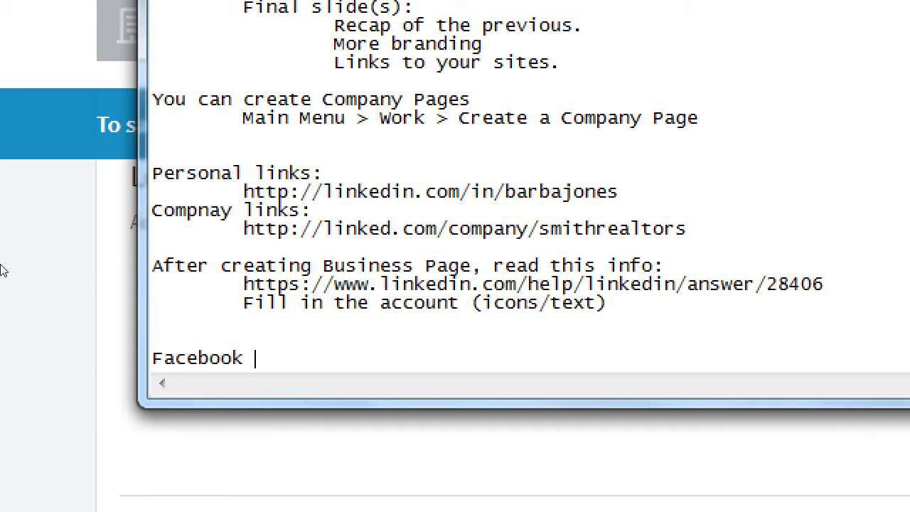
pyautogui.write('has Groups')
pyautogui.hotkey('shift', 'Home')
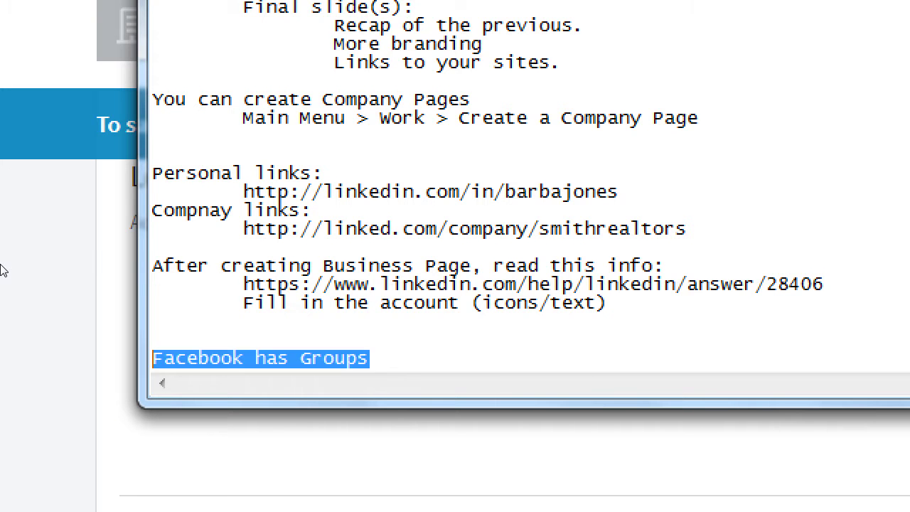
pyautogui.write('Linked')
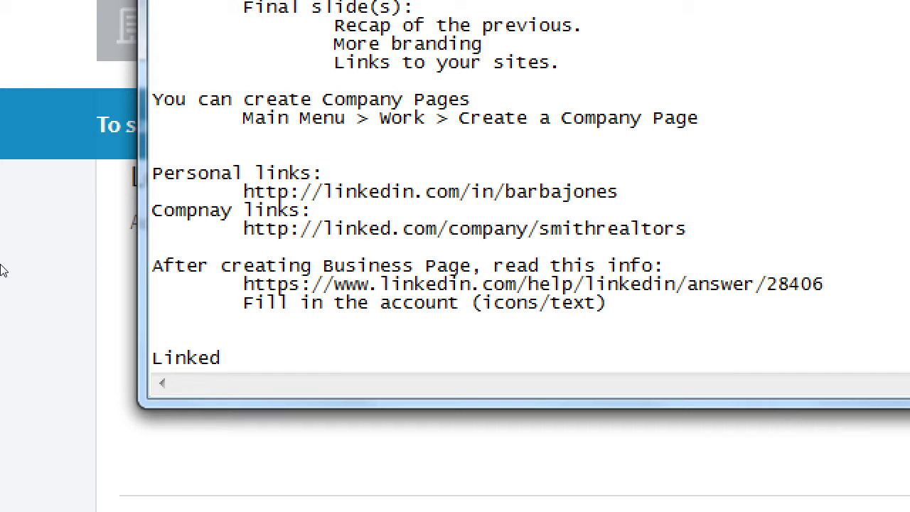
pyautogui.write(' has Groups')
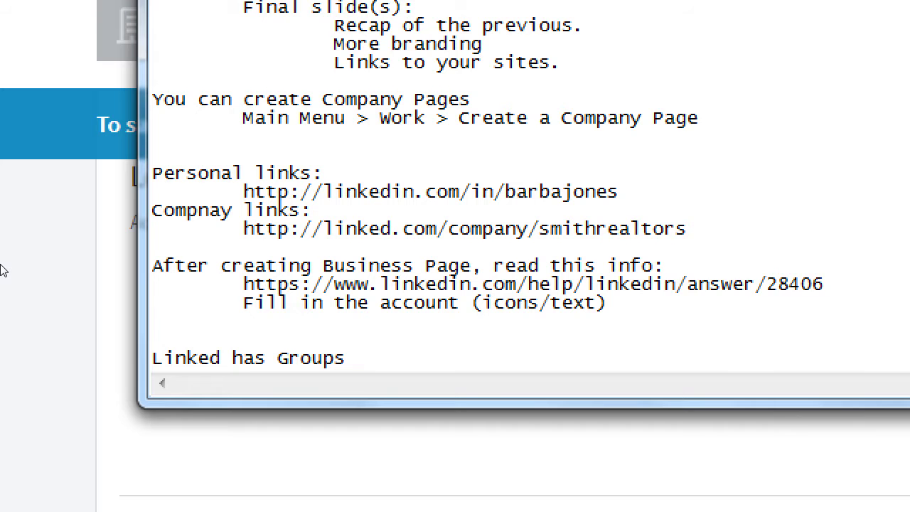
pyautogui.write('.')
# Add indented lines 'Like Facebook Groups' and 'Like Google+ Communities' beneath it
pyautogui.press('Return')
pyautogui.press('Tab')
pyautogui.write('Like Facebookg')
pyautogui.press('BackSpace')
pyautogui.write('Group')
pyautogui.press('BackSpace')
pyautogui.press('BackSpace')
pyautogui.write('oups')
pyautogui.press('Return')
pyautogui.press('Tab')
pyautogui.write('Goo')
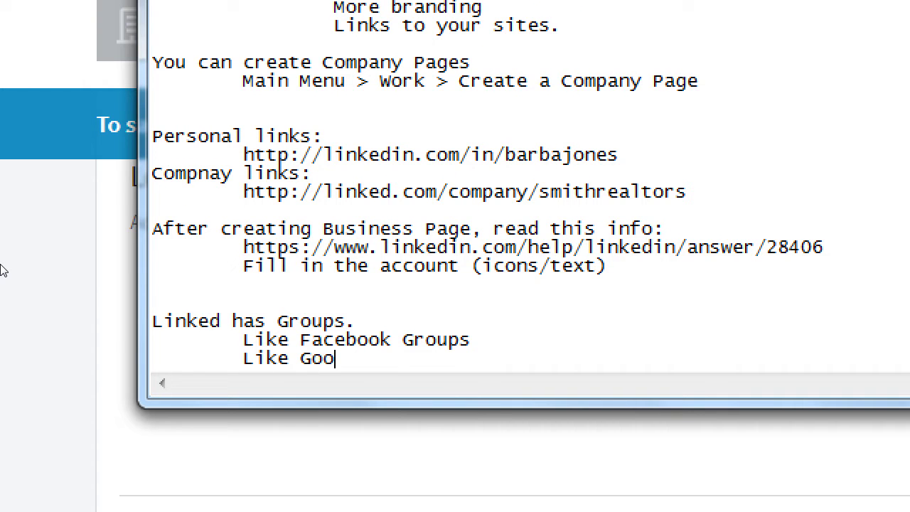
pyautogui.write('gle+ Communities')
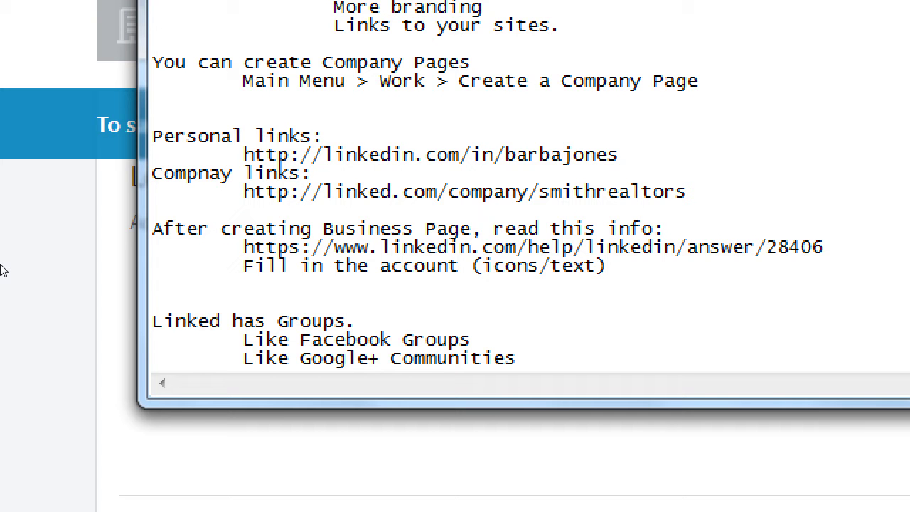
# Add the deeper-indented note 'A person or business can join a Group', then return to LinkedIn
pyautogui.press('Return')
pyautogui.press('Tab')
pyautogui.press('Tab')
pyautogui.write('A p')
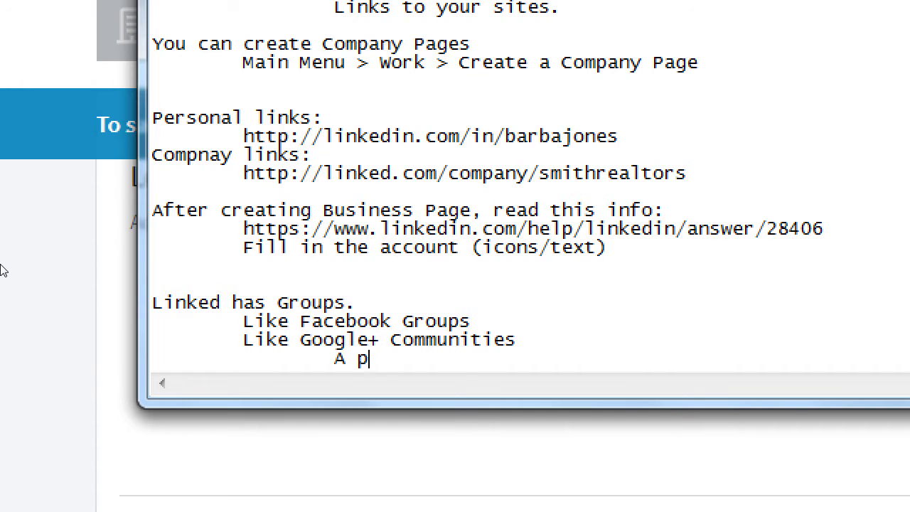
pyautogui.write('erson or business ca')
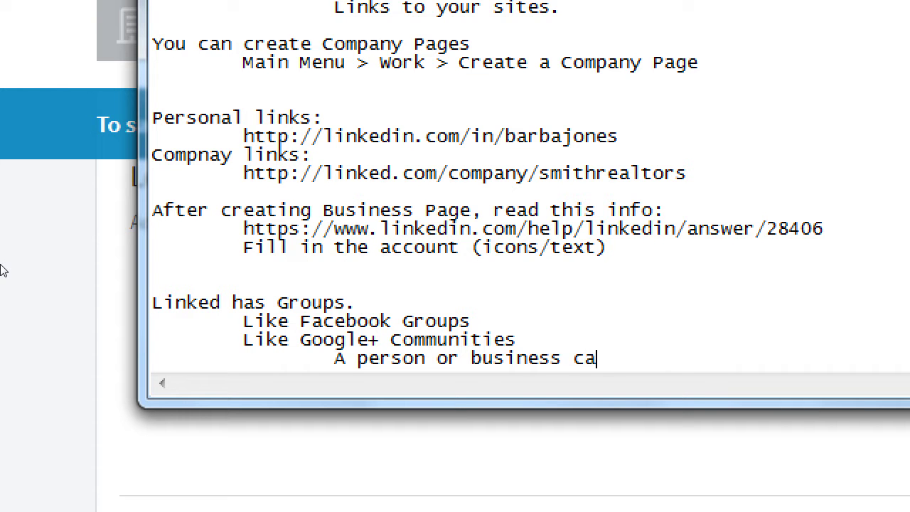
pyautogui.write('n join a Gruop')
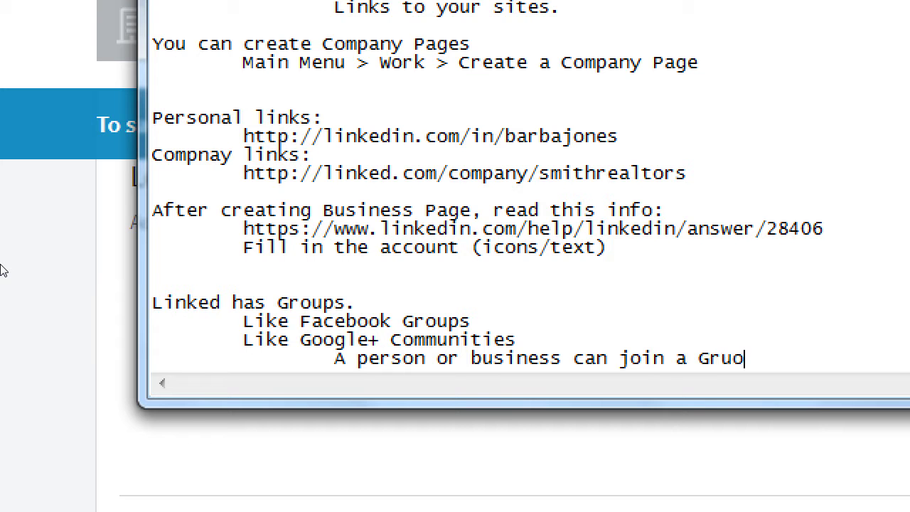
pyautogui.press('BackSpace')
pyautogui.press('BackSpace')
pyautogui.press('BackSpace')
pyautogui.write('oup')
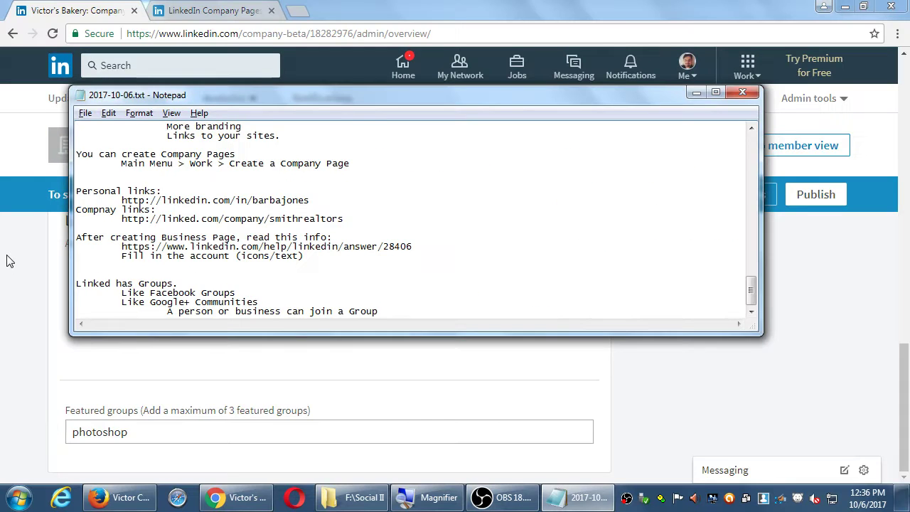
pyautogui.hotkey('alt', 'Tab')
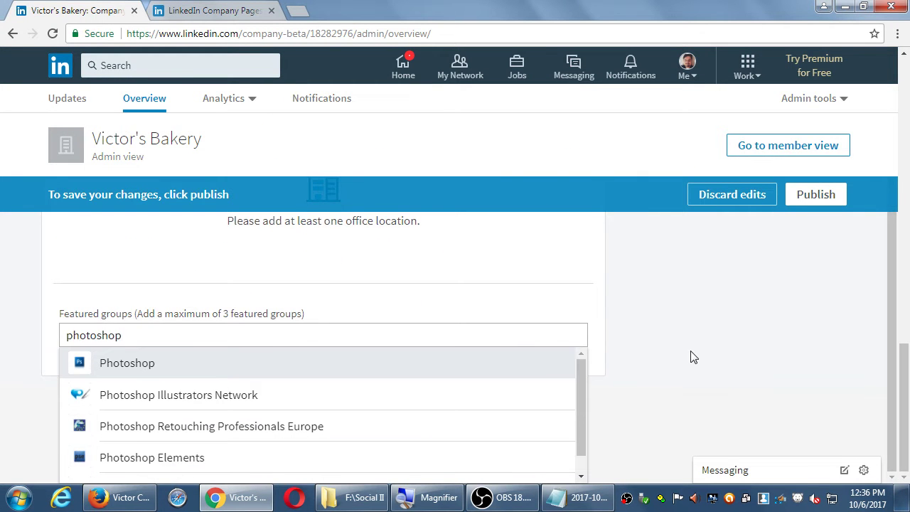
# Discard the unsaved edits to the Victor's Bakery company page from the top banner
pyautogui.scroll(10, 693, 357)
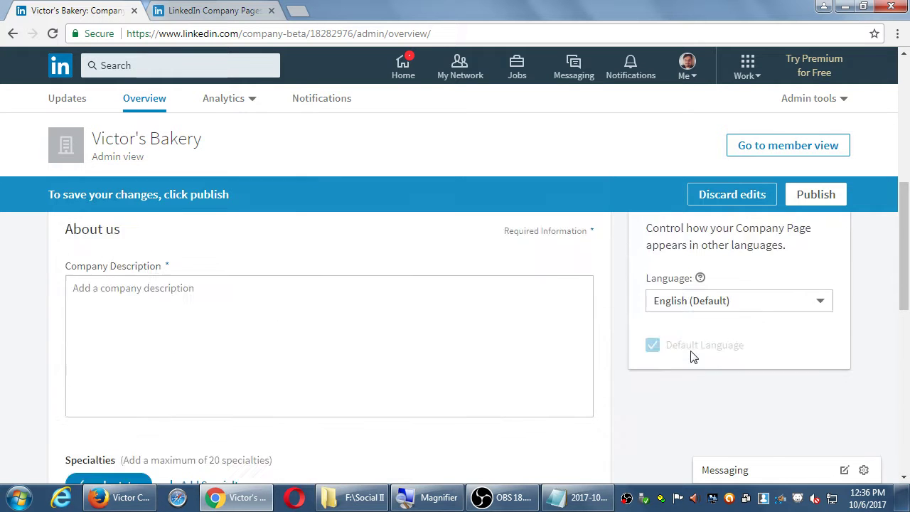
pyautogui.scroll(1, 693, 357)
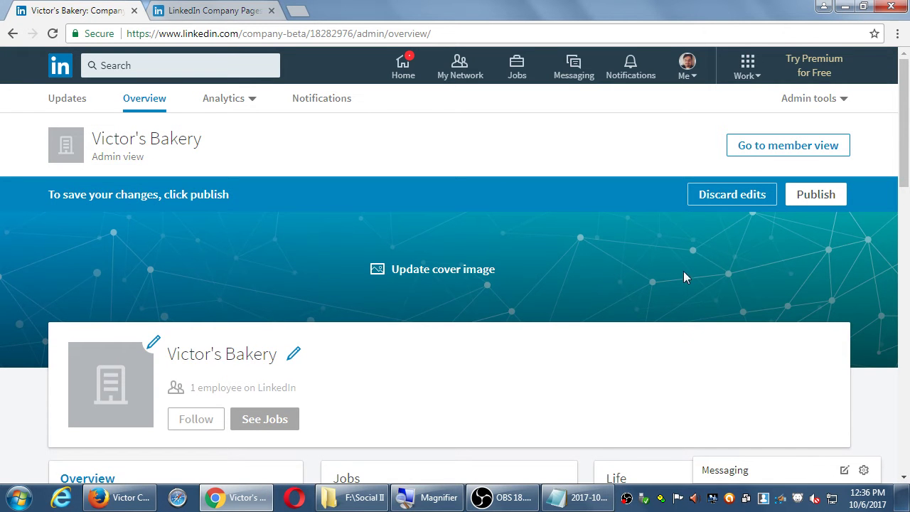
pyautogui.click(725, 193)
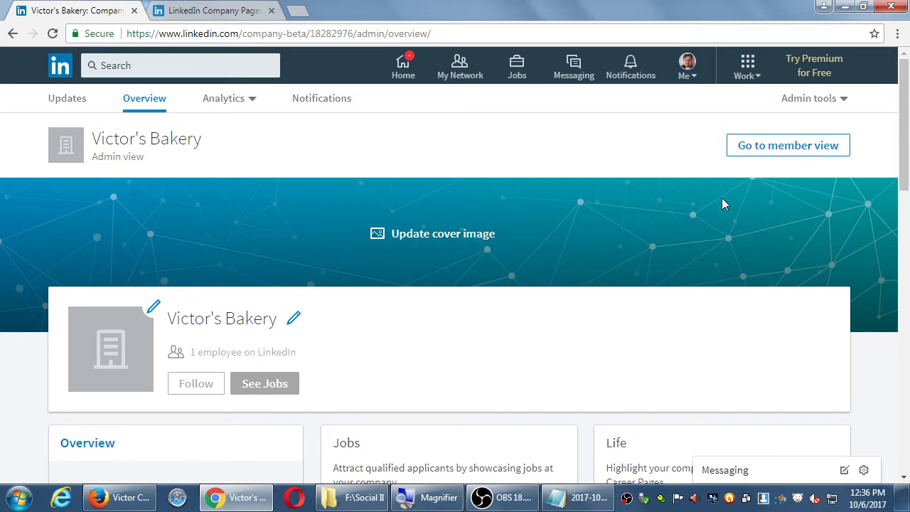
# Bring up the Admin tools dropdown on the company admin page
pyautogui.scroll(-3, 668, 292)
pyautogui.scroll(-2, 636, 295)
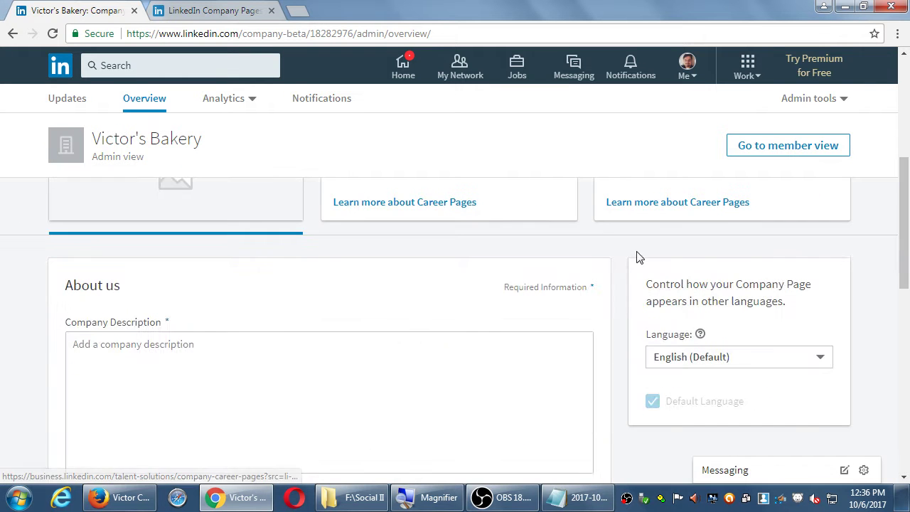
pyautogui.scroll(-1, 609, 278)
pyautogui.scroll(5, 609, 278)
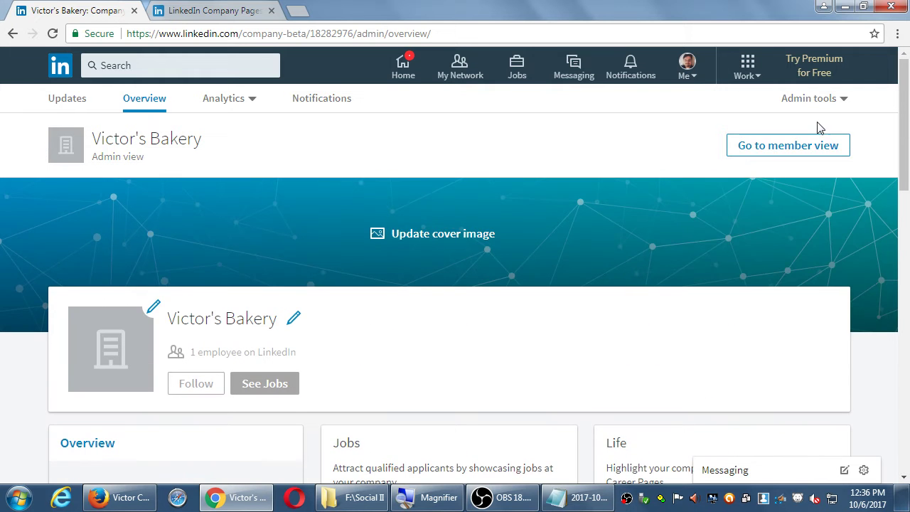
pyautogui.click(792, 98)
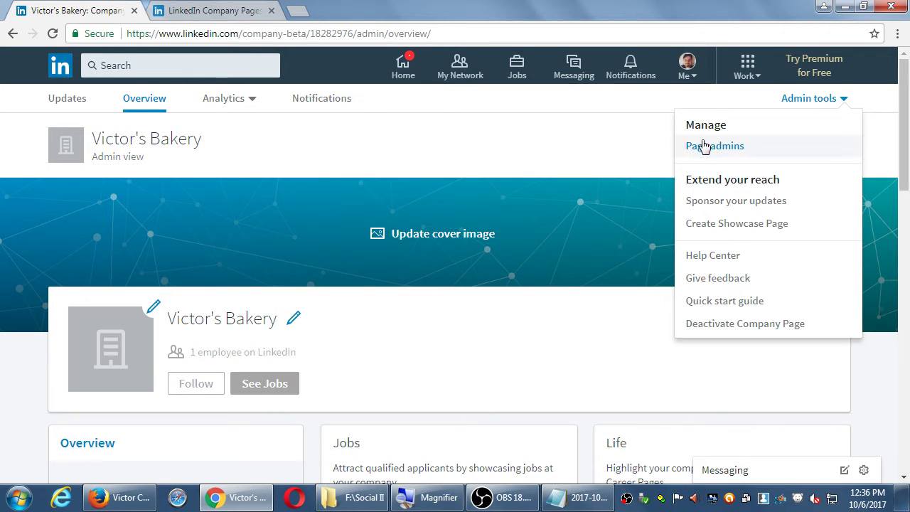
pyautogui.click(599, 138)
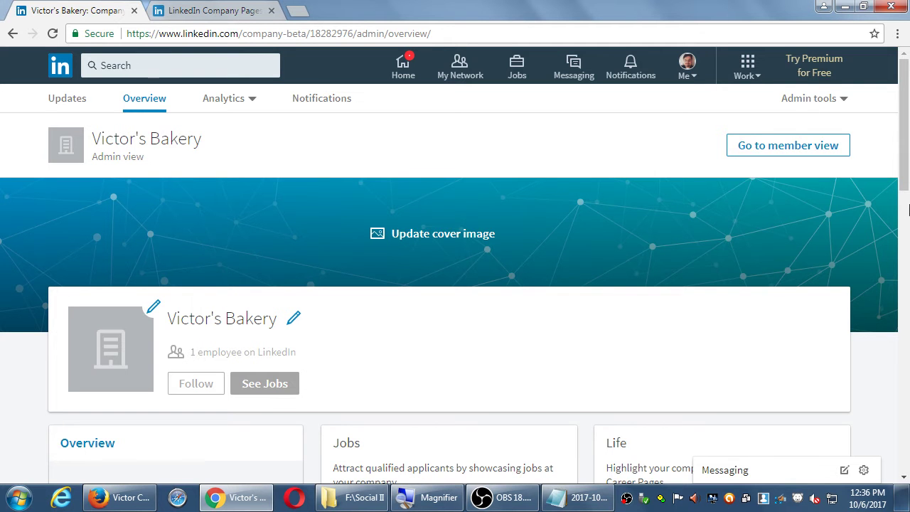
pyautogui.click(820, 98)
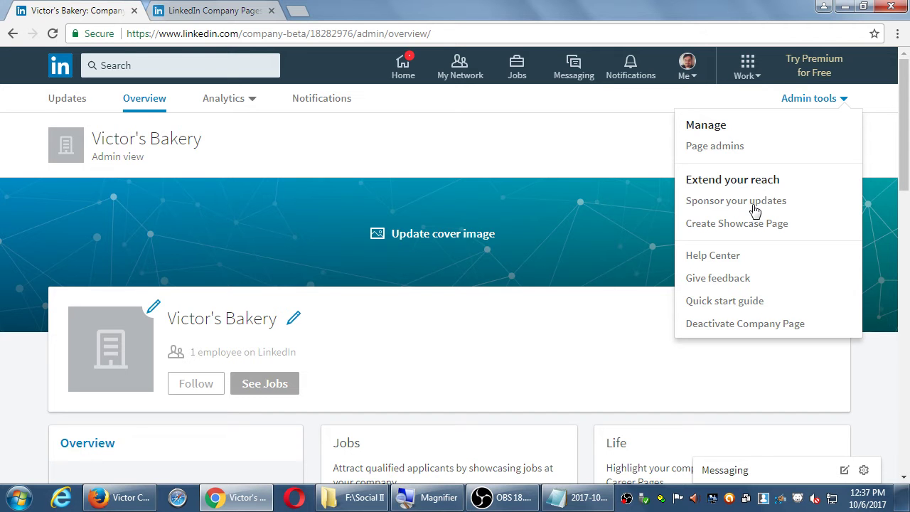
# Glance at the Sponsor your updates options, close Campaign Manager, then choose Create Showcase Page
pyautogui.click(751, 204)
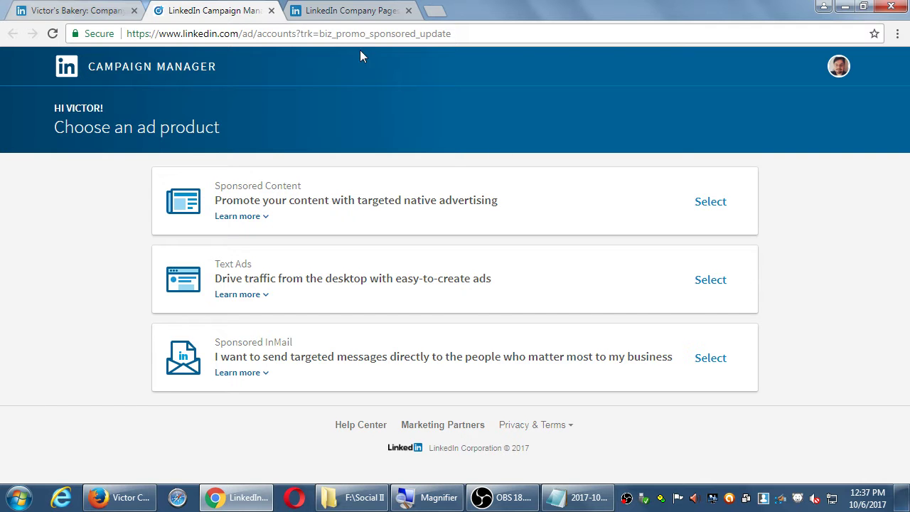
pyautogui.click(270, 11)
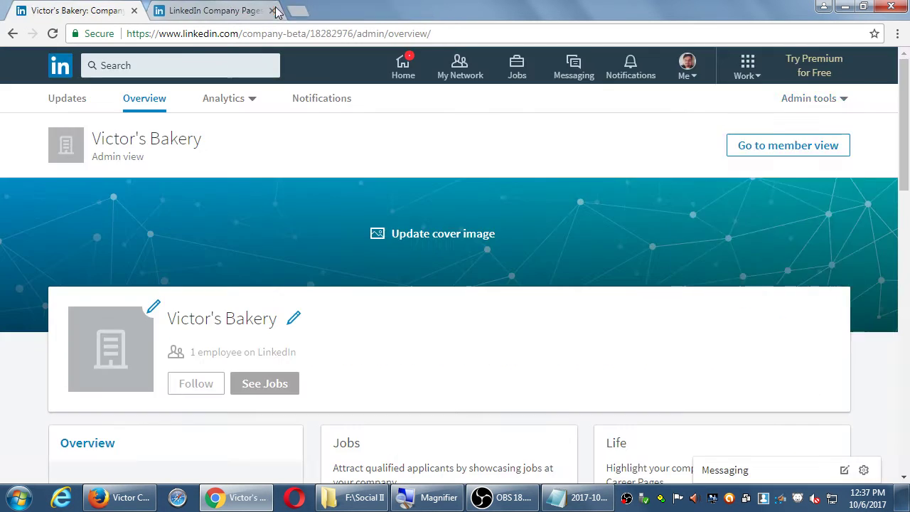
pyautogui.click(837, 102)
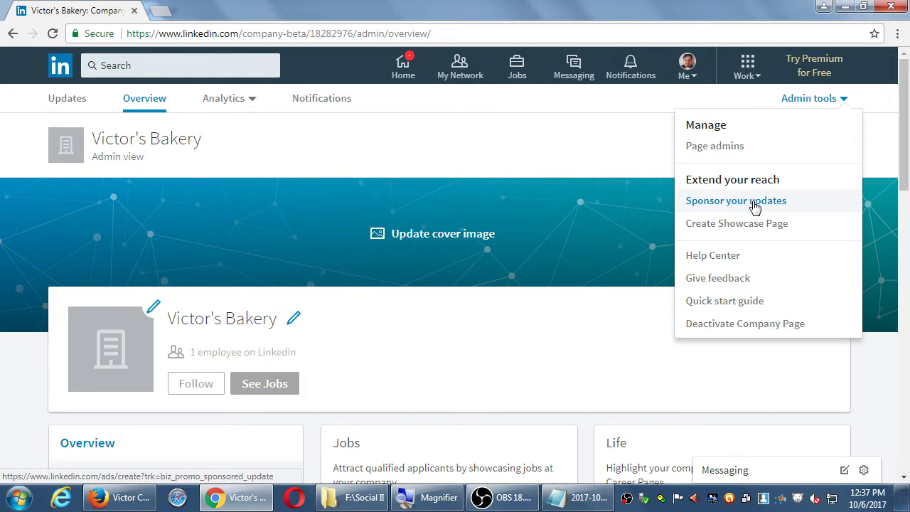
pyautogui.click(746, 224)
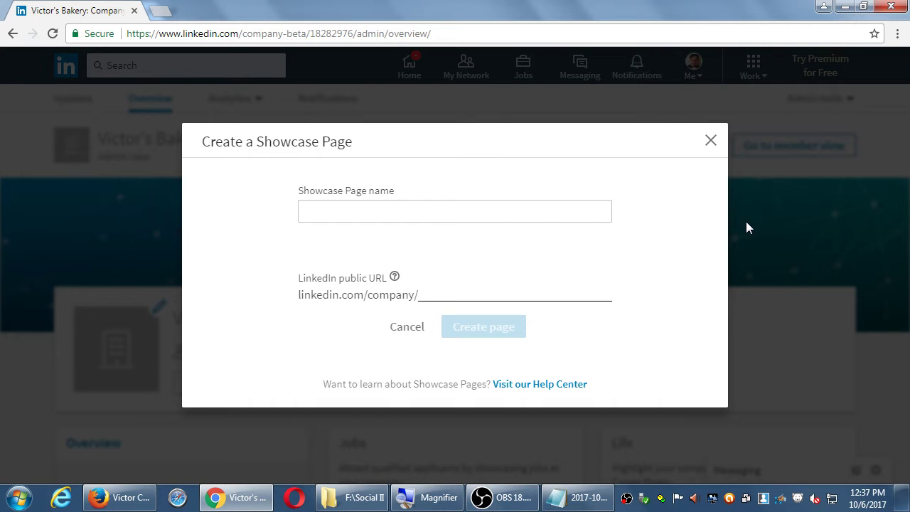
pyautogui.click(566, 385)
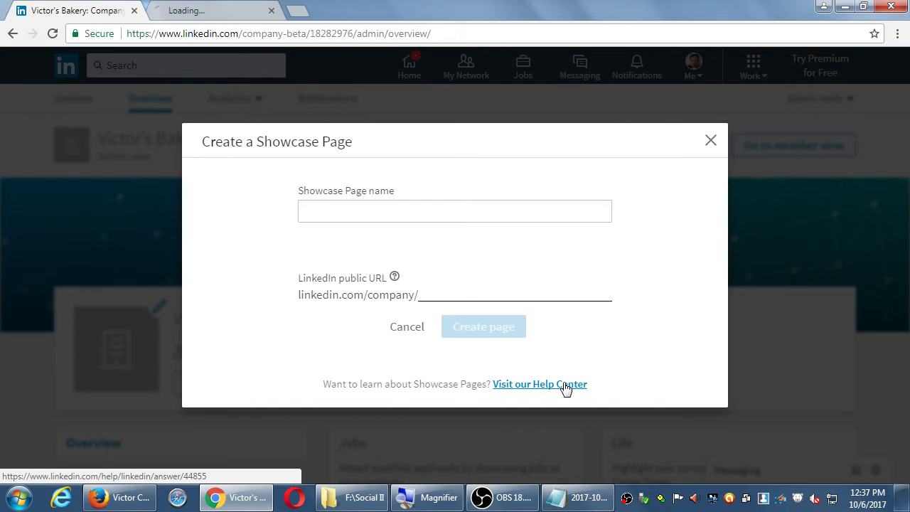
pyautogui.click(203, 10)
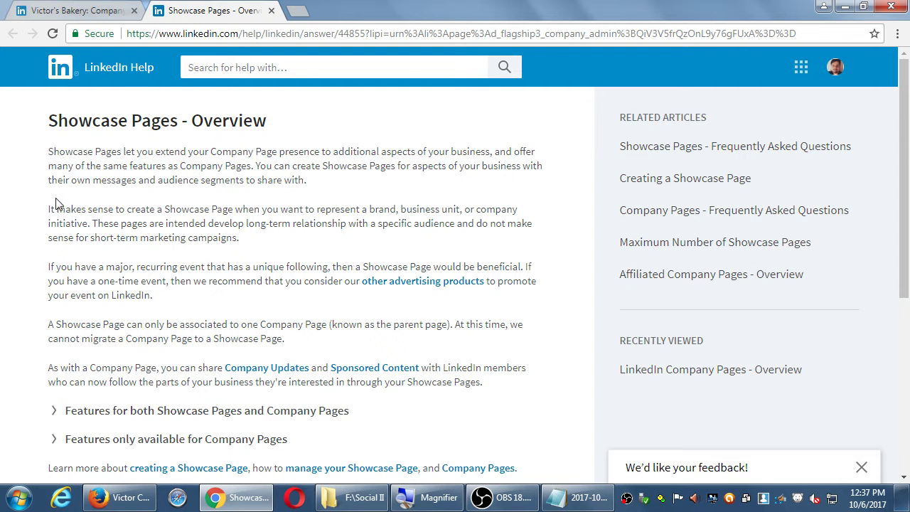
pyautogui.scroll(-1, 43, 245)
pyautogui.scroll(-1, 43, 244)
pyautogui.scroll(-1, 42, 245)
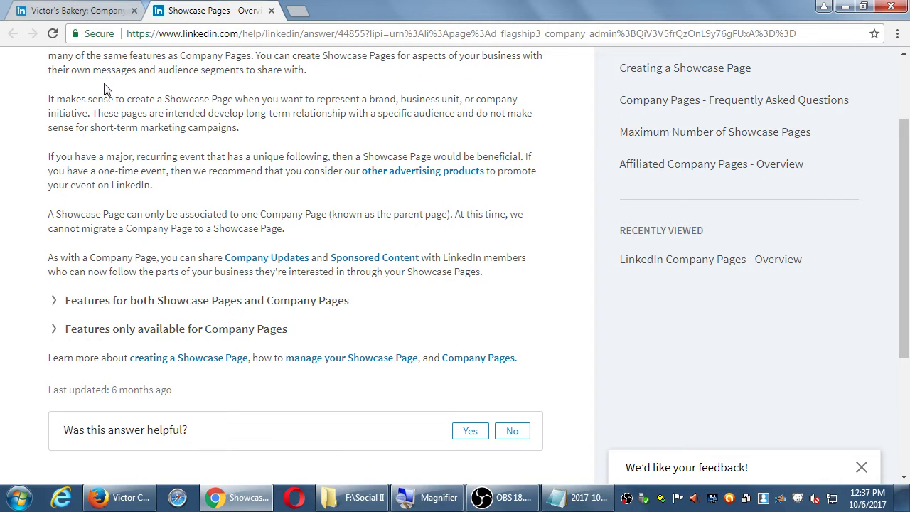
pyautogui.middleClick(184, 13)
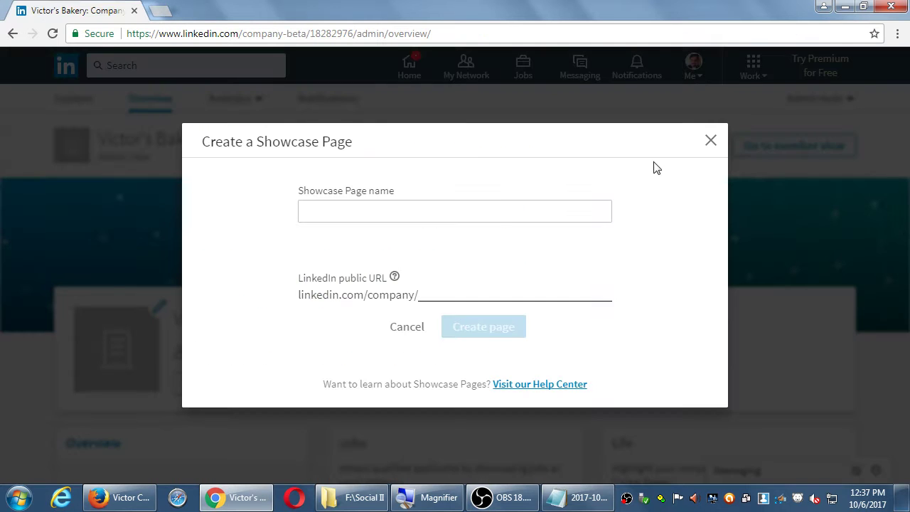
# Cancel the Showcase Page dialog and reload the Victor's Bakery admin Updates page
pyautogui.click(711, 144)
pyautogui.click(830, 100)
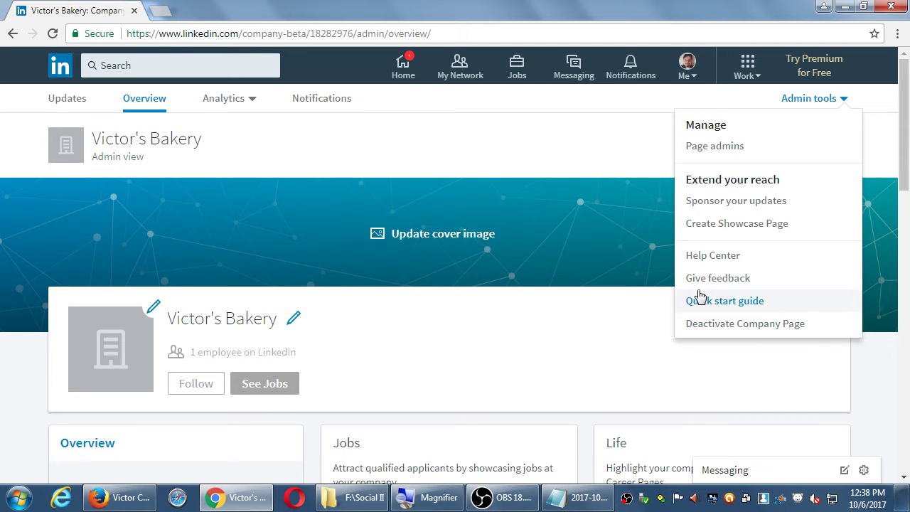
pyautogui.click(629, 136)
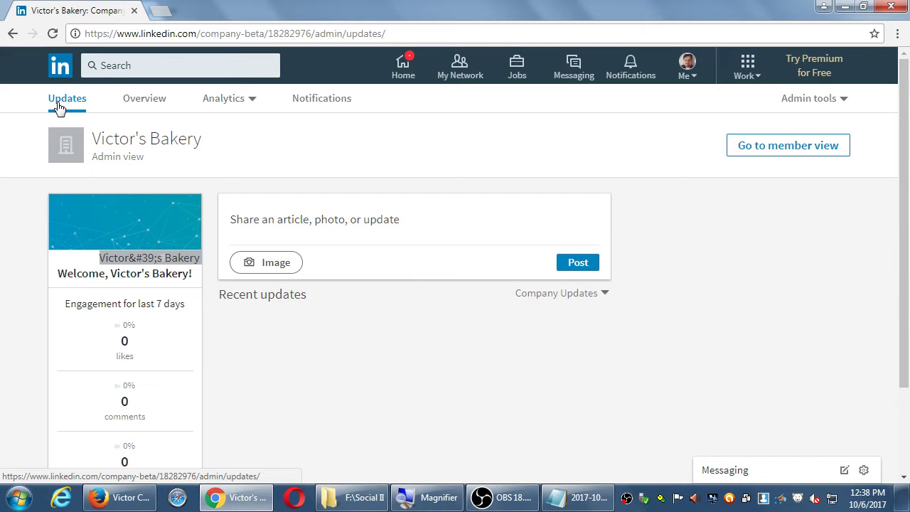
pyautogui.click(55, 37)
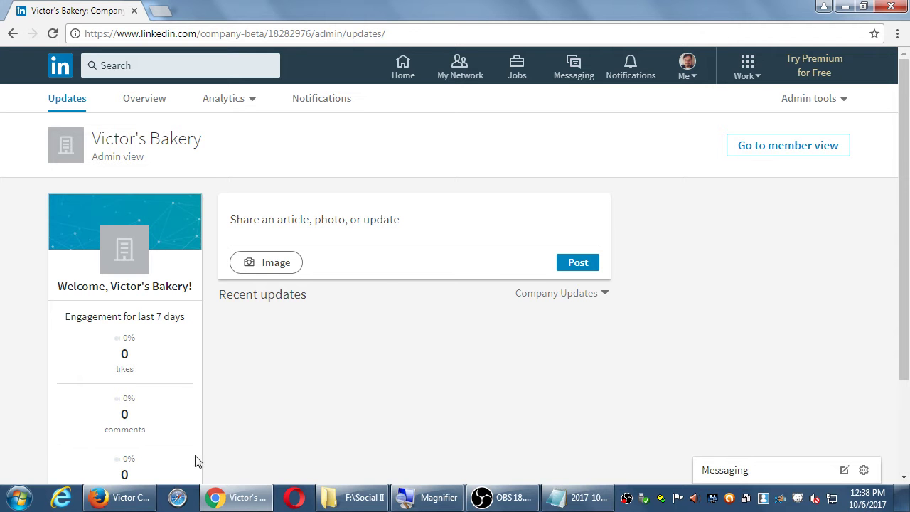
pyautogui.click(135, 499)
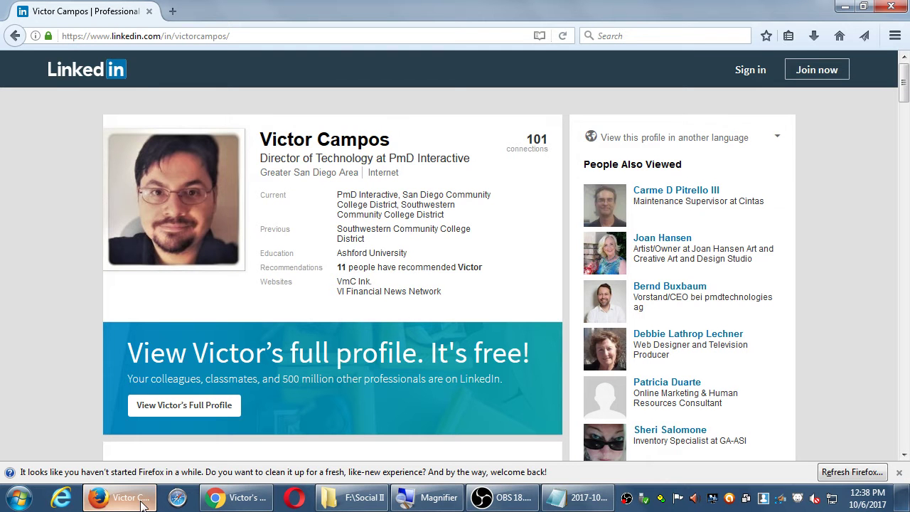
# Open company/the-victors-bakery in Firefox to view the public page, then return to Chrome
pyautogui.hotkey('ctrl', 'l')
pyautogui.press('End')
pyautogui.hotkey('ctrl', 'shift', 'Left')
pyautogui.hotkey('ctrl', 'shift', 'Left')
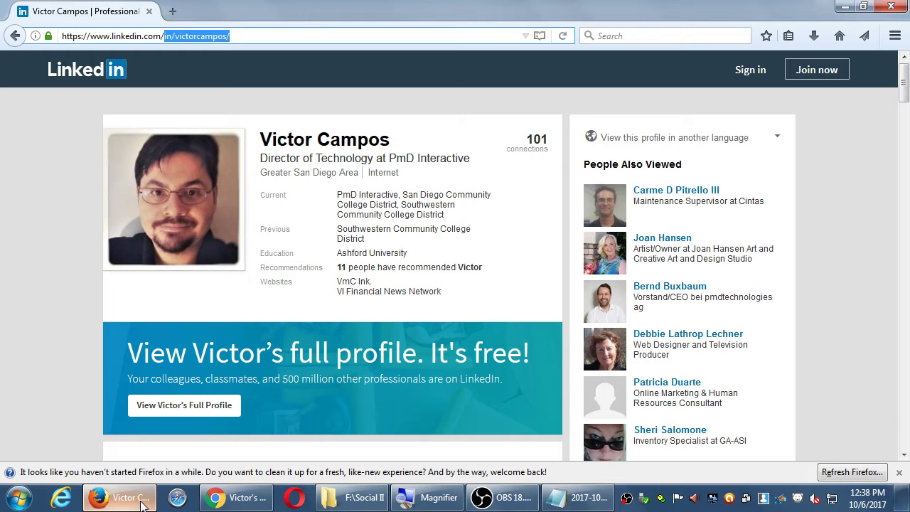
pyautogui.write('company/')
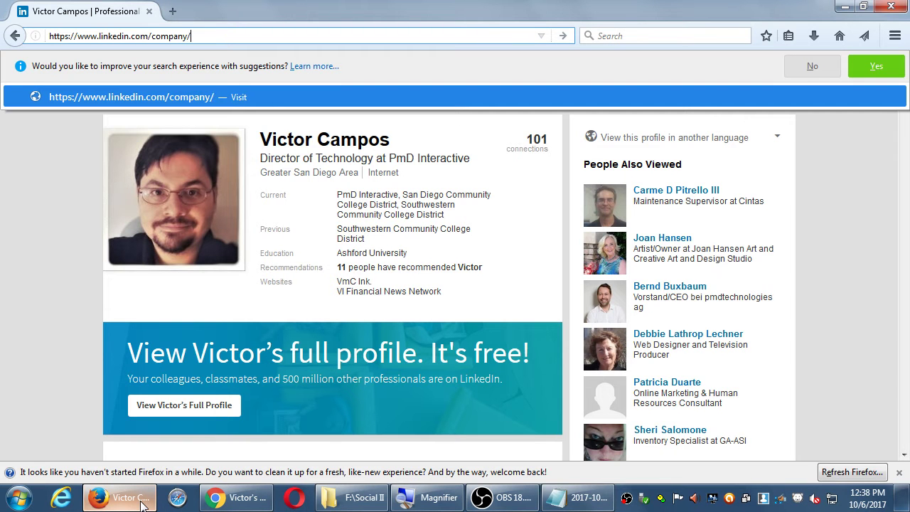
pyautogui.write('the-victors-bakery')
pyautogui.press('Return')
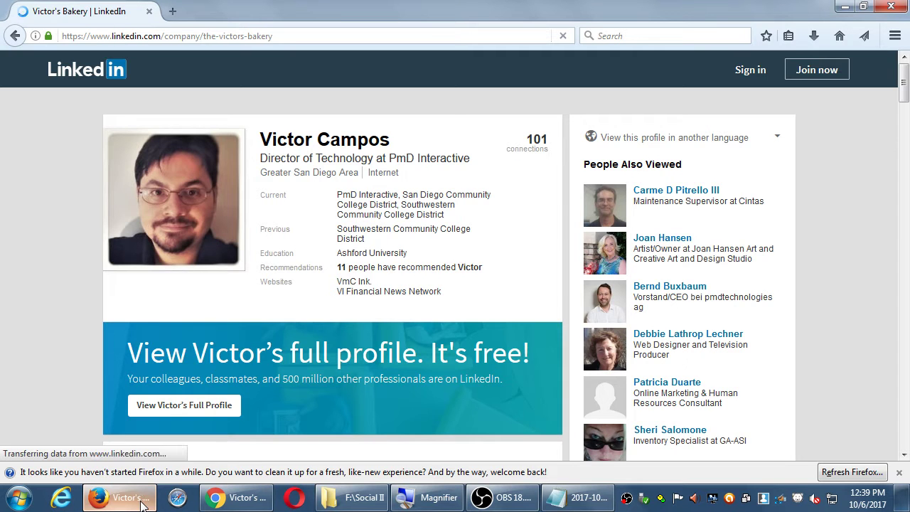
pyautogui.scroll(-4, 209, 305)
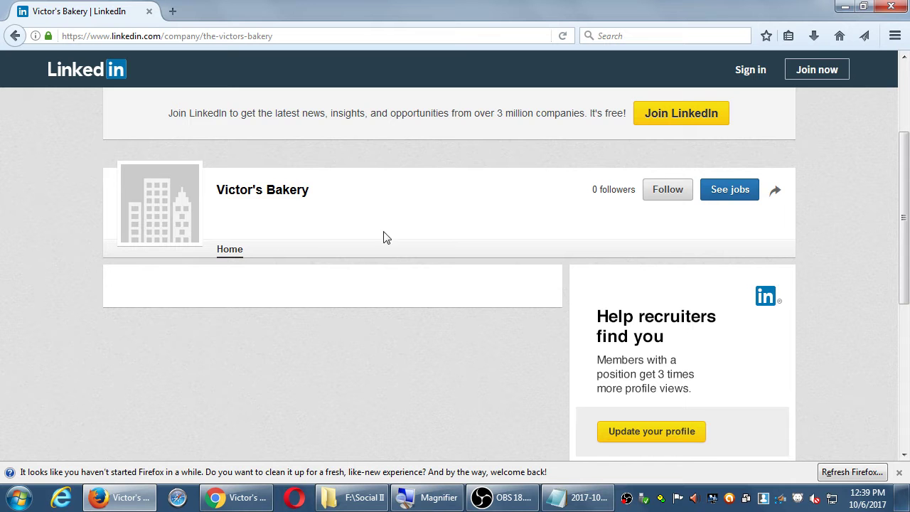
pyautogui.scroll(2, 557, 314)
pyautogui.scroll(2, 556, 314)
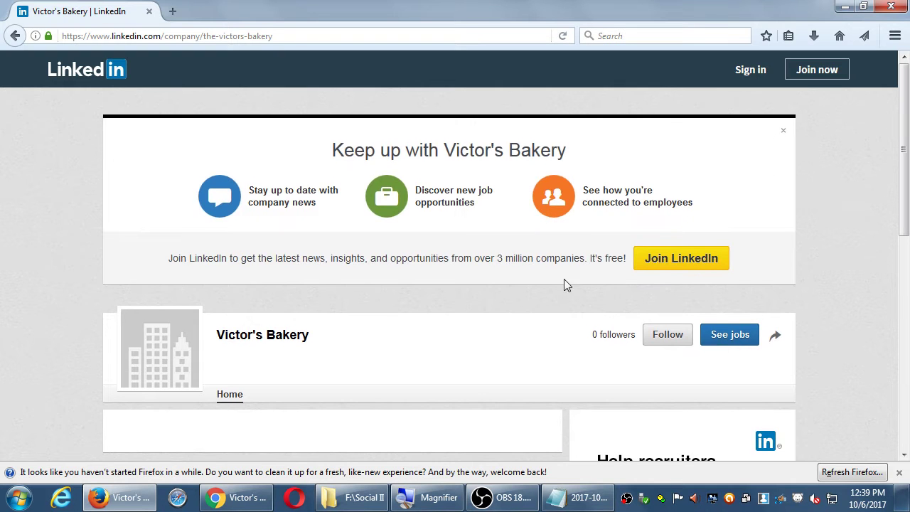
pyautogui.scroll(-4, 398, 332)
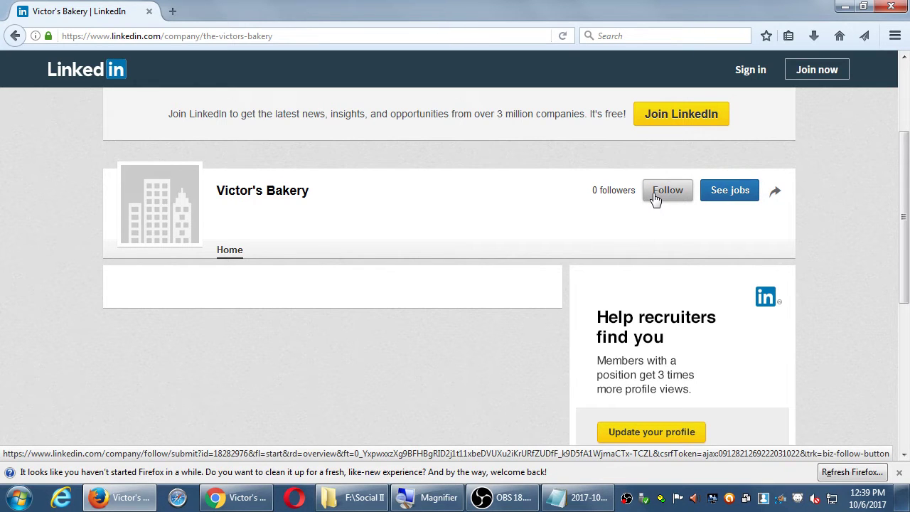
pyautogui.hotkey('alt', 'Tab')
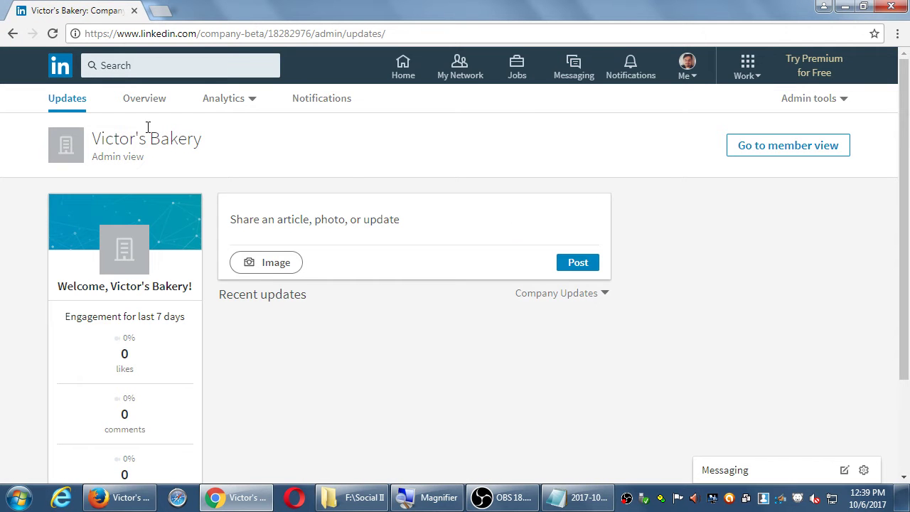
# Post the two-line update 'Open for business!' / 'Use coupon code SALE65 for a discount!'
pyautogui.click(323, 224)
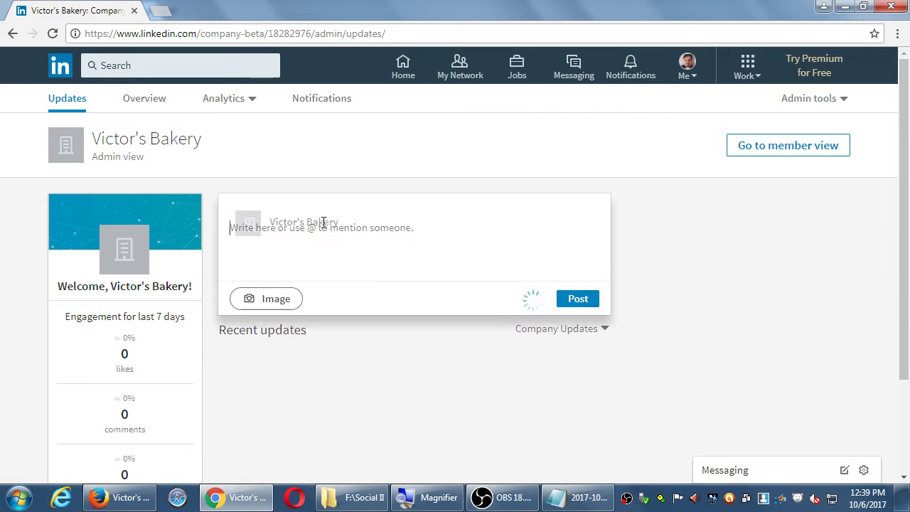
pyautogui.write('Open for ')
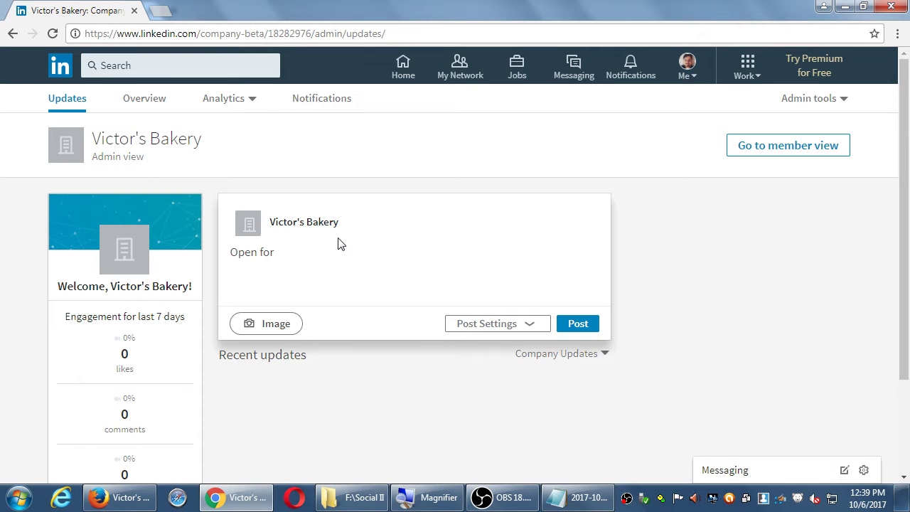
pyautogui.write('business!')
pyautogui.press('Return')
pyautogui.write('Couy')
pyautogui.press('BackSpace')
pyautogui.press('BackSpace')
pyautogui.press('BackSpace')
pyautogui.press('BackSpace')
pyautogui.write('Use coupon')
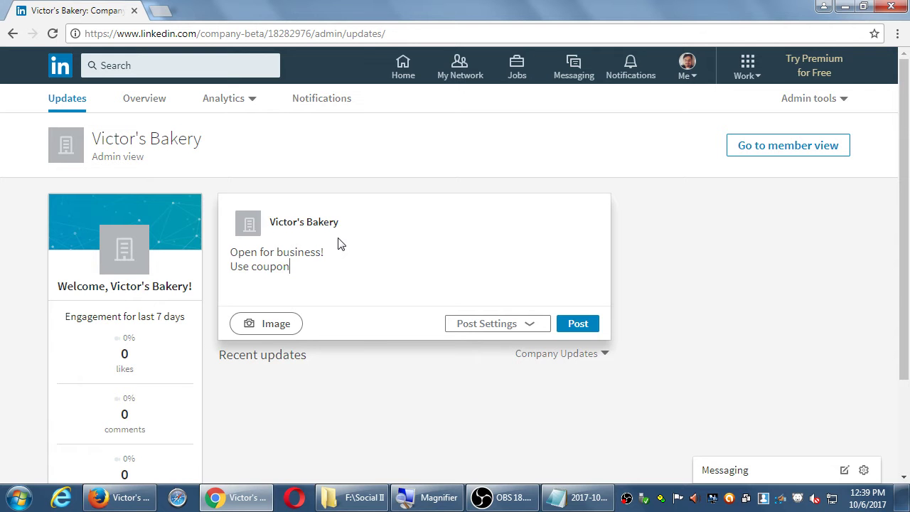
pyautogui.write(' code SALE65 for a discount!')
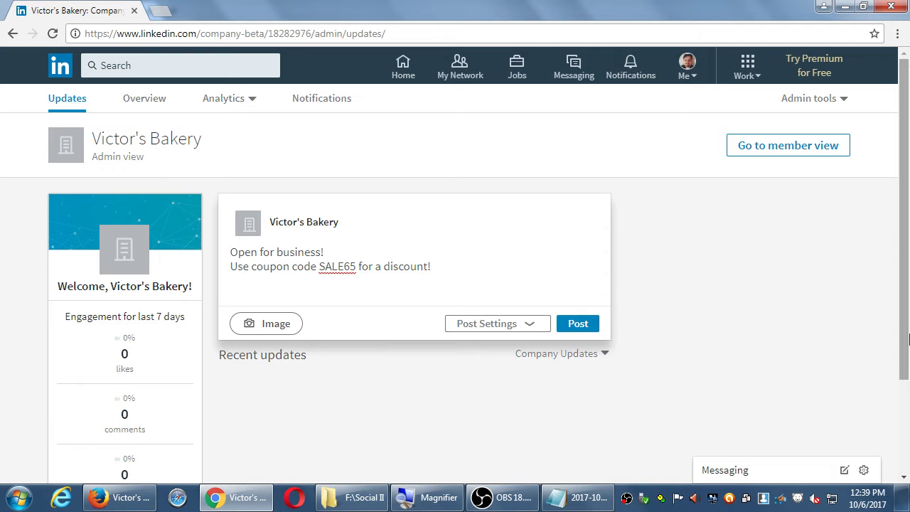
pyautogui.click(580, 326)
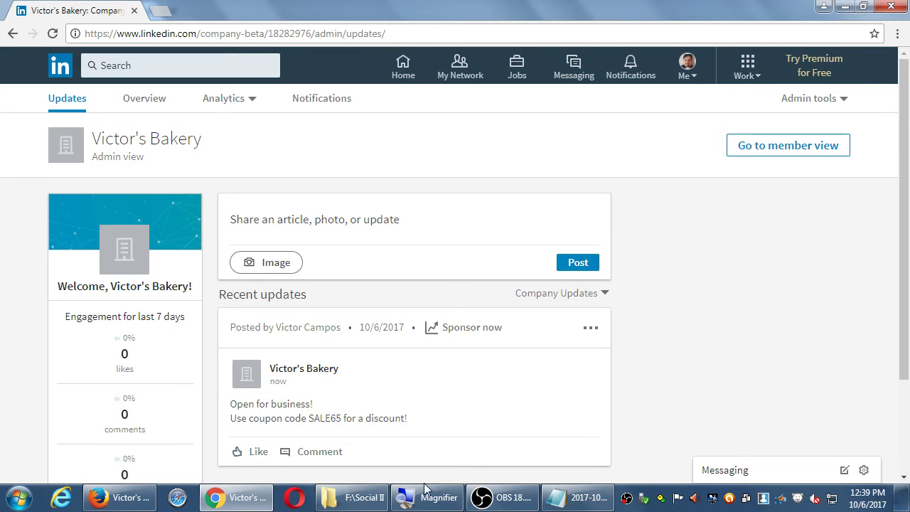
pyautogui.click(139, 502)
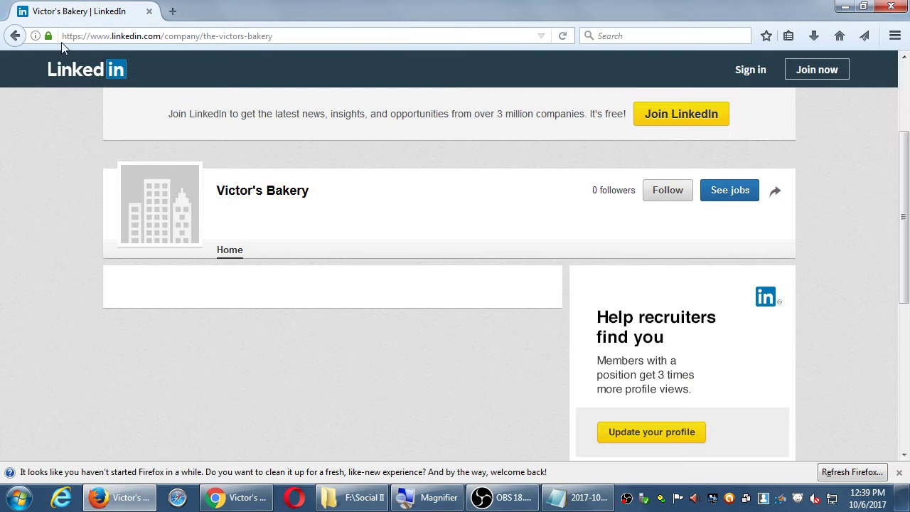
# Reload the public page twice until the coupon update shows, then return to Notepad
pyautogui.click(562, 35)
pyautogui.click(562, 36)
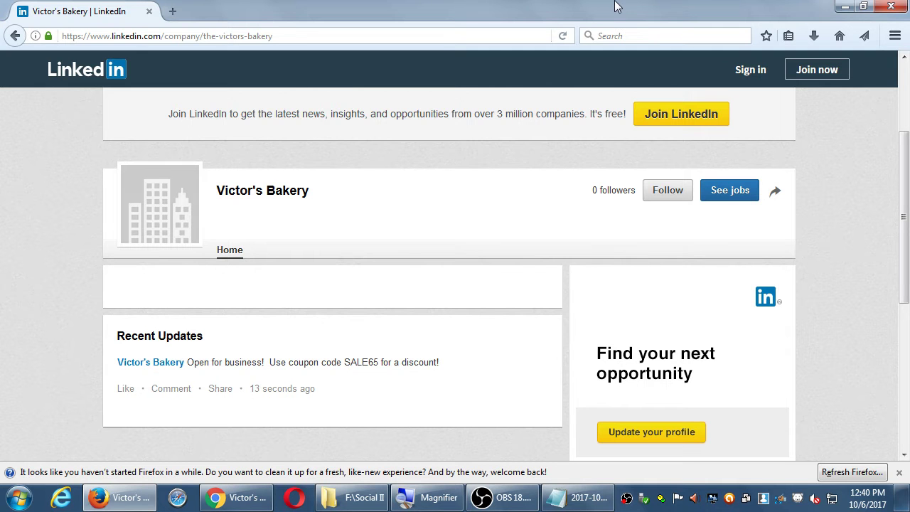
pyautogui.click(577, 497)
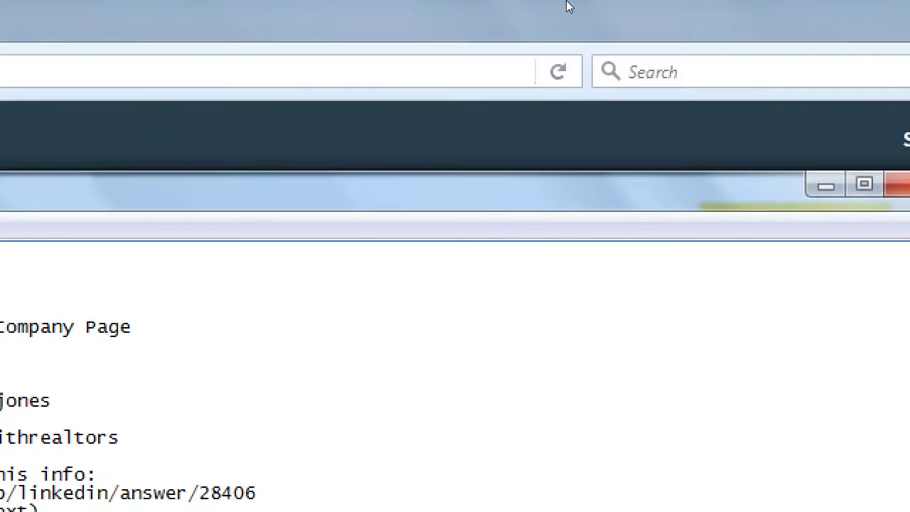
# Add the heading 'Your Big Question to answer:' with an indented Person question
pyautogui.press('Return')
pyautogui.press('Return')
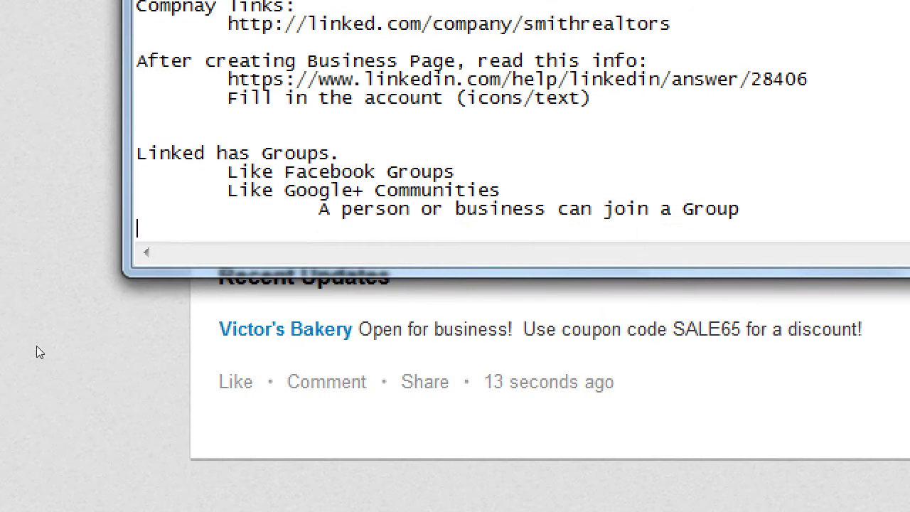
pyautogui.write('Your Big')
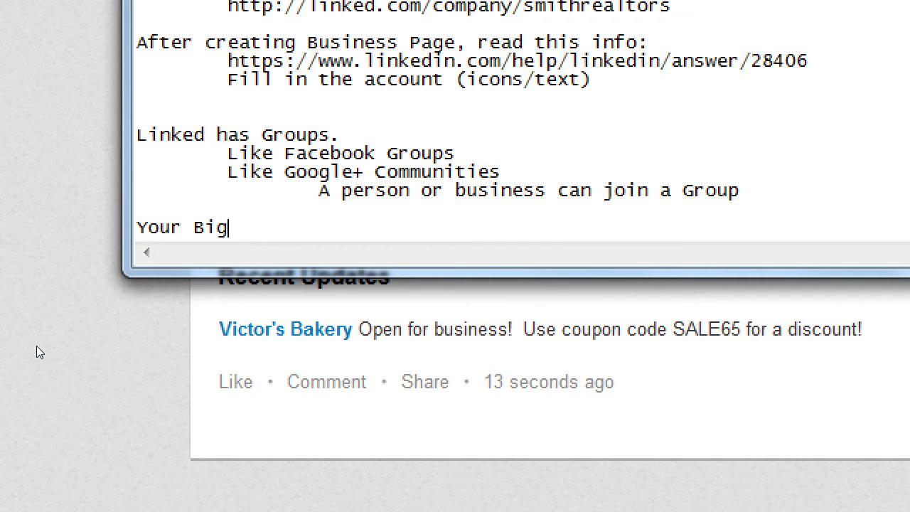
pyautogui.write(' Question to a')
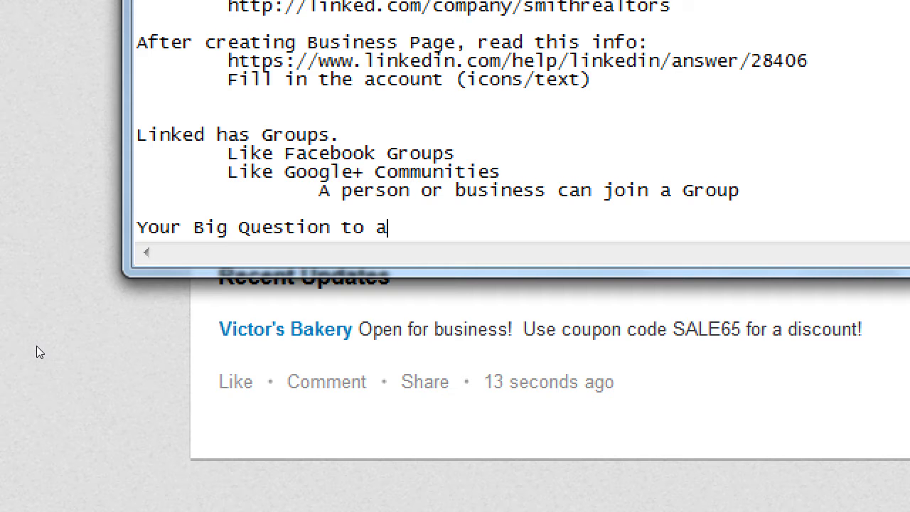
pyautogui.write('nswer:')
pyautogui.press('Return')
pyautogui.press('Tab')
pyautogui.write('Whould I use ')
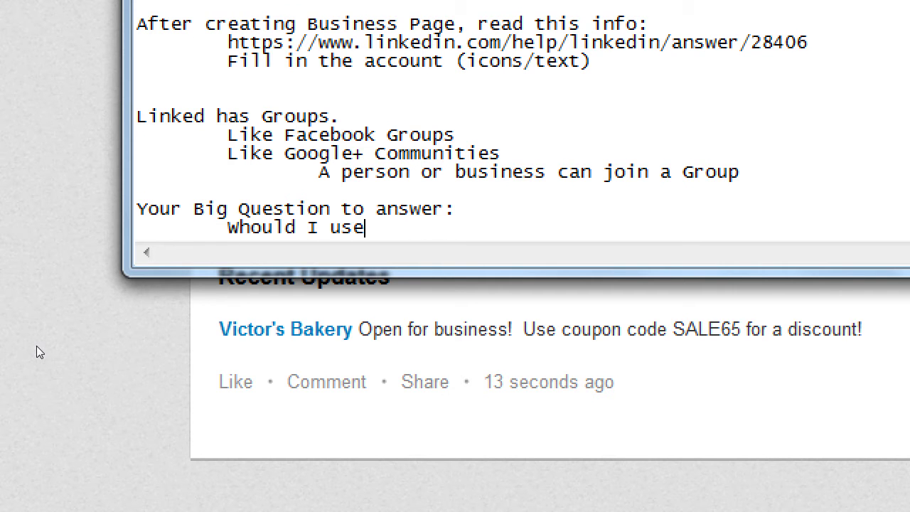
pyautogui.write('LinkedIn')
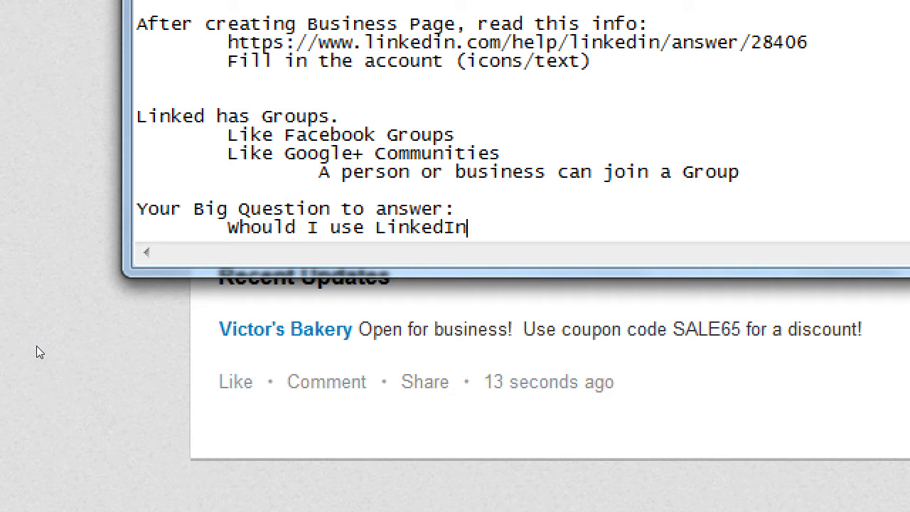
pyautogui.write(' as a Person?')
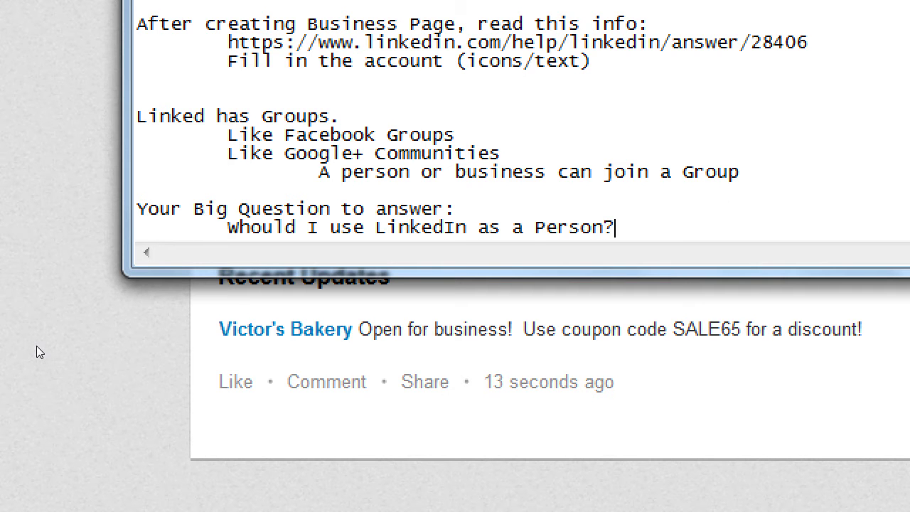
pyautogui.press('Return')
pyautogui.press('Tab')
# Correct 'Whould' to 'Should' and add indented 'As a Business?' and 'As both?' lines
pyautogui.write('As a')
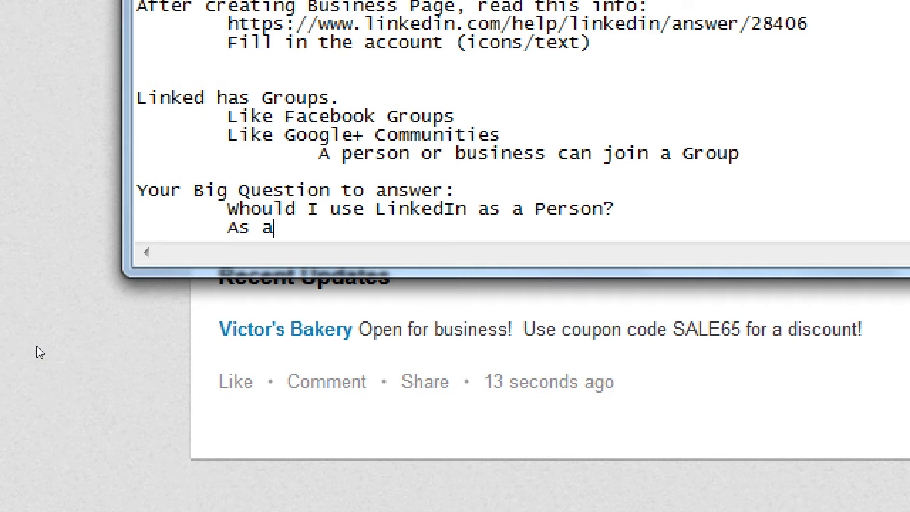
pyautogui.press('Up')
pyautogui.press('Left')
pyautogui.press('Left')
pyautogui.press('Left')
pyautogui.hotkey('shift', 'Left')
pyautogui.write('S')
pyautogui.press('Down')
pyautogui.press('End')
pyautogui.write('Business?')
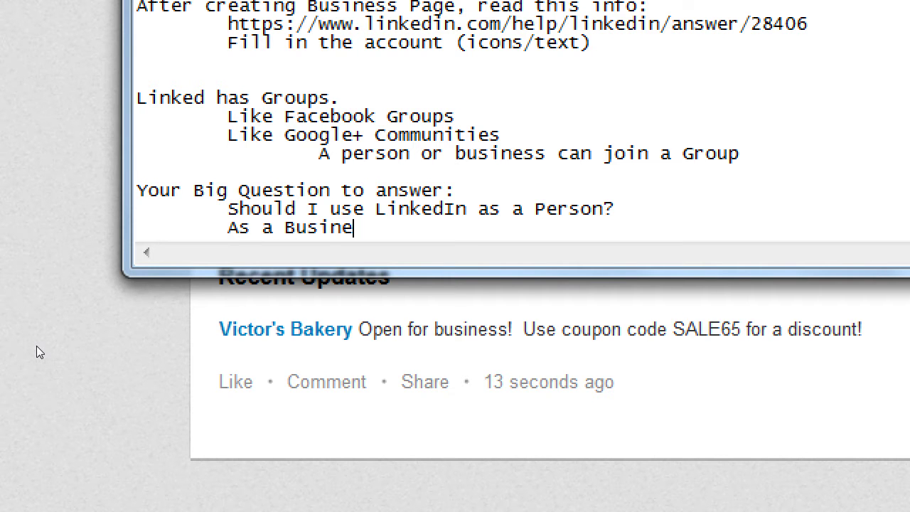
pyautogui.press('Return')
pyautogui.press('Tab')
pyautogui.write('As both?')
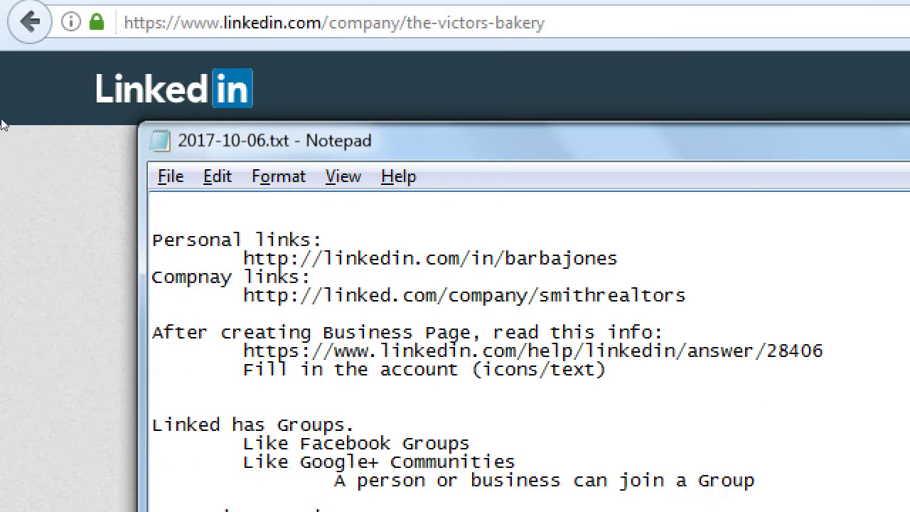
# Review the public Victor's Bakery page, highlighting its name and follower count
pyautogui.click(20, 163)
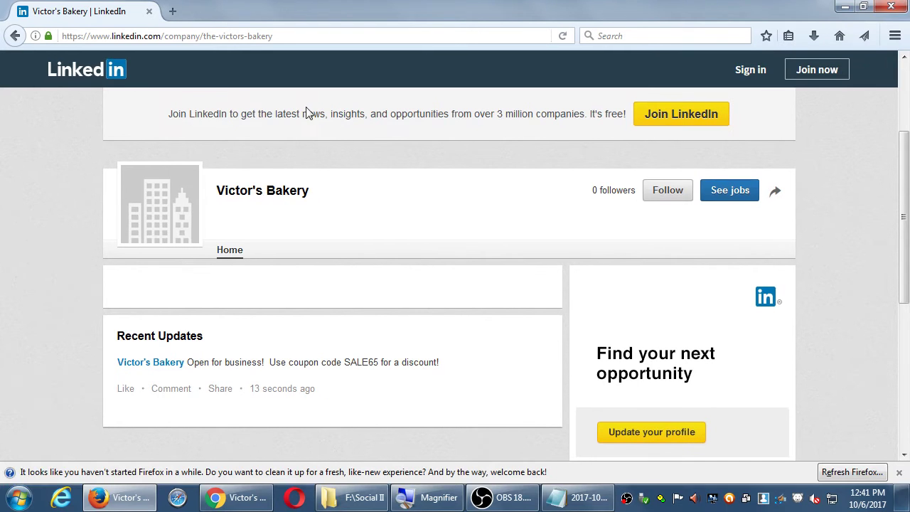
pyautogui.moveTo(236, 192); pyautogui.dragTo(346, 183)
pyautogui.click(351, 183)
pyautogui.moveTo(619, 190); pyautogui.dragTo(589, 197)
pyautogui.click(534, 203)
pyautogui.moveTo(775, 199)
# Dismiss Firefox's cleanup notification and minimise Firefox to reveal the admin page
pyautogui.click(898, 472)
pyautogui.scroll(-1, 775, 448)
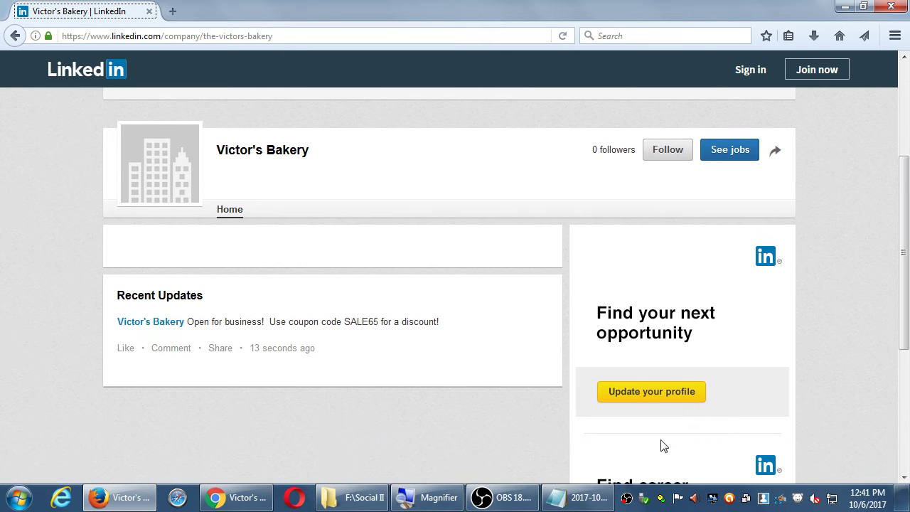
pyautogui.click(899, 119)
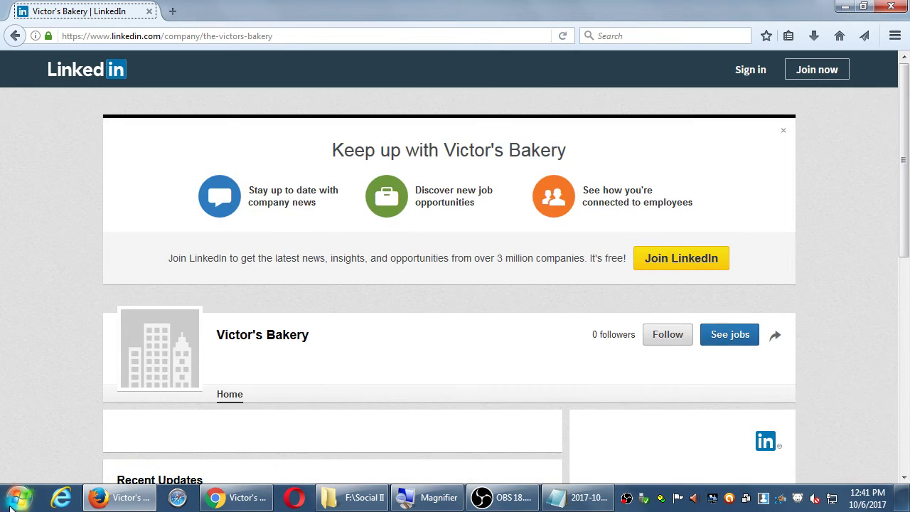
pyautogui.click(97, 500)
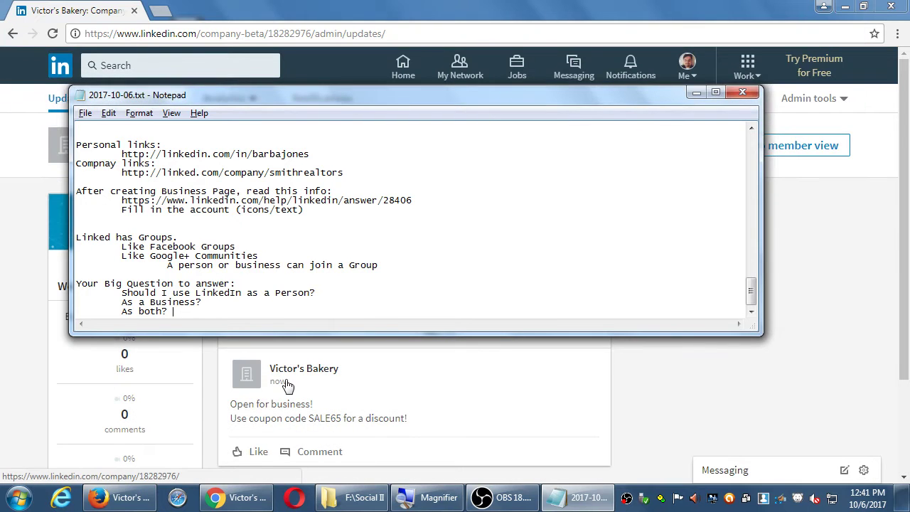
# Bring Chrome forward and view the Visitors and Updates analytics for Victor's Bakery
pyautogui.click(676, 385)
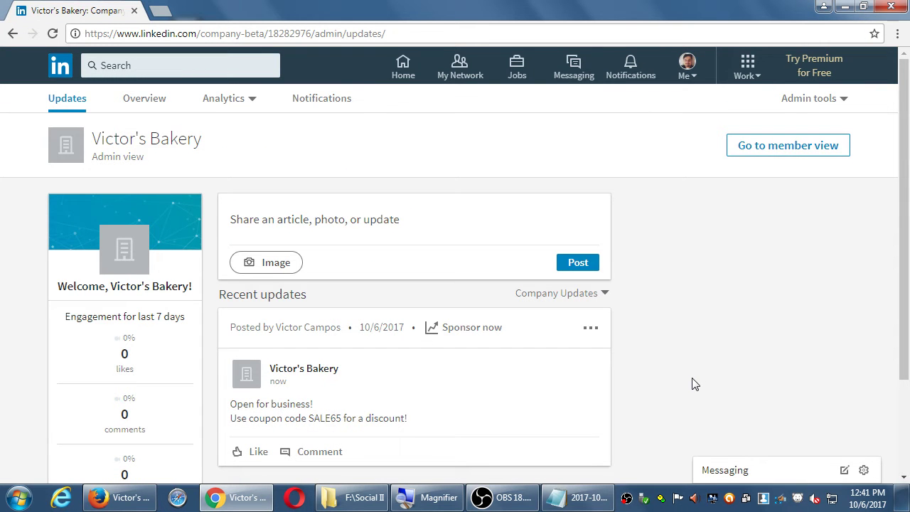
pyautogui.click(226, 104)
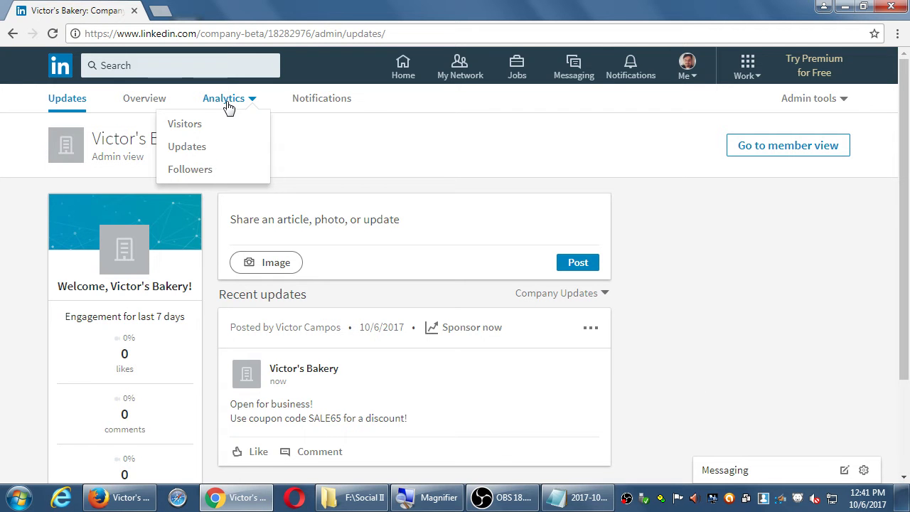
pyautogui.click(202, 127)
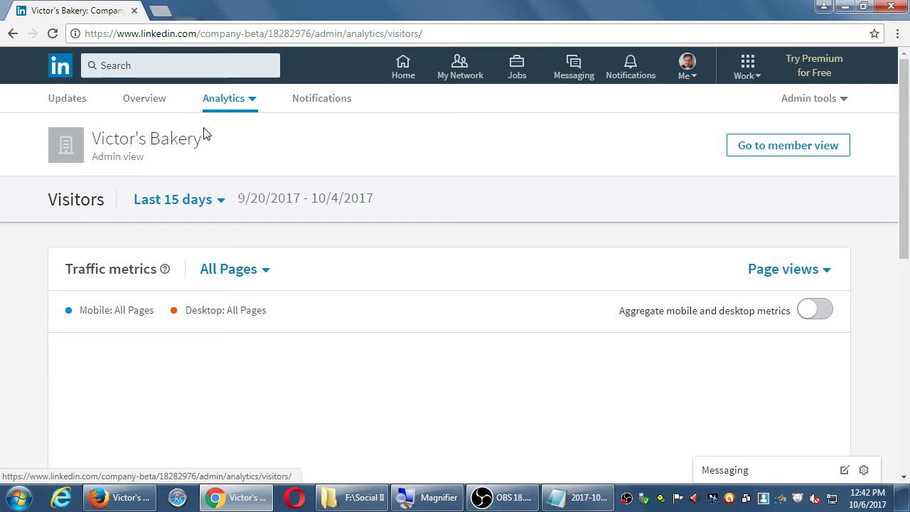
pyautogui.click(232, 108)
pyautogui.click(220, 153)
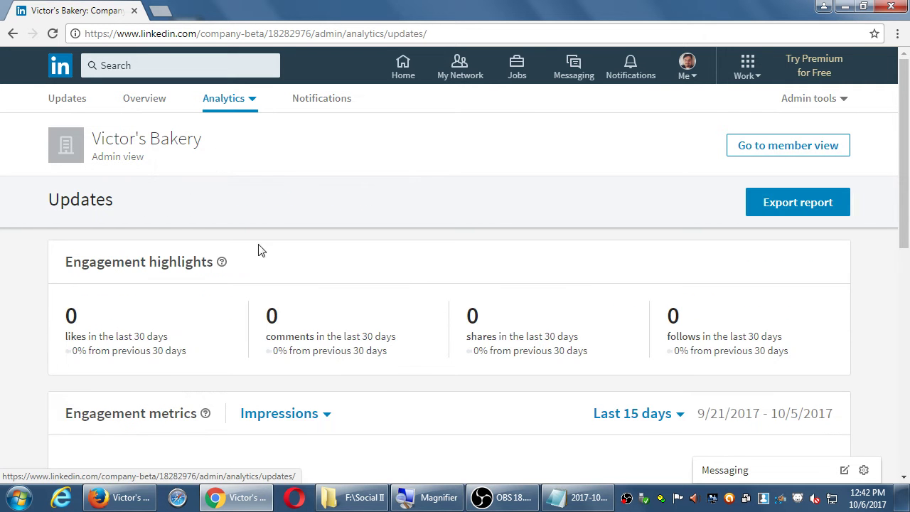
pyautogui.scroll(-5, 388, 386)
pyautogui.scroll(5, 388, 386)
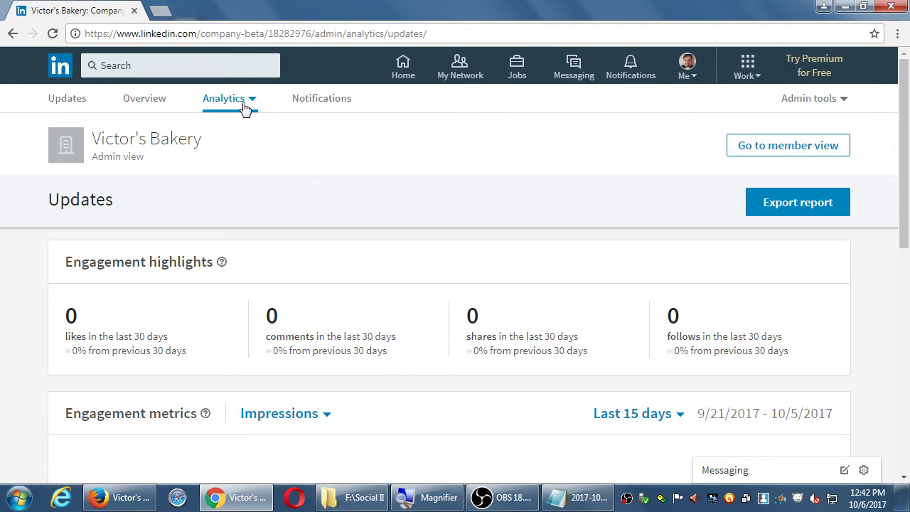
# Check the Followers analytics, return to Visitors, and open a new browser tab
pyautogui.click(239, 108)
pyautogui.click(211, 177)
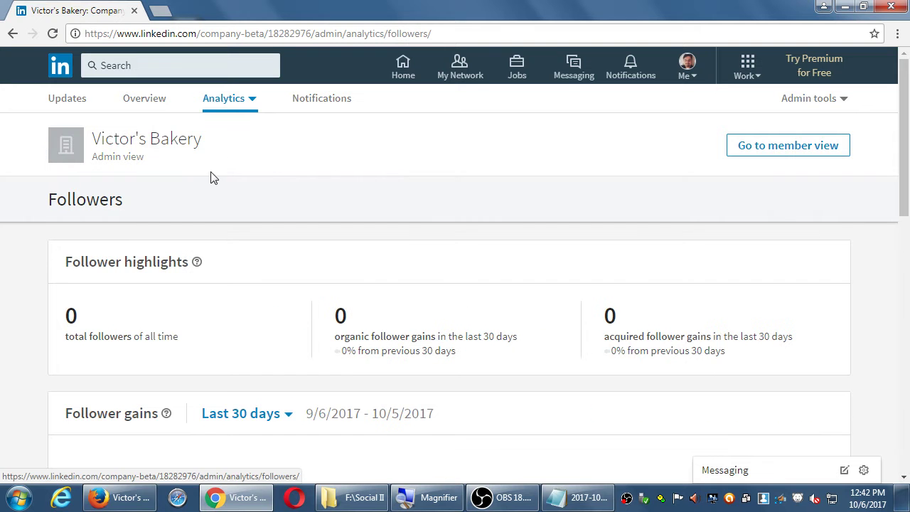
pyautogui.click(229, 112)
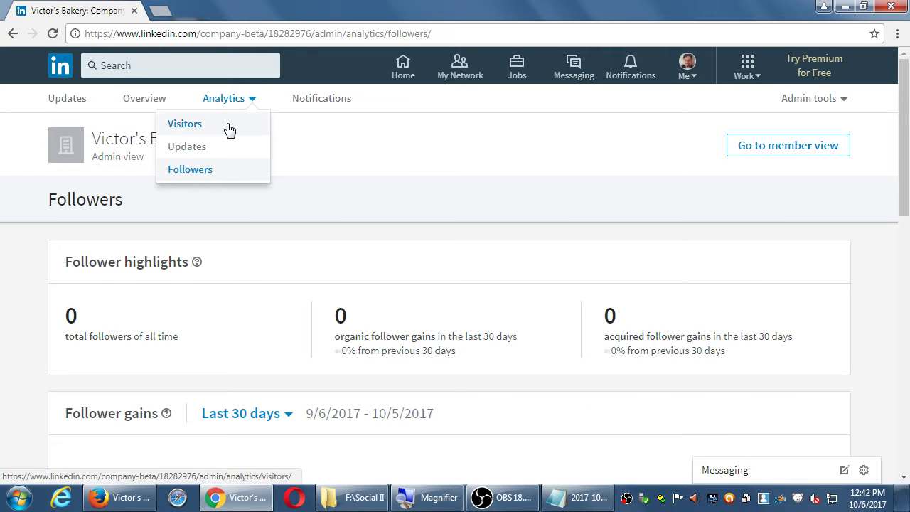
pyautogui.click(230, 130)
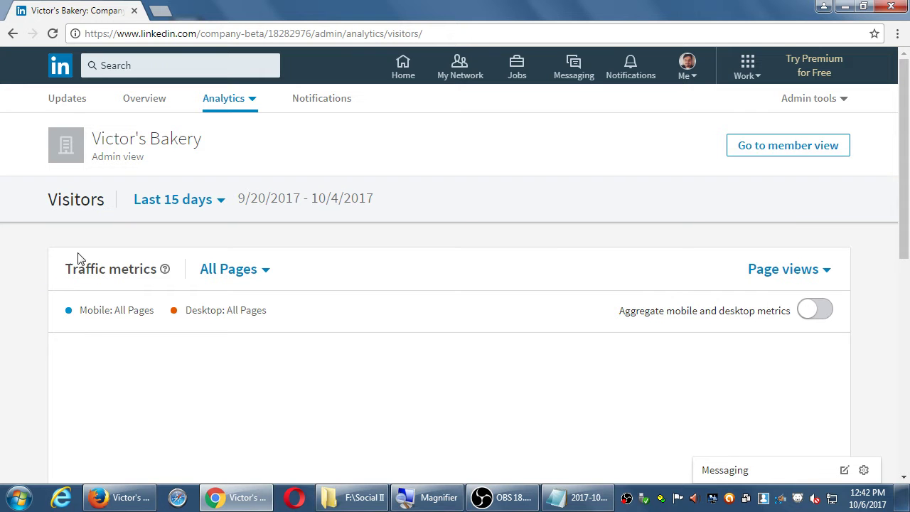
pyautogui.click(162, 9)
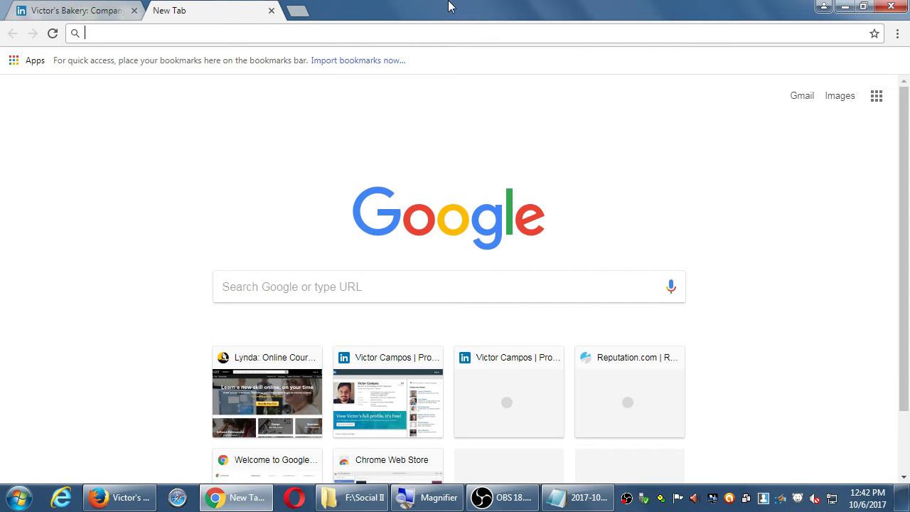
# Go to socialmediaexaminer.com in the new tab
pyautogui.write('social')
pyautogui.press('BackSpace')
pyautogui.write('e')
pyautogui.press('BackSpace')
pyautogui.write('mediaexaminer.com')
pyautogui.press('Return')
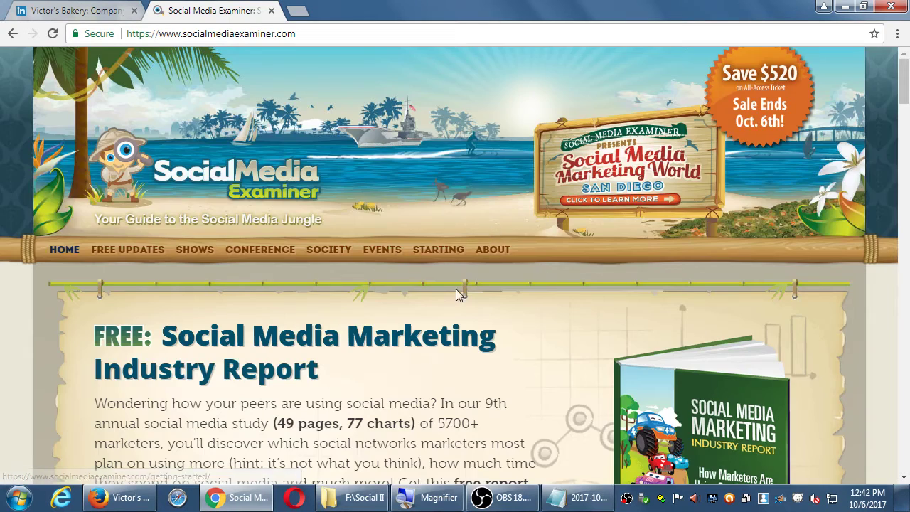
# Scroll down the homepage and close the free report popup
pyautogui.scroll(-4, 554, 280)
pyautogui.scroll(-2, 554, 280)
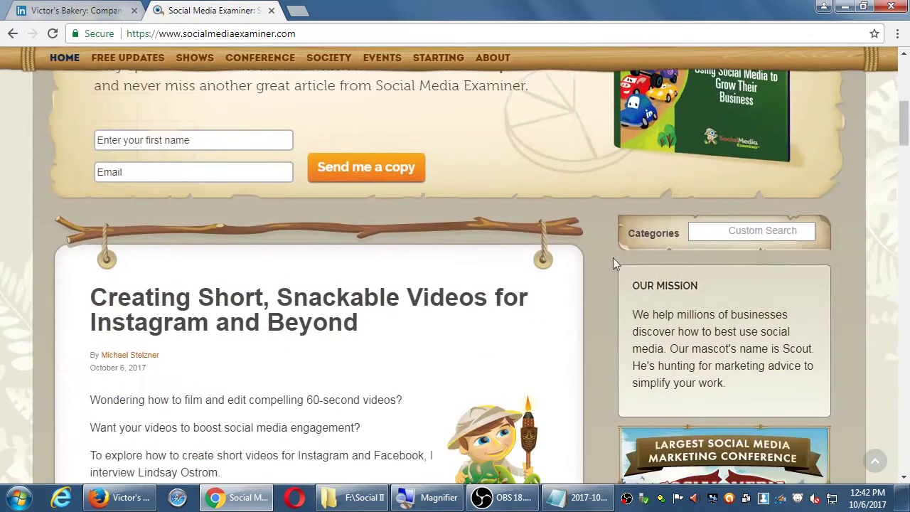
pyautogui.click(732, 232)
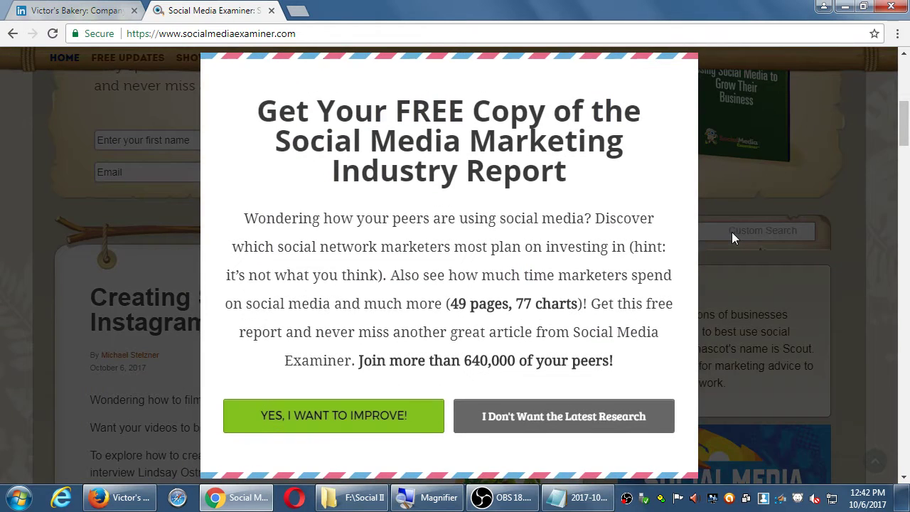
pyautogui.click(731, 232)
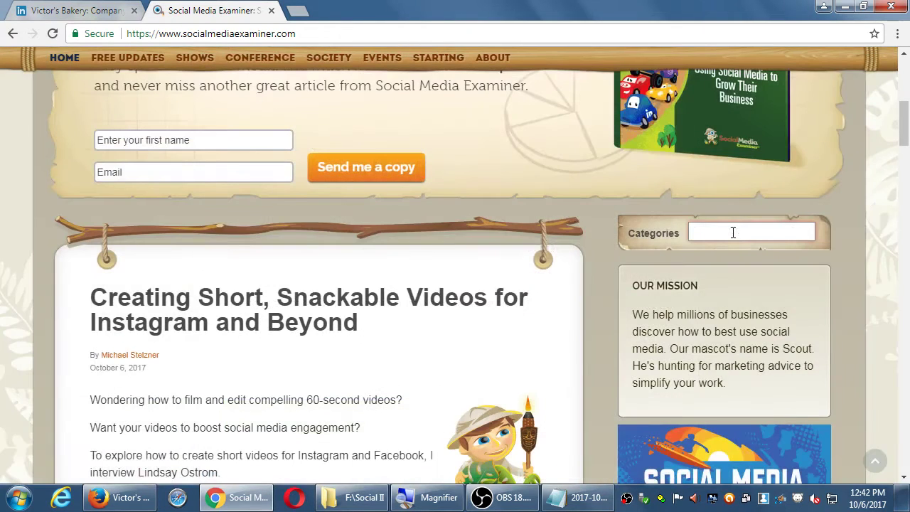
# Search the Social Media Examiner site for 'linkedin' and scroll through the results
pyautogui.write('linkedin')
pyautogui.press('Return')
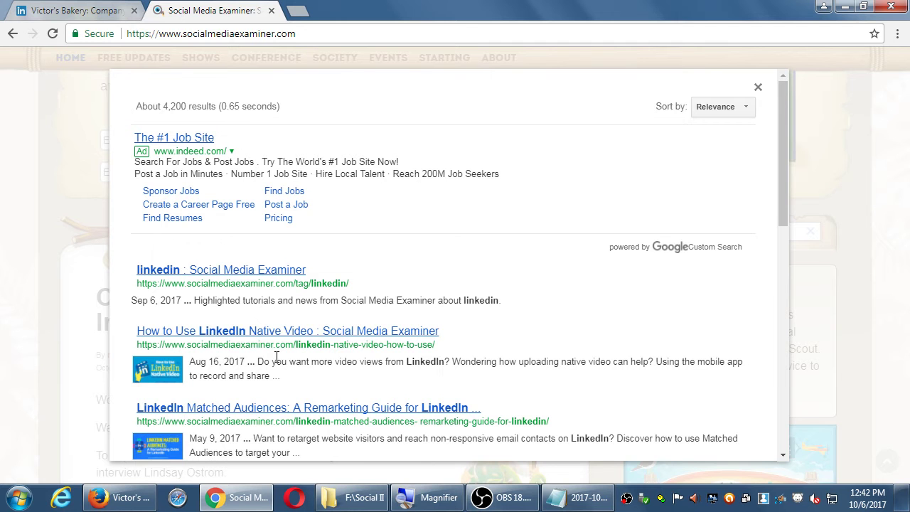
pyautogui.scroll(-1, 284, 346)
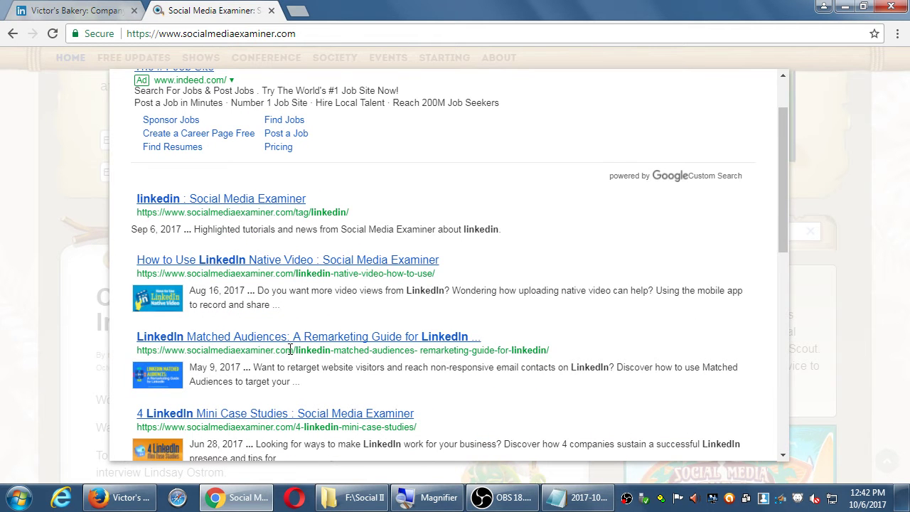
pyautogui.scroll(-1, 290, 349)
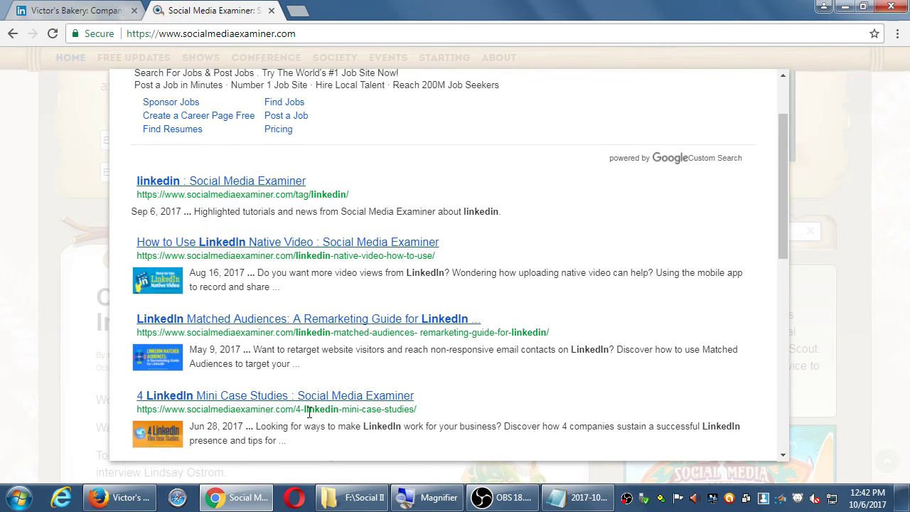
pyautogui.scroll(-1, 309, 412)
# Open '4 LinkedIn Mini Case Studies' in a new background tab
pyautogui.middleClick(272, 313)
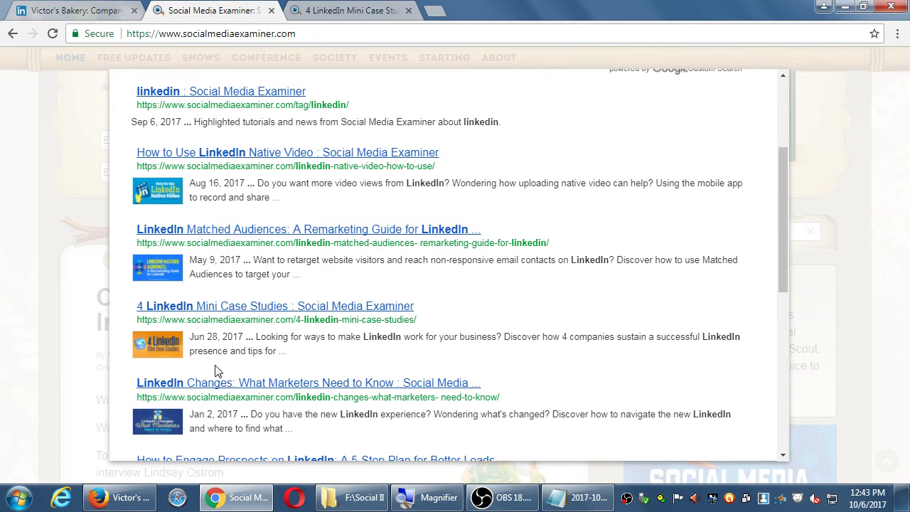
pyautogui.press('super+plus')
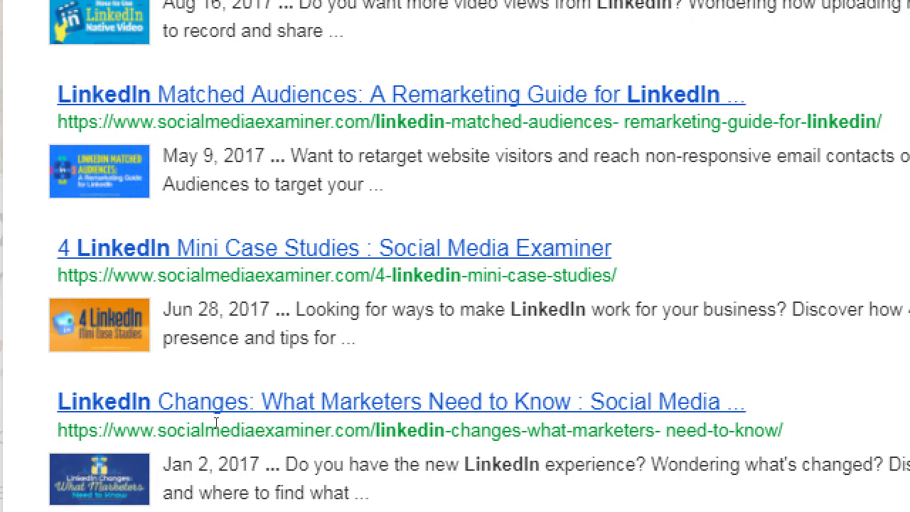
pyautogui.press('super+minus')
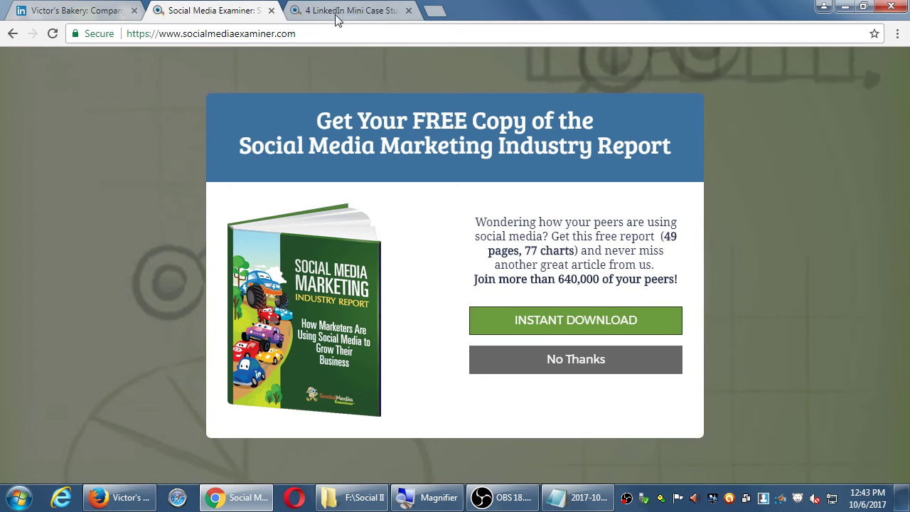
# Switch to the case studies tab, dismiss the free report pop-up, and start reading
pyautogui.click(341, 10)
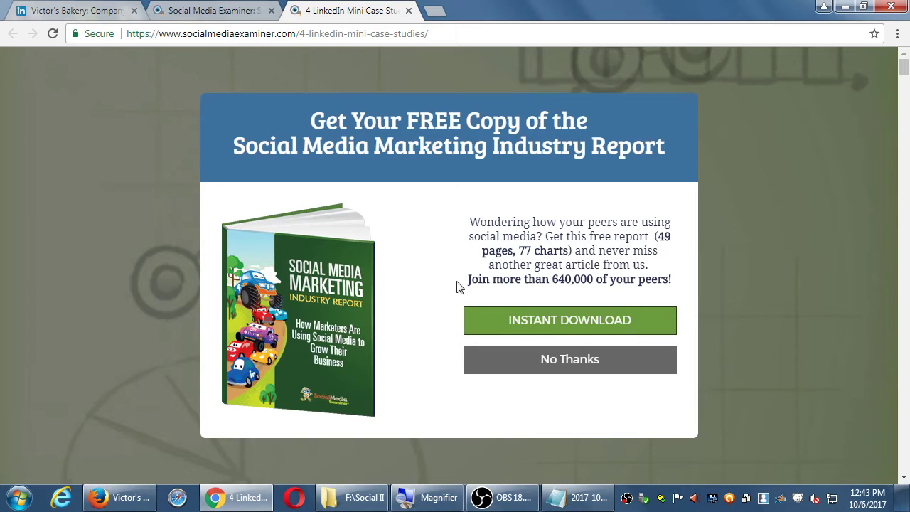
pyautogui.click(80, 204)
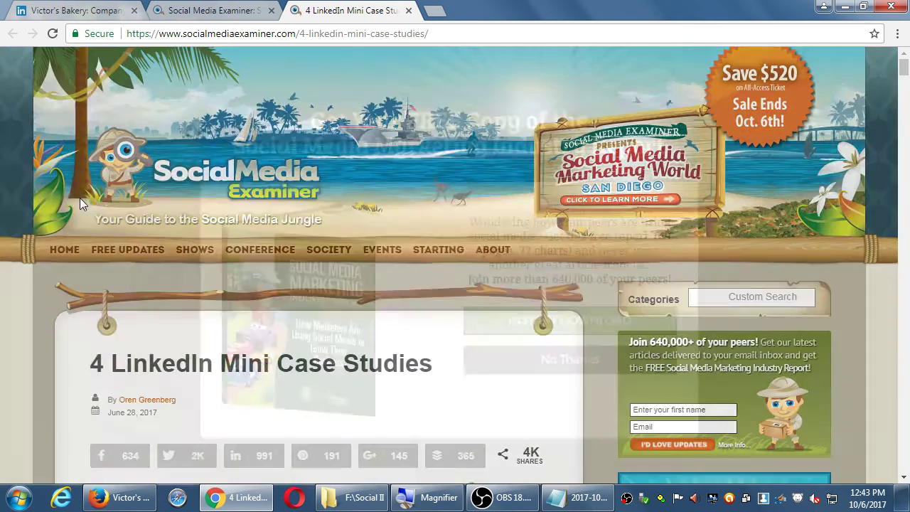
pyautogui.scroll(-7, 61, 315)
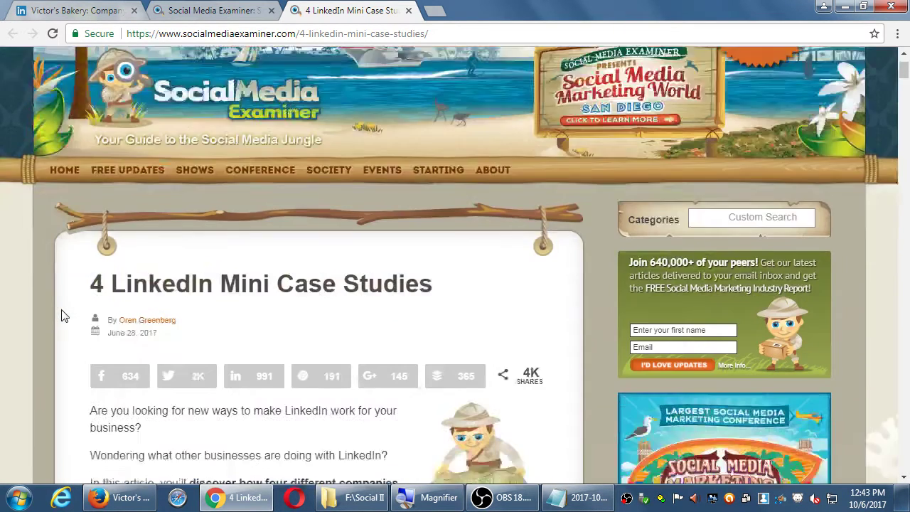
pyautogui.scroll(-2, 61, 315)
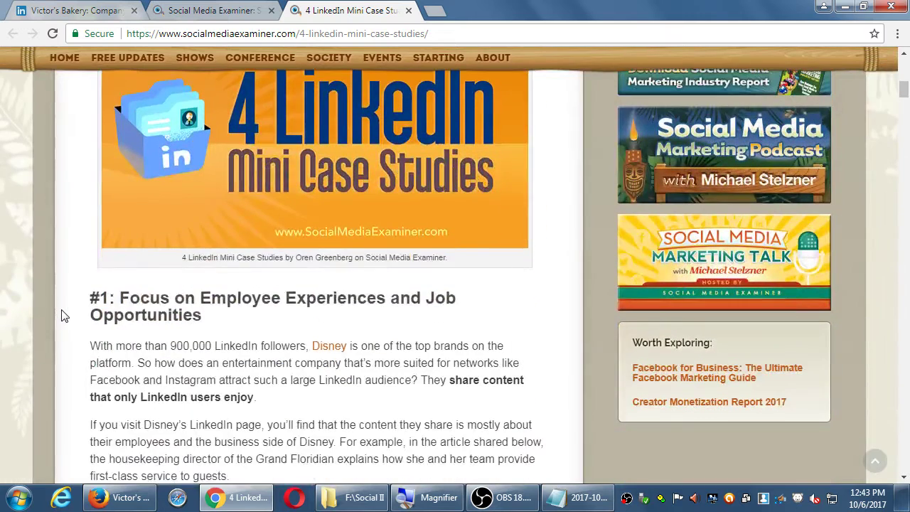
pyautogui.scroll(-4, 61, 315)
pyautogui.scroll(-2, 61, 315)
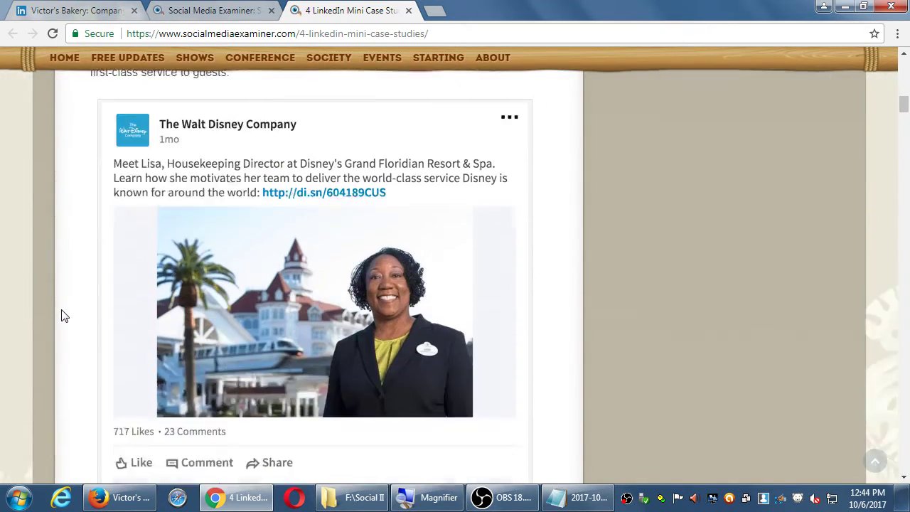
pyautogui.scroll(-7, 61, 315)
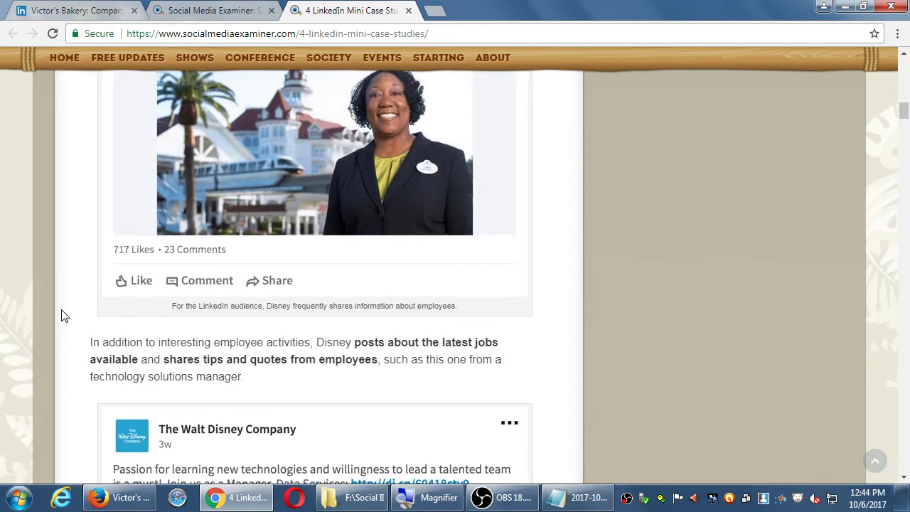
pyautogui.scroll(-9, 61, 315)
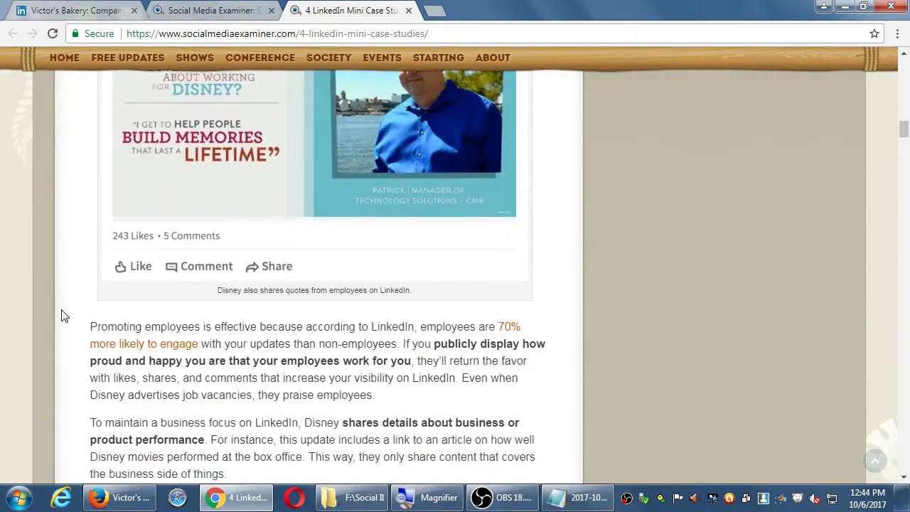
pyautogui.scroll(-5, 61, 315)
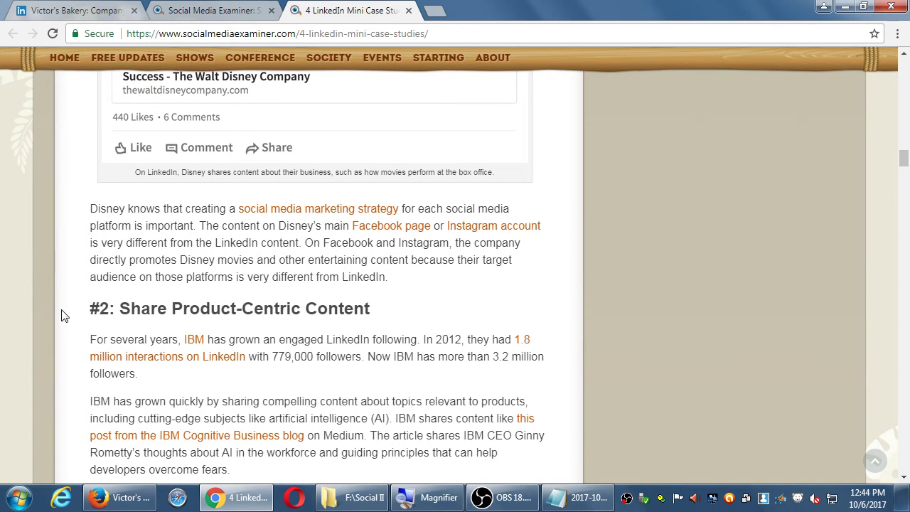
pyautogui.scroll(-5, 61, 315)
pyautogui.scroll(-8, 61, 315)
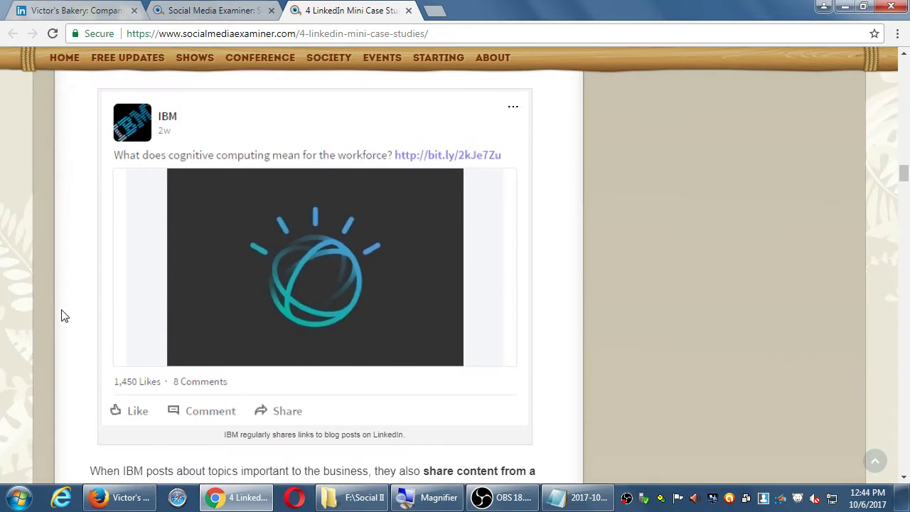
pyautogui.scroll(-4, 61, 315)
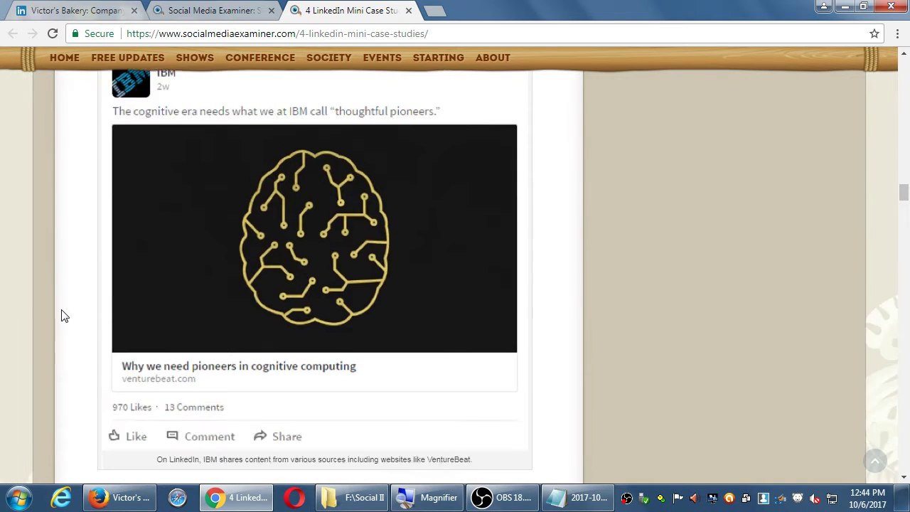
pyautogui.scroll(4, 61, 315)
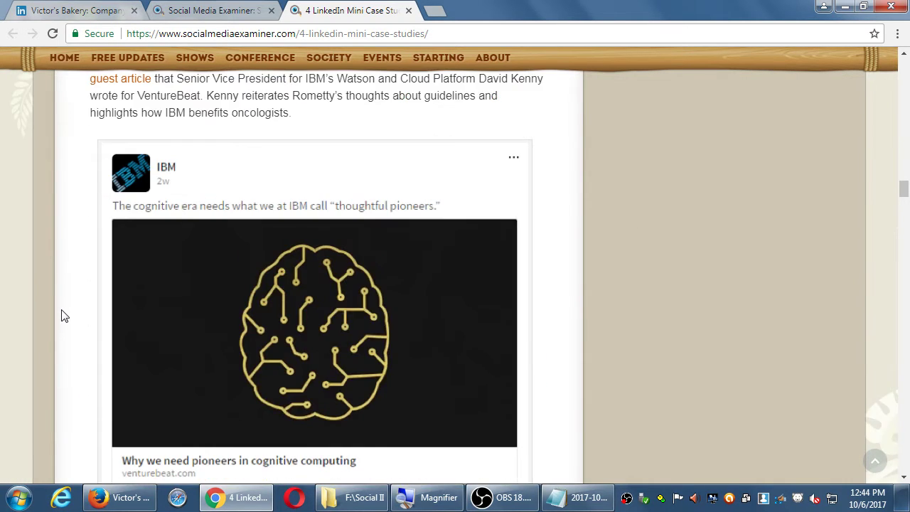
pyautogui.scroll(-16, 61, 315)
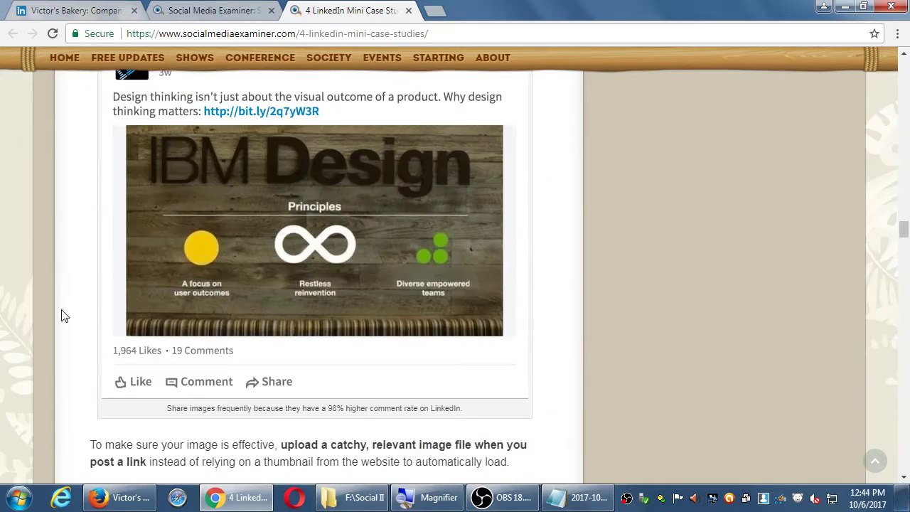
pyautogui.scroll(-4, 61, 314)
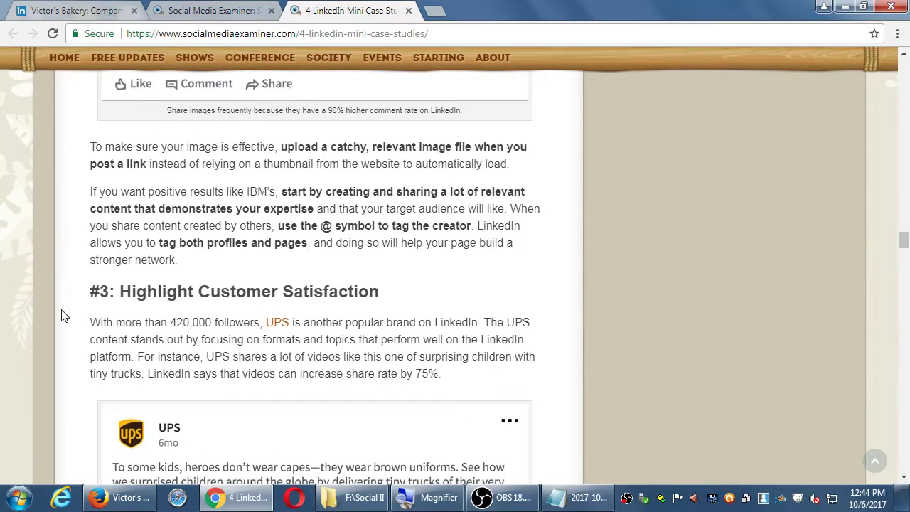
# Read the remaining case studies down to the tags, then return to the search tab
pyautogui.scroll(-2, 61, 315)
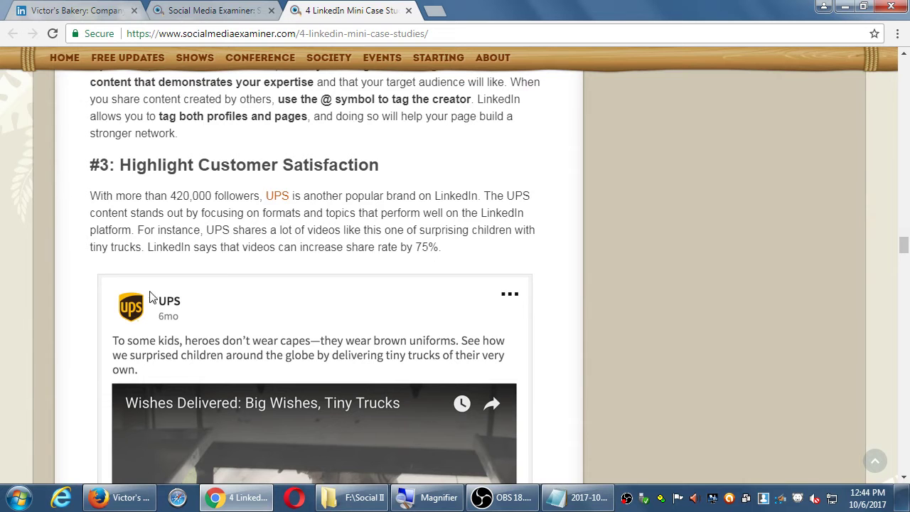
pyautogui.scroll(-3, 71, 324)
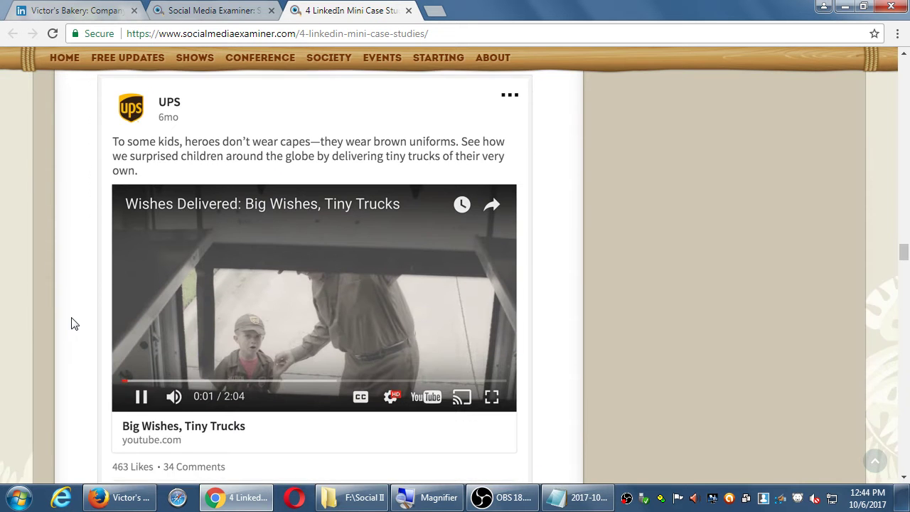
pyautogui.scroll(-1, 71, 324)
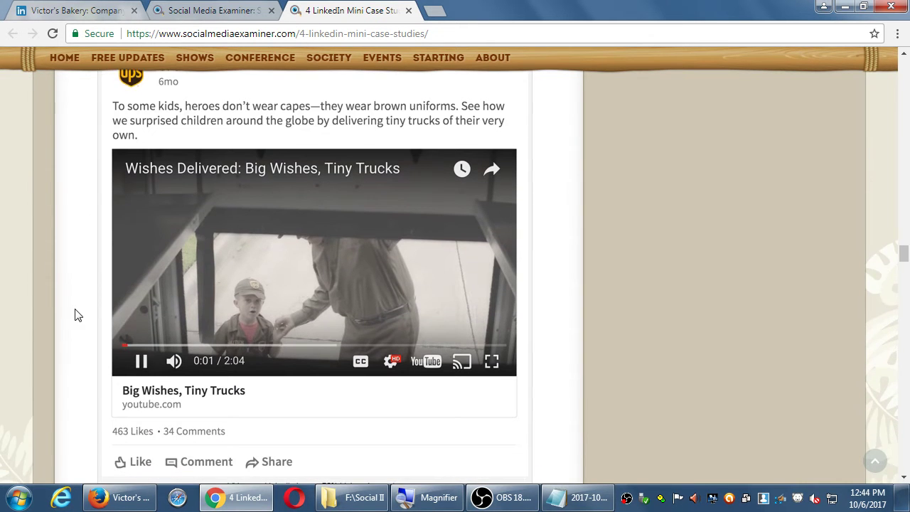
pyautogui.scroll(4, 79, 315)
pyautogui.scroll(-4, 78, 315)
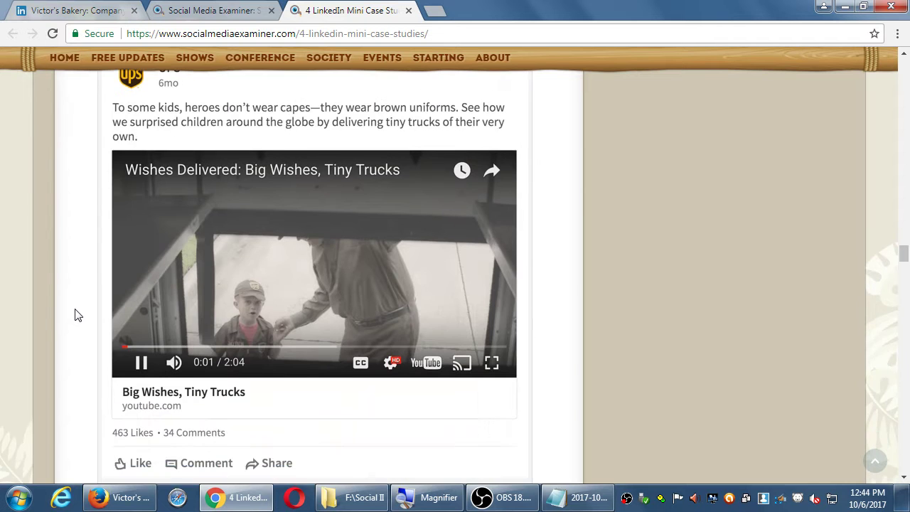
pyautogui.scroll(4, 78, 315)
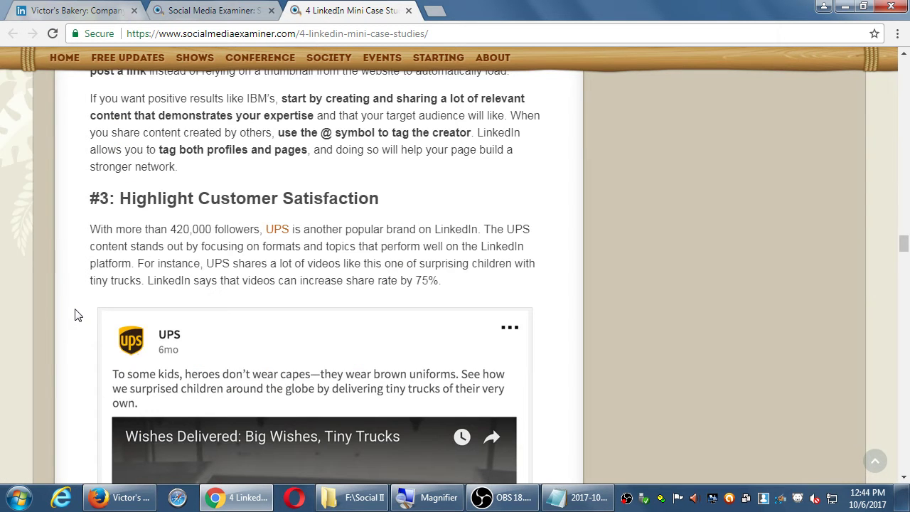
pyautogui.scroll(-10, 78, 315)
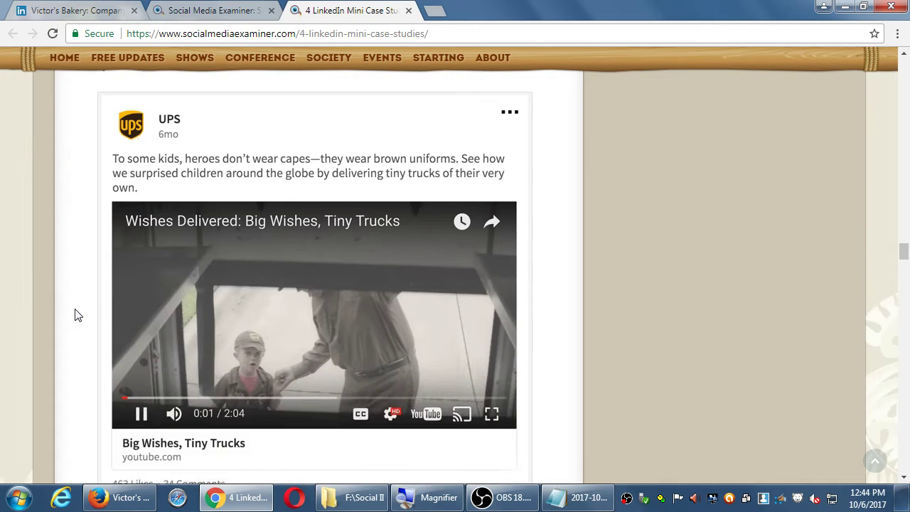
pyautogui.scroll(-8, 79, 314)
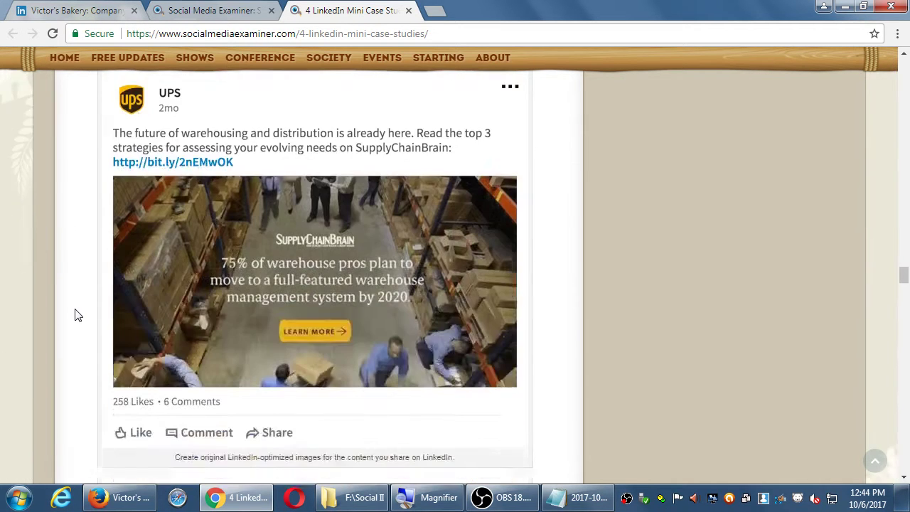
pyautogui.scroll(5, 78, 315)
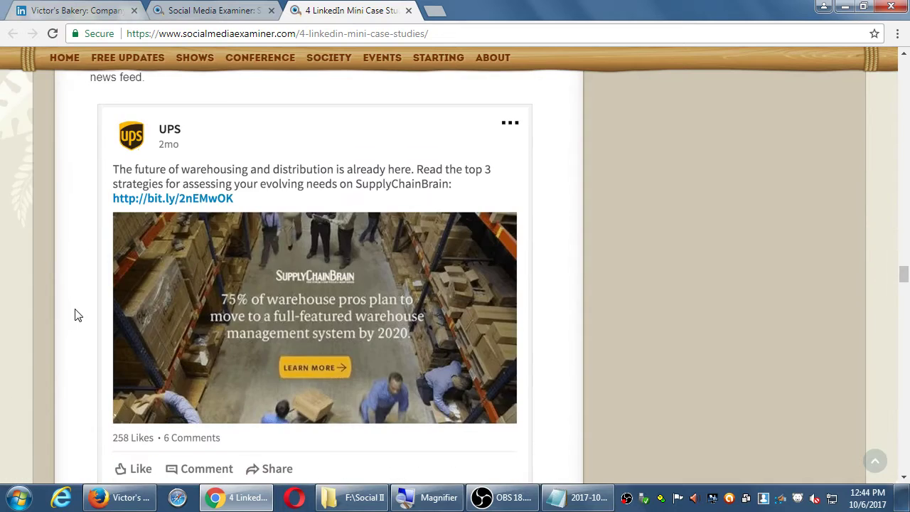
pyautogui.scroll(-5, 78, 315)
pyautogui.scroll(-7, 78, 315)
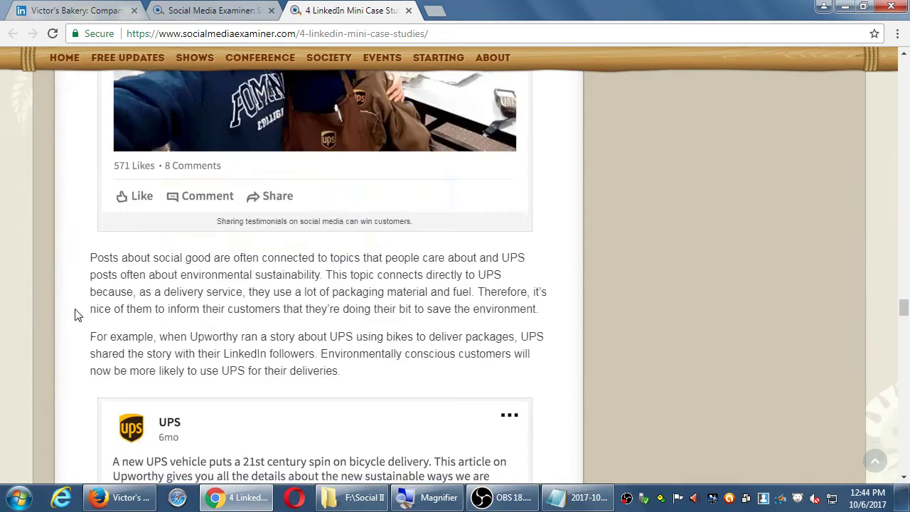
pyautogui.scroll(5, 78, 315)
pyautogui.scroll(-8, 78, 315)
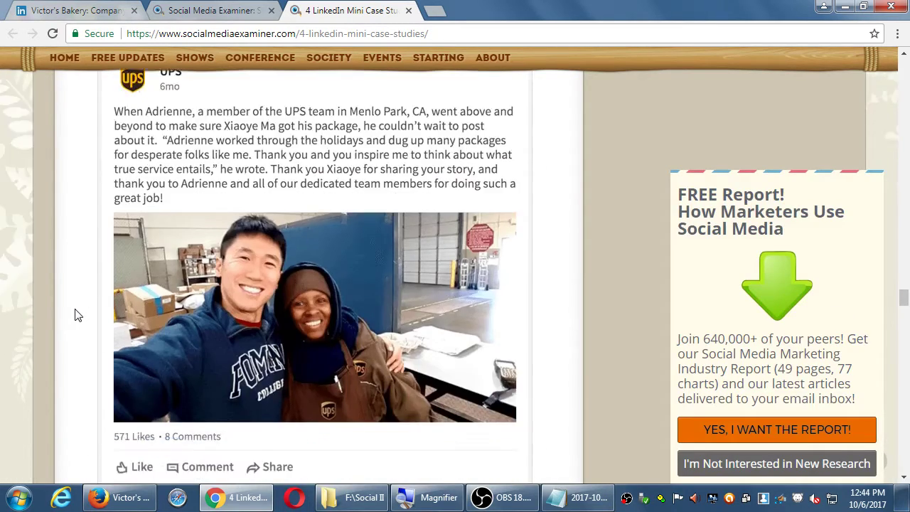
pyautogui.scroll(-15, 78, 315)
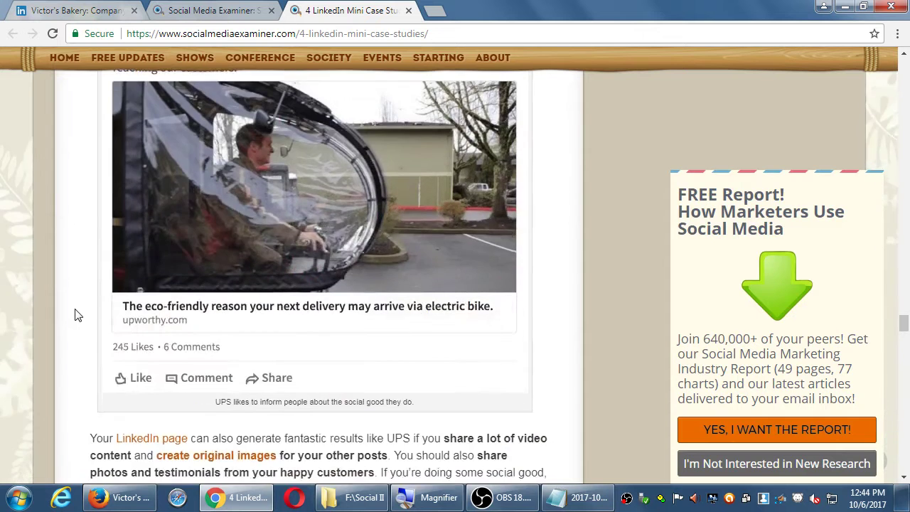
pyautogui.scroll(6, 78, 315)
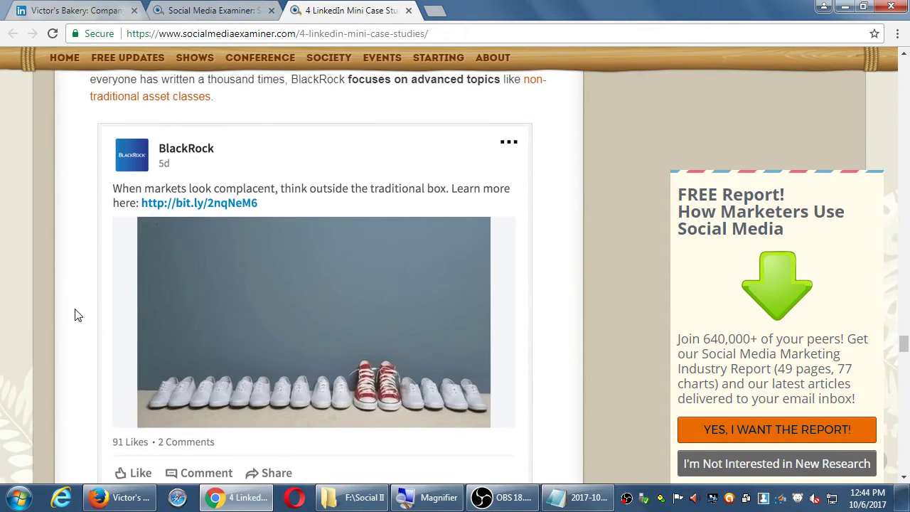
pyautogui.scroll(-15, 78, 315)
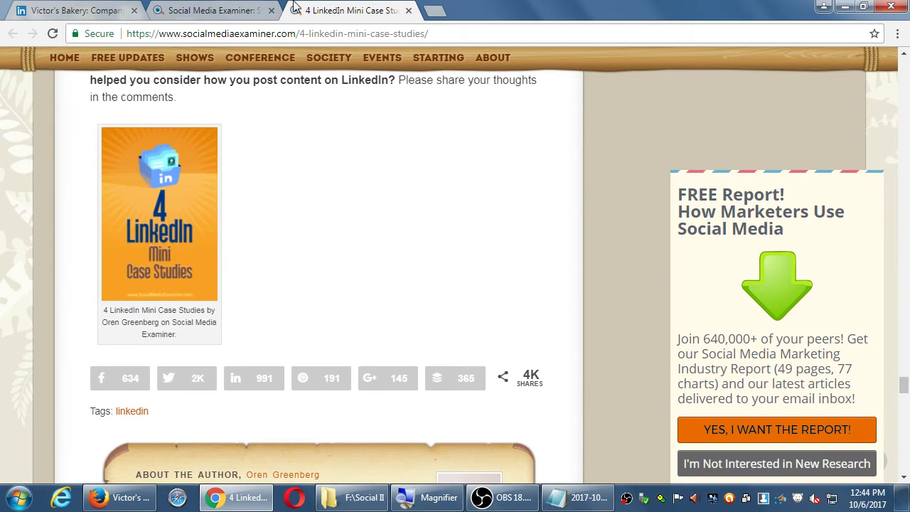
pyautogui.click(186, 14)
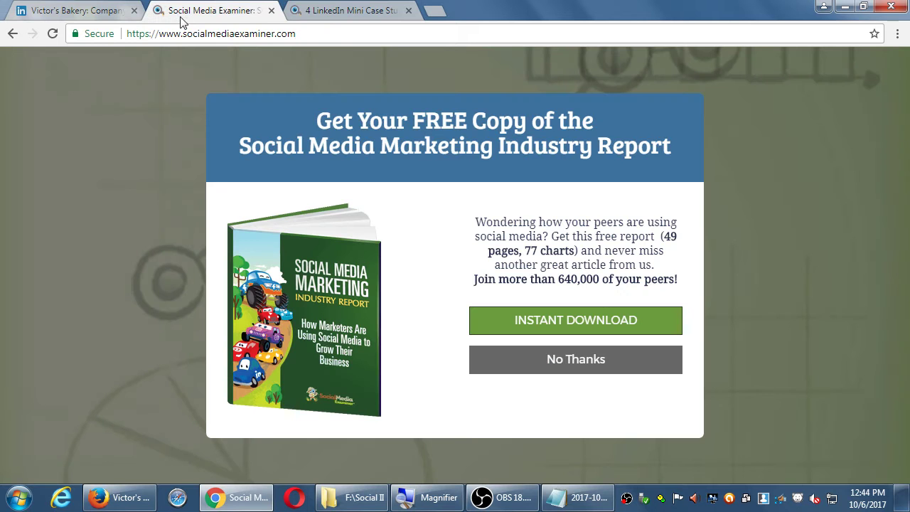
# Decline the free report offer with No Thanks and scroll the linkedin search results
pyautogui.click(814, 134)
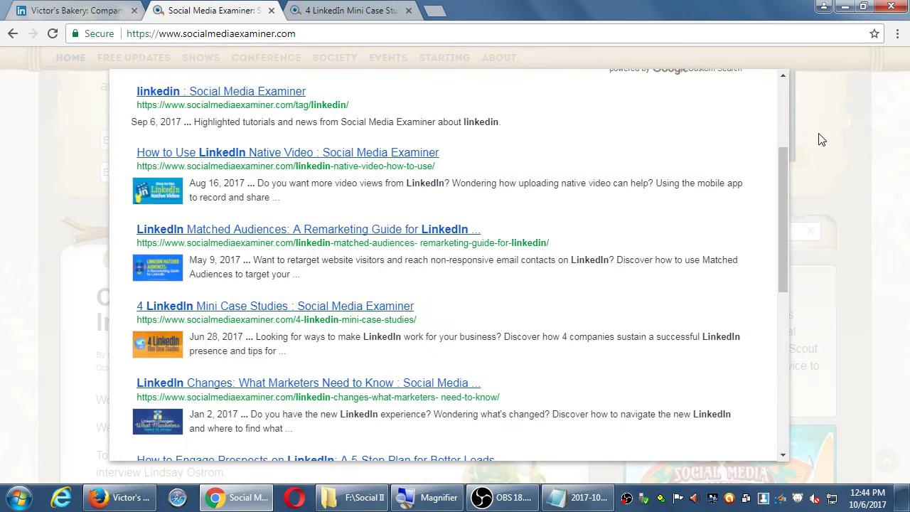
pyautogui.scroll(-2, 583, 253)
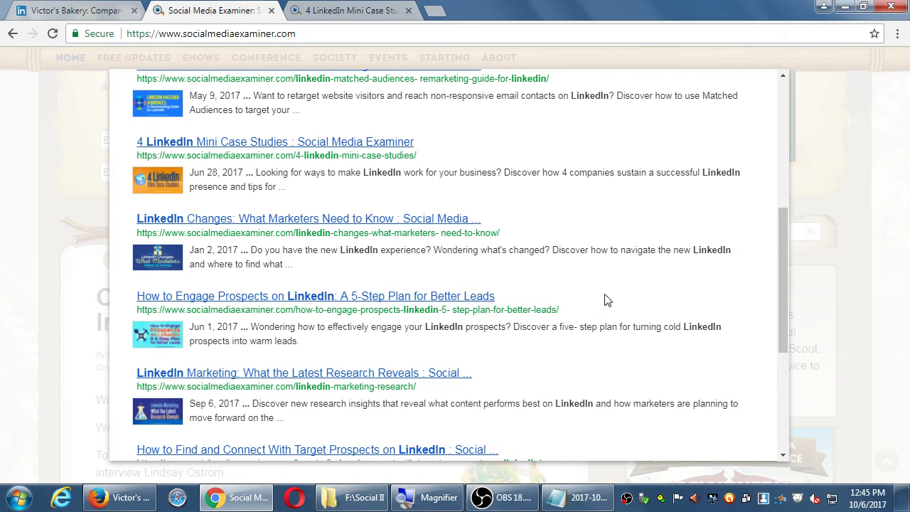
pyautogui.scroll(-1, 605, 300)
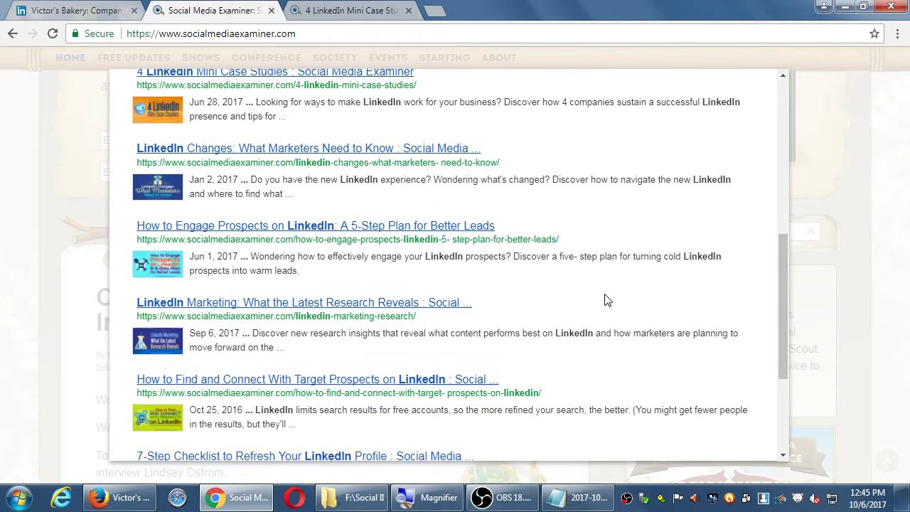
# Open the 'LinkedIn Marketing: What the Latest Research Reveals' search result
pyautogui.click(328, 305)
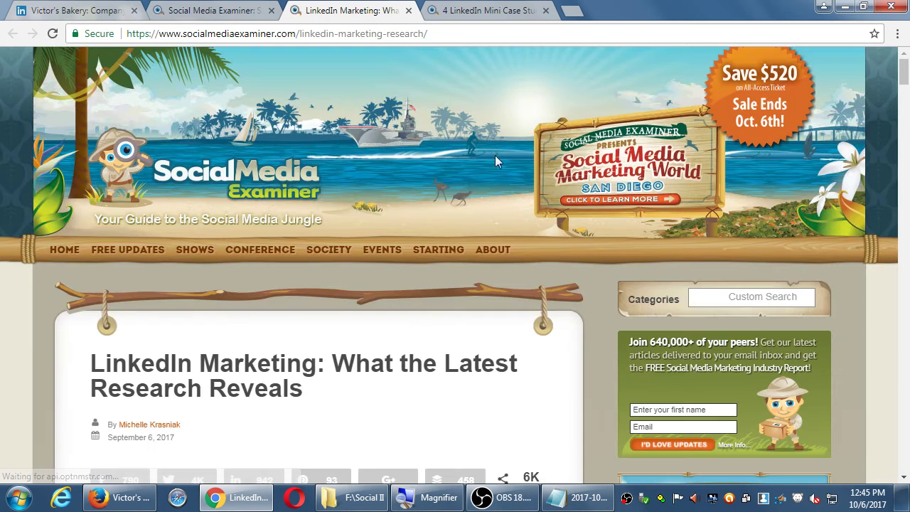
pyautogui.scroll(-5, 428, 313)
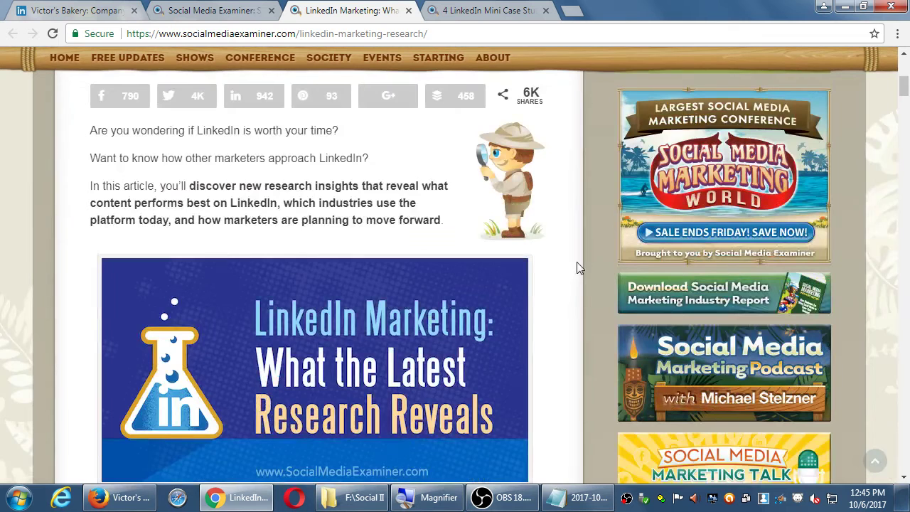
pyautogui.scroll(-4, 576, 261)
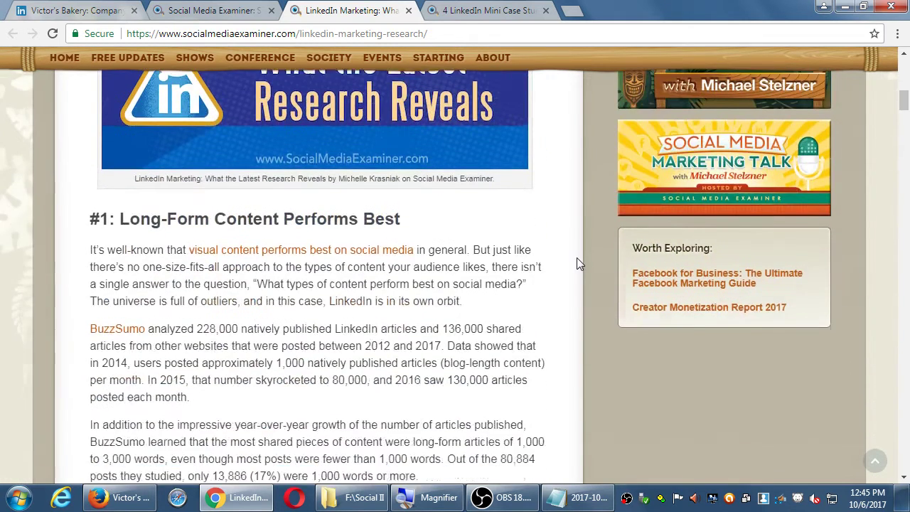
# Read the Long-Form Content section down to the BuzzSumo shares table
pyautogui.moveTo(175, 217); pyautogui.dragTo(429, 212)
pyautogui.click(448, 232)
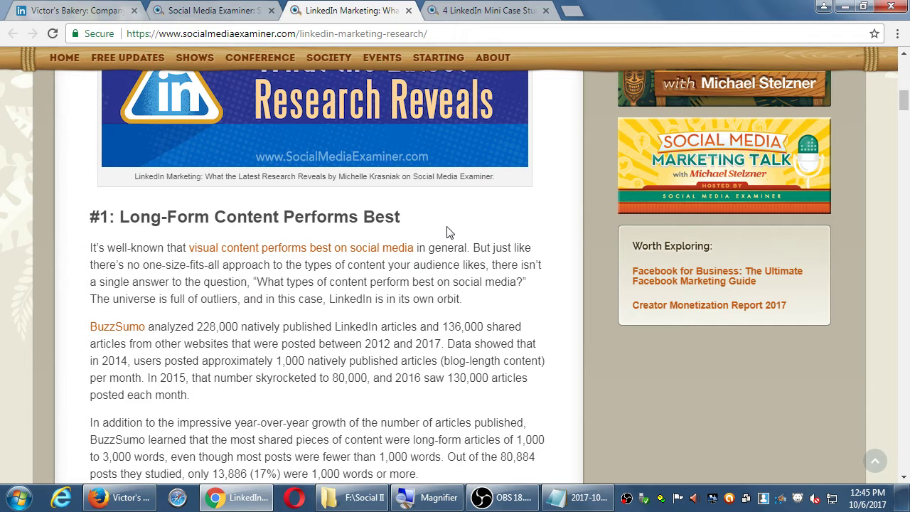
pyautogui.scroll(2, 448, 233)
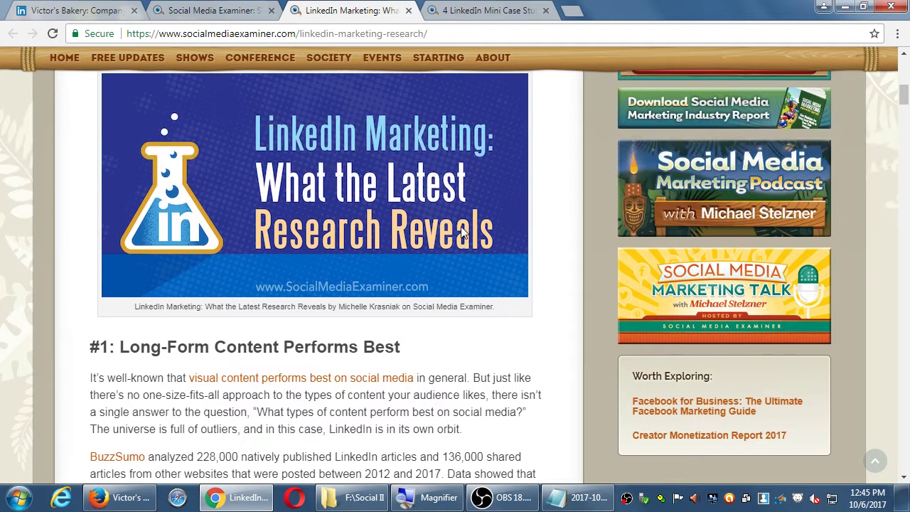
pyautogui.scroll(-2, 462, 233)
pyautogui.moveTo(151, 201); pyautogui.dragTo(310, 202)
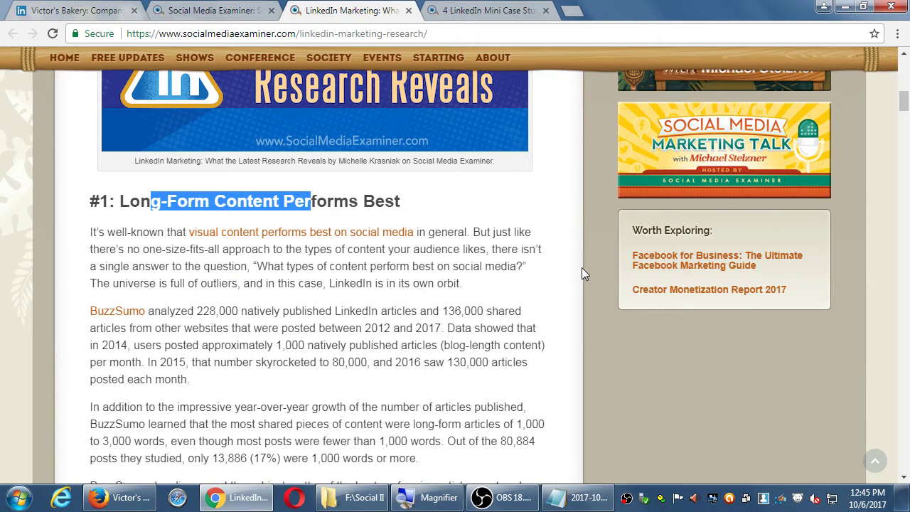
pyautogui.scroll(-1, 582, 268)
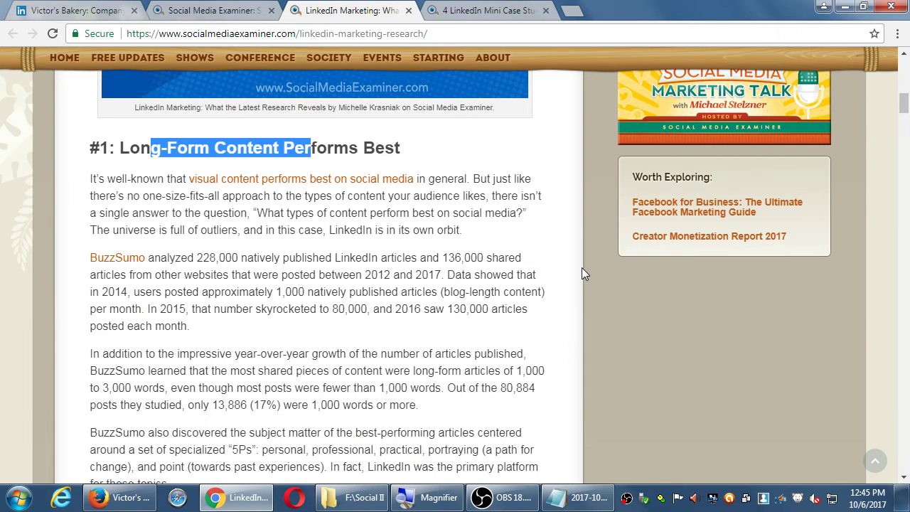
pyautogui.scroll(-1, 581, 267)
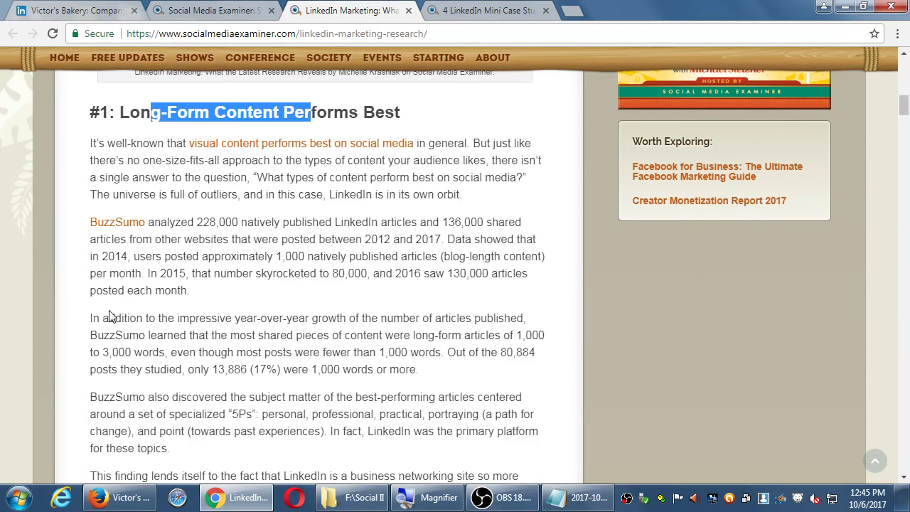
pyautogui.scroll(-4, 110, 317)
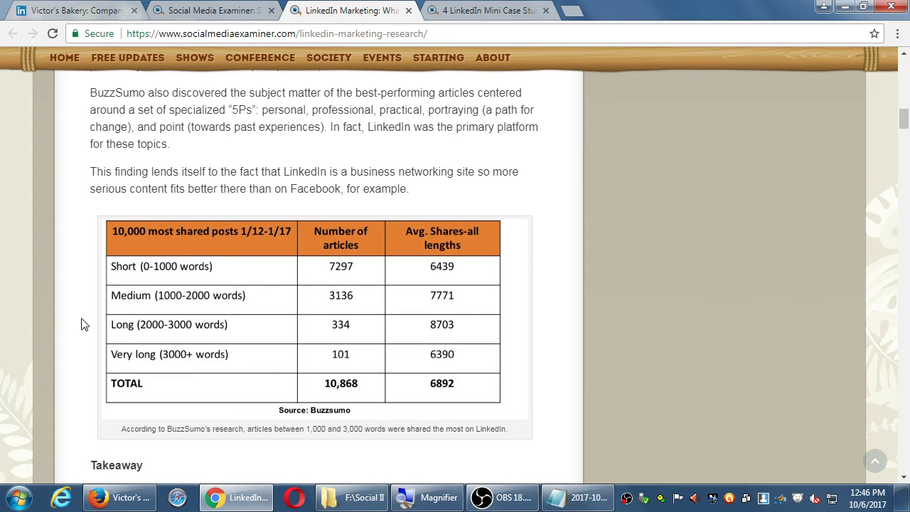
# Read section #2 on LinkedIn talent solutions and its charts
pyautogui.scroll(-5, 81, 324)
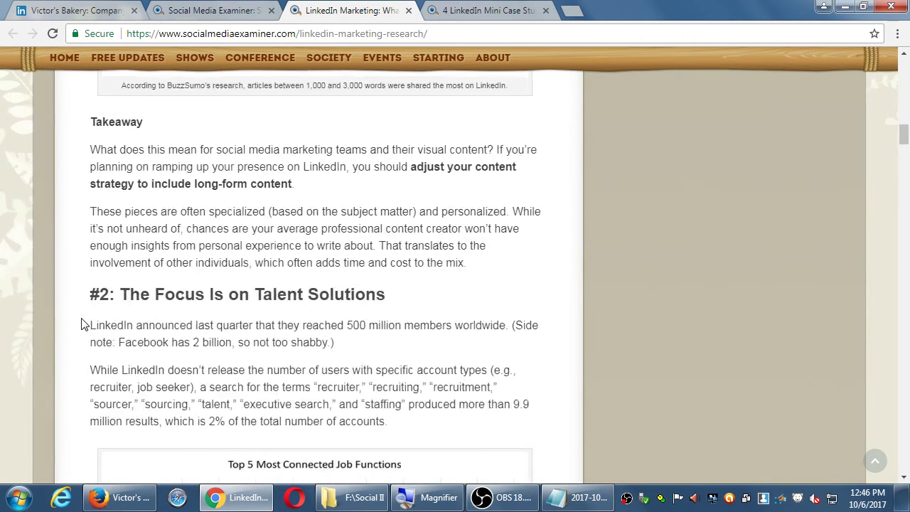
pyautogui.scroll(-7, 81, 324)
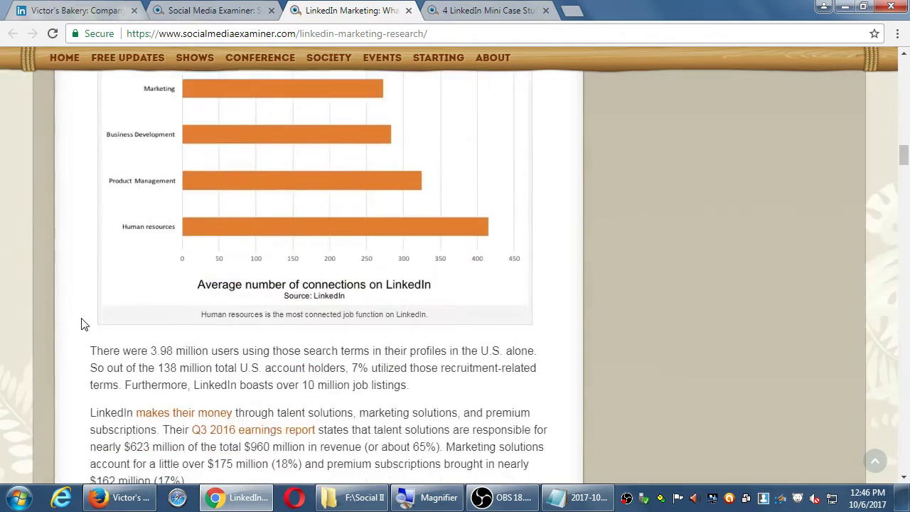
pyautogui.scroll(-16, 81, 324)
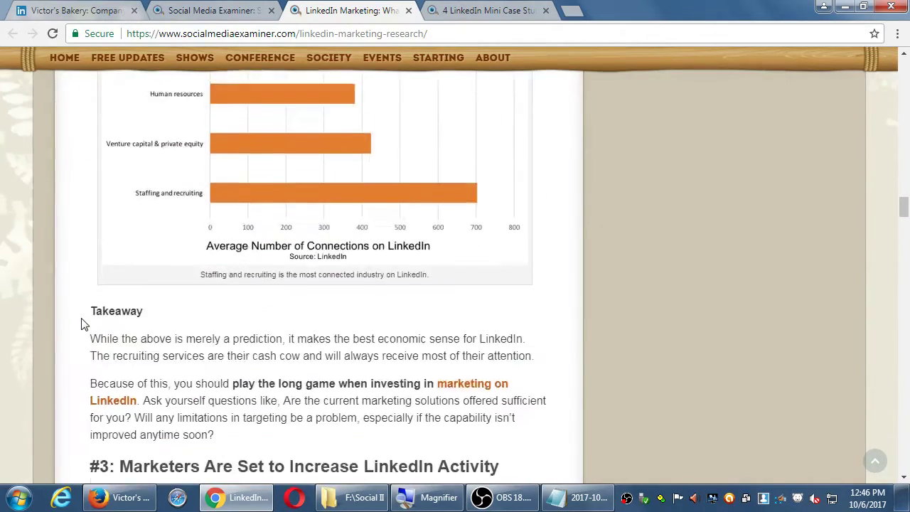
pyautogui.scroll(3, 81, 325)
pyautogui.scroll(-5, 81, 324)
pyautogui.scroll(1, 81, 324)
pyautogui.scroll(2, 81, 324)
pyautogui.scroll(-4, 81, 324)
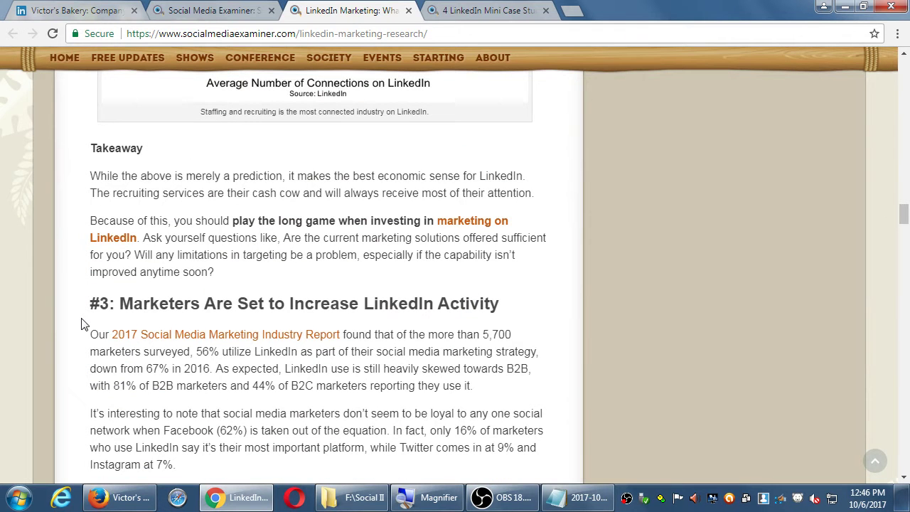
pyautogui.scroll(-1, 81, 324)
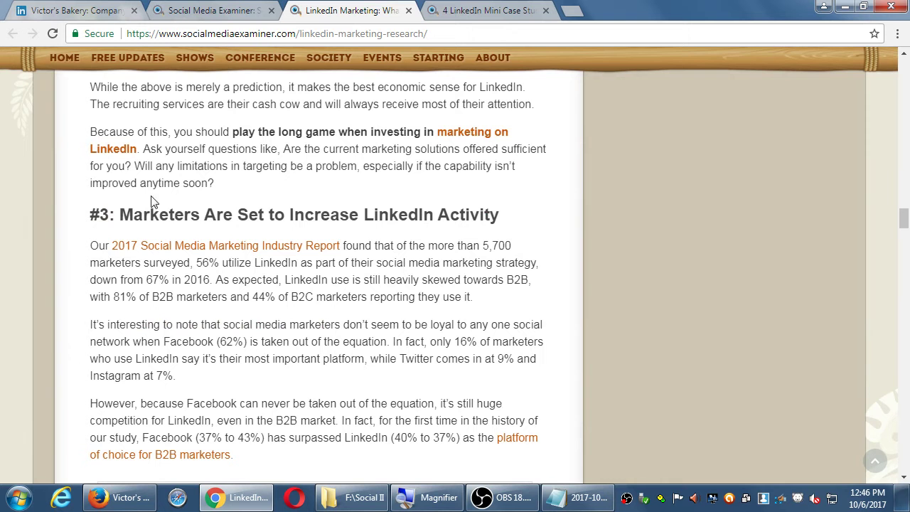
# Read section #3 on rising marketer activity down to the 63% interest-in-learning chart
pyautogui.moveTo(168, 217); pyautogui.dragTo(311, 220)
pyautogui.click(370, 218)
pyautogui.scroll(-4, 369, 217)
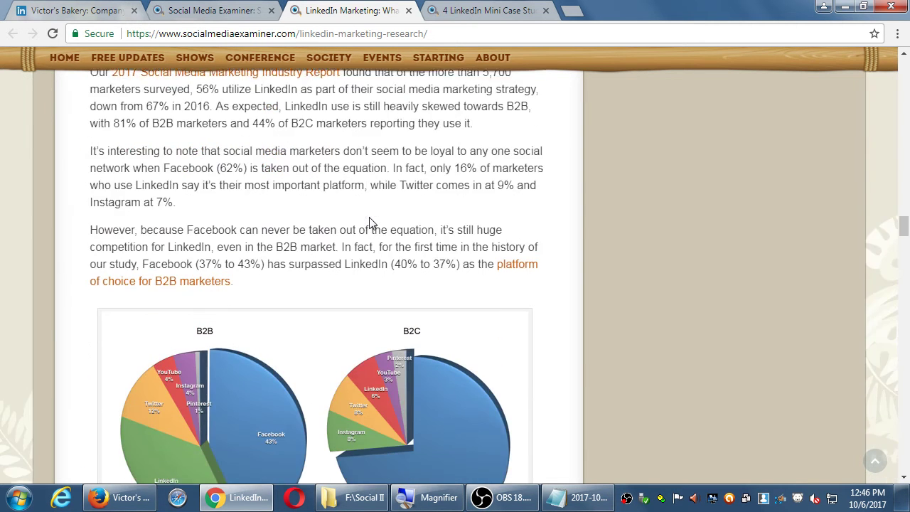
pyautogui.scroll(-6, 369, 217)
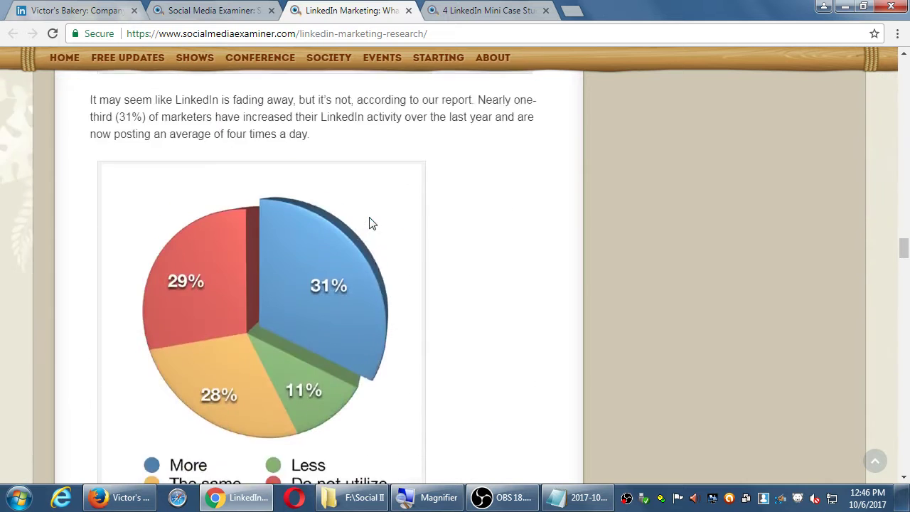
pyautogui.scroll(5, 369, 216)
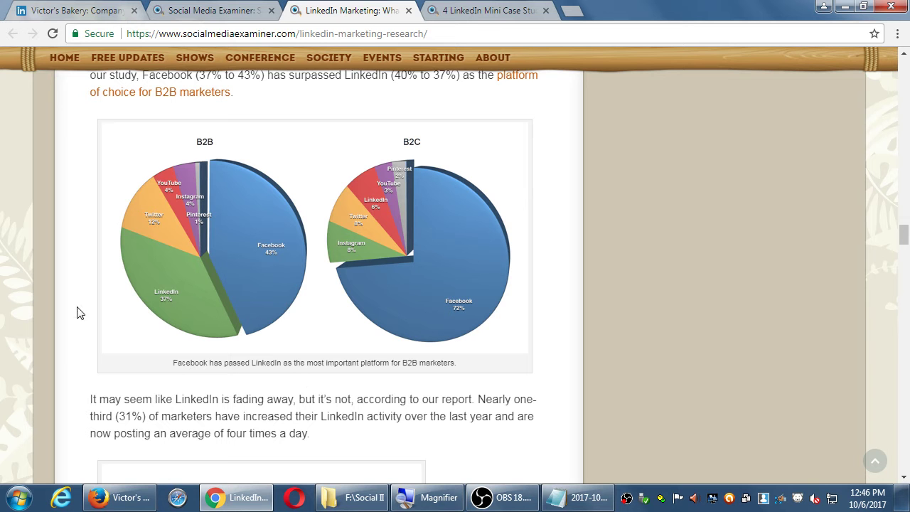
pyautogui.scroll(-4, 78, 278)
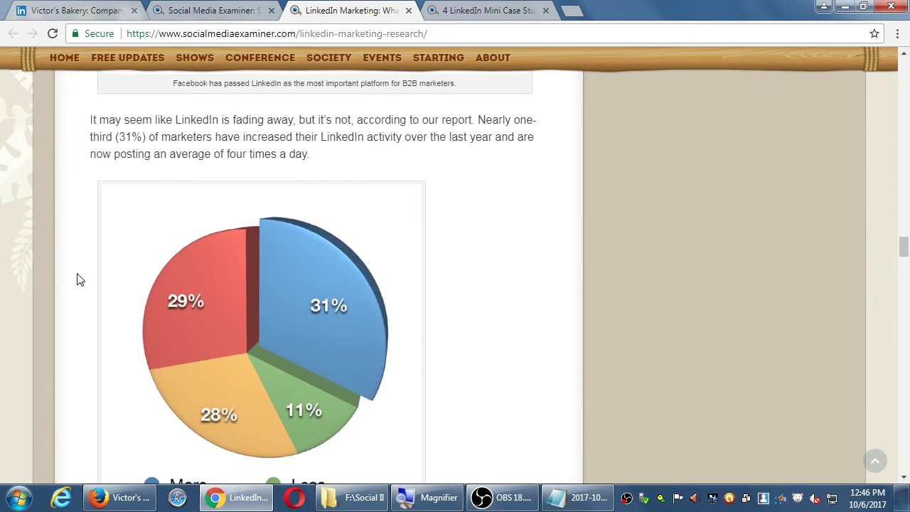
pyautogui.scroll(-8, 80, 279)
pyautogui.scroll(-8, 80, 279)
pyautogui.scroll(2, 80, 280)
pyautogui.scroll(2, 80, 279)
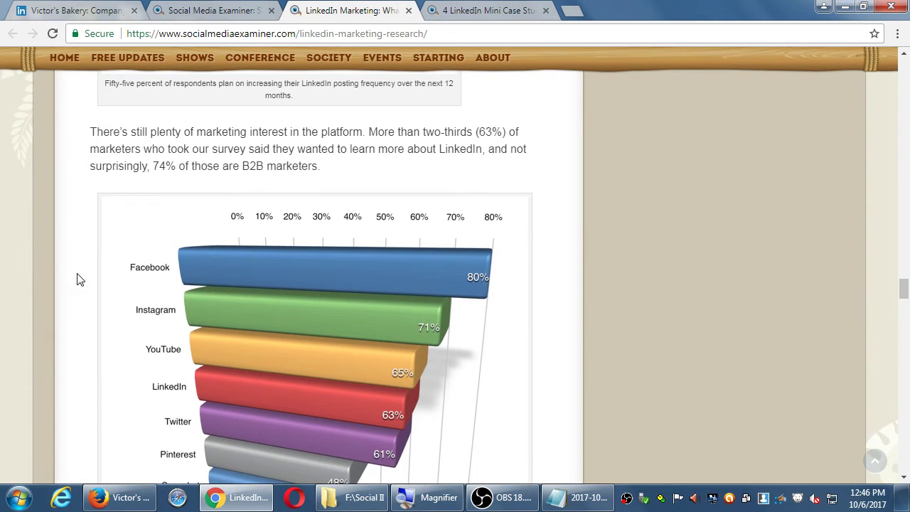
pyautogui.scroll(-2, 79, 280)
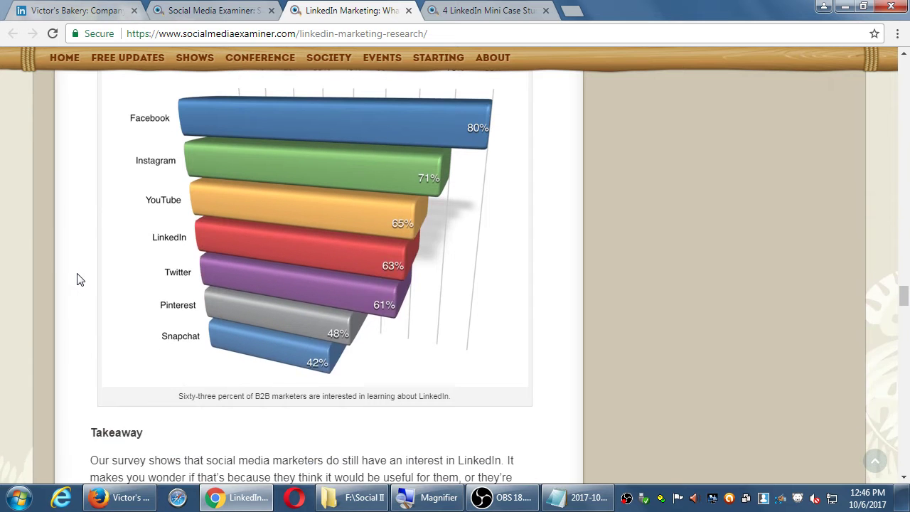
pyautogui.scroll(1, 79, 279)
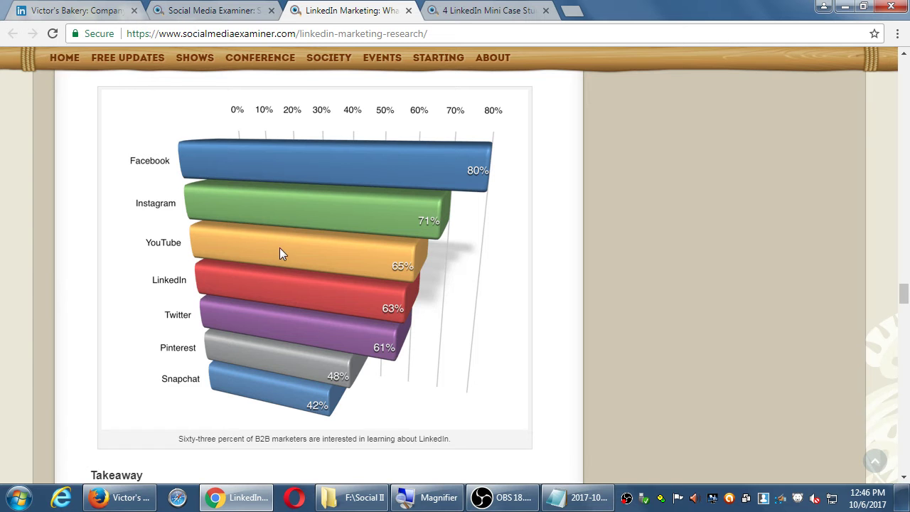
pyautogui.scroll(2, 280, 256)
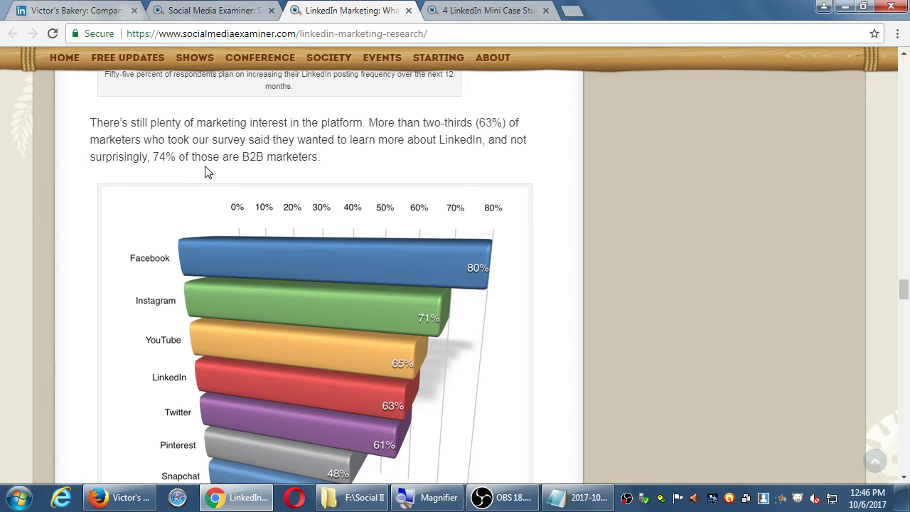
# Read past the Takeaway and newsletter signup into the 15 reader comments, then switch tabs
pyautogui.scroll(-2, 204, 172)
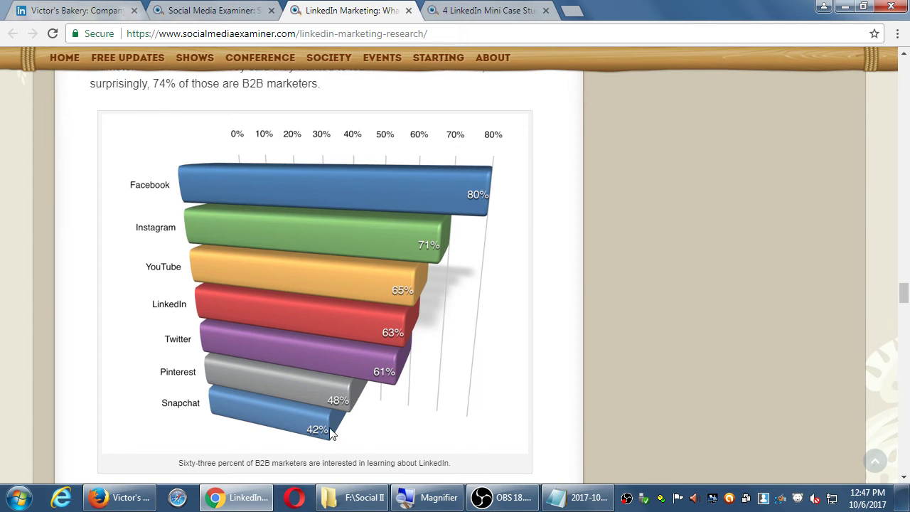
pyautogui.scroll(-7, 359, 400)
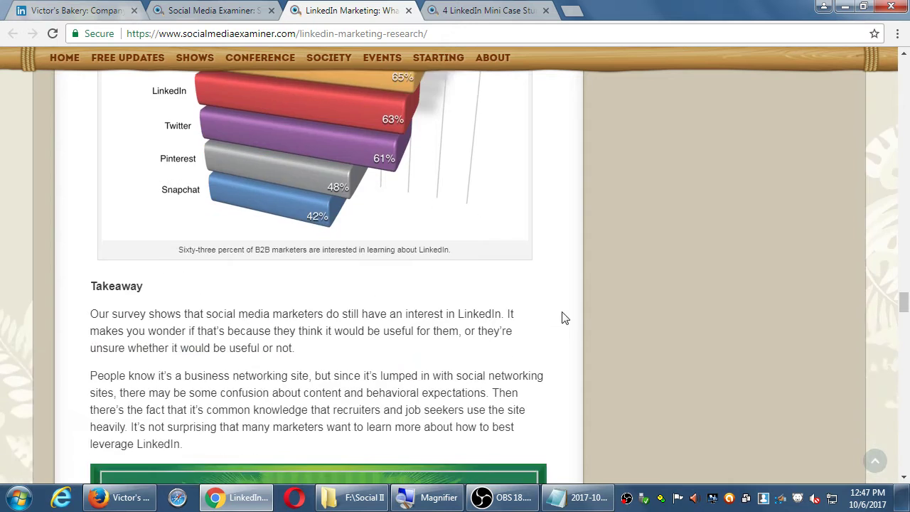
pyautogui.scroll(-7, 577, 335)
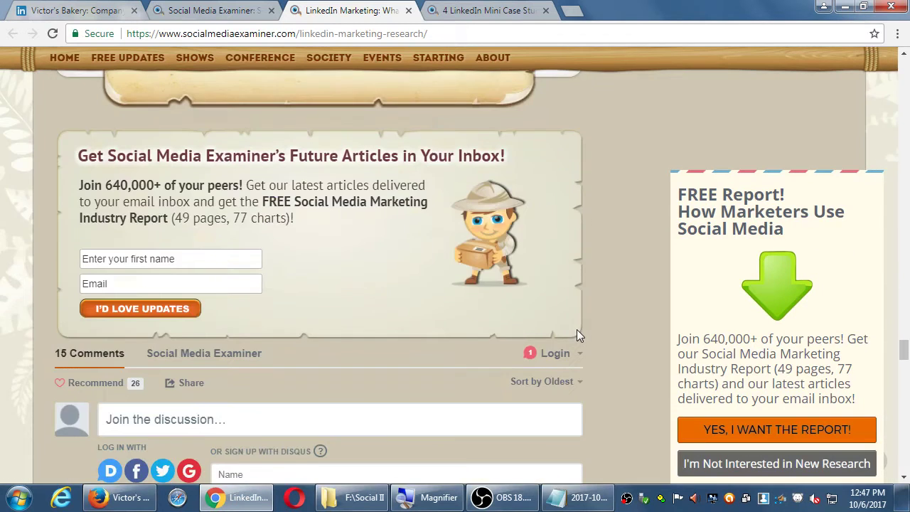
pyautogui.scroll(-2, 576, 329)
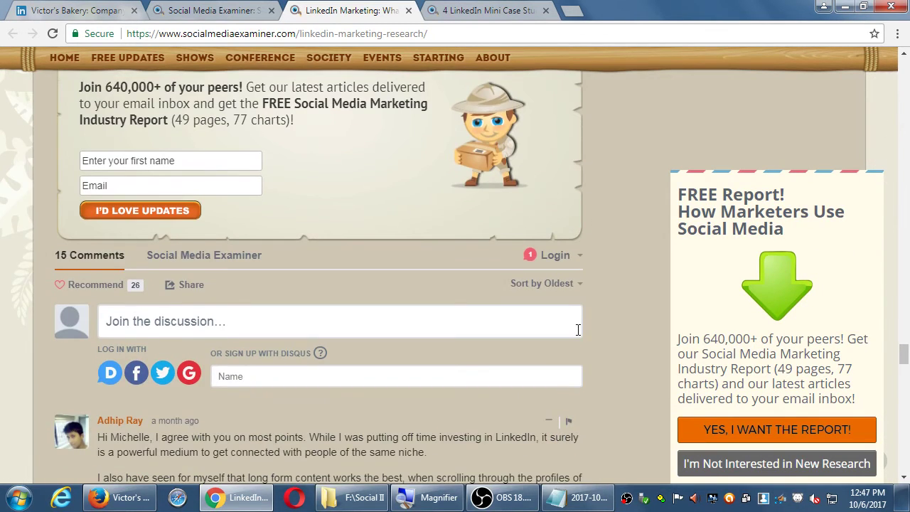
pyautogui.scroll(-2, 577, 329)
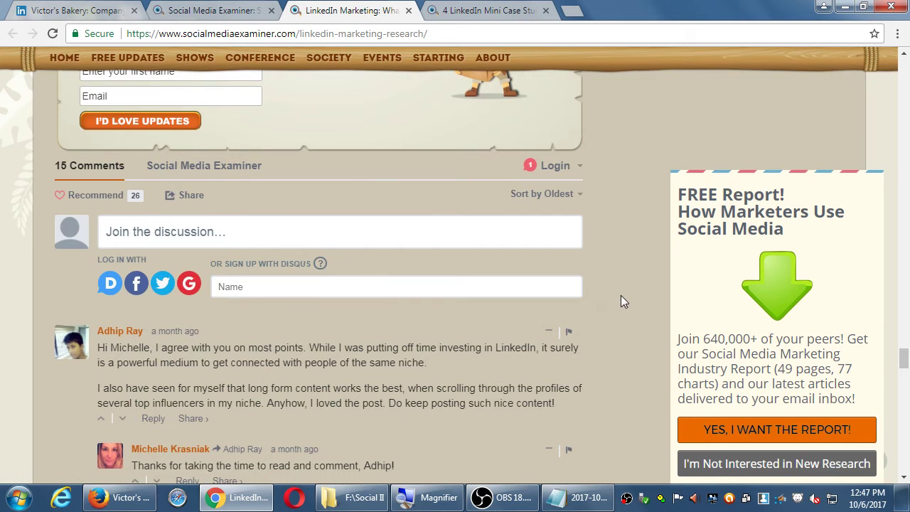
pyautogui.scroll(-1, 621, 301)
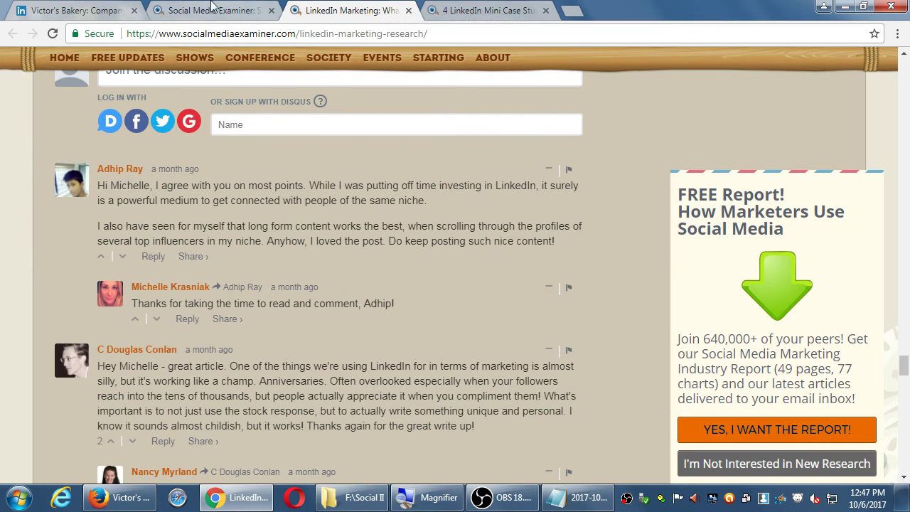
pyautogui.click(183, 13)
# Return to Victor's Bakery visitor analytics, browse the Work products menu, then go to Home
pyautogui.click(85, 10)
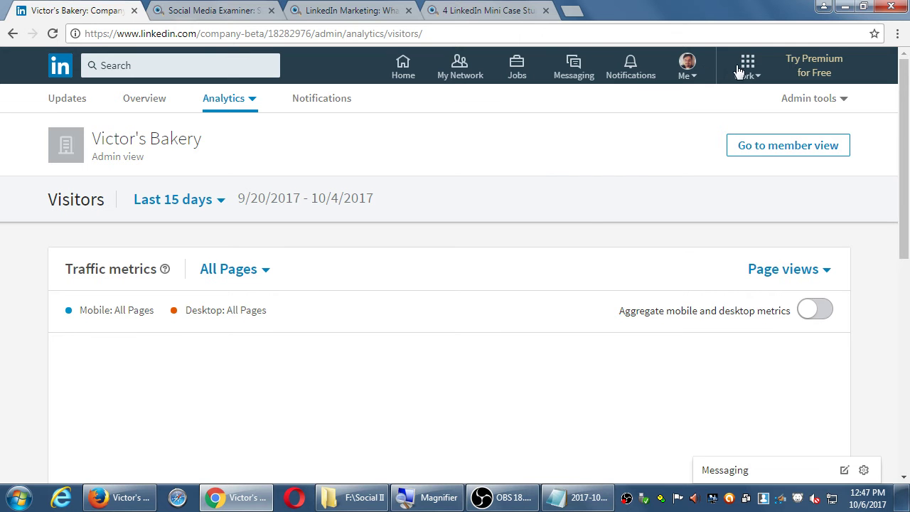
pyautogui.click(751, 68)
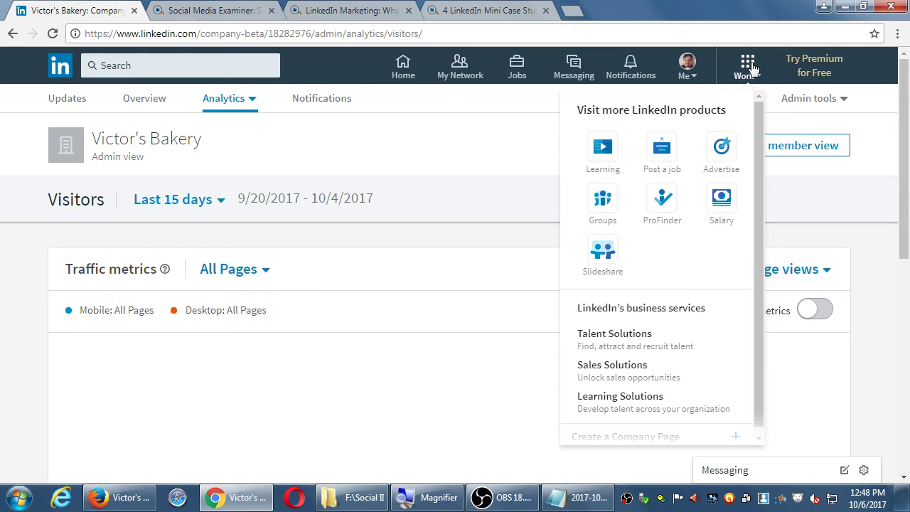
pyautogui.click(402, 64)
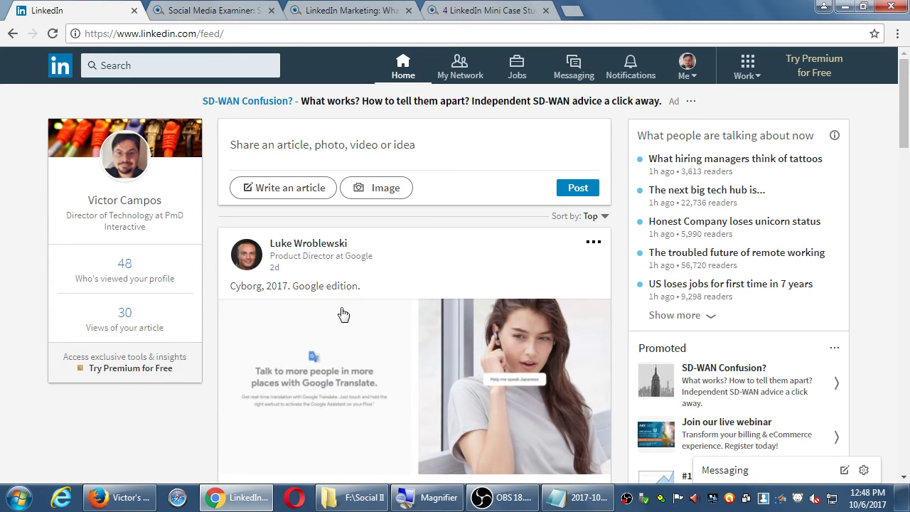
# Scroll the LinkedIn feed past member posts to the promoted 2017 Cybersecurity Checklist update
pyautogui.scroll(-1, 286, 274)
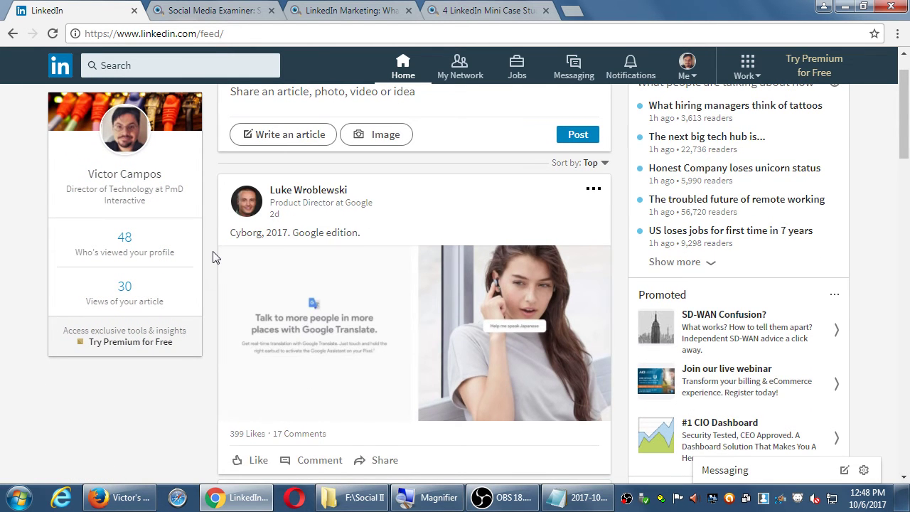
pyautogui.scroll(-6, 215, 258)
pyautogui.scroll(1, 216, 257)
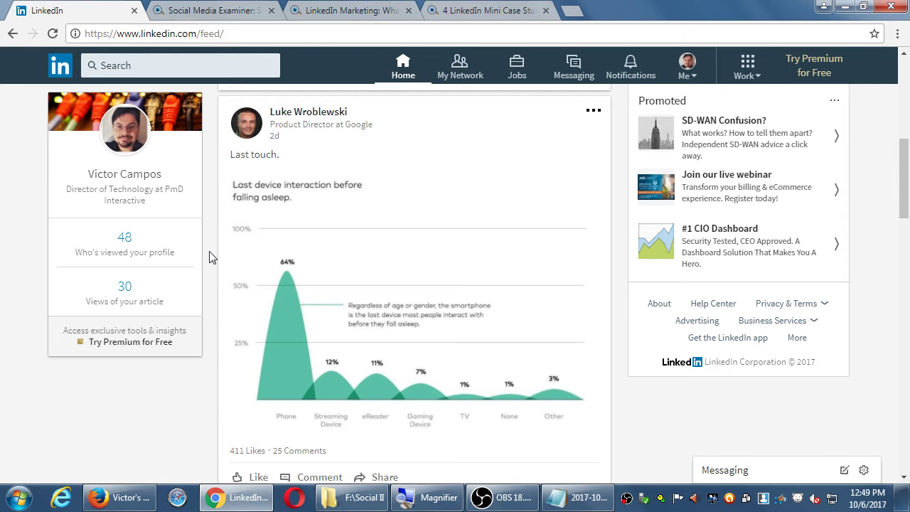
pyautogui.scroll(-5, 210, 256)
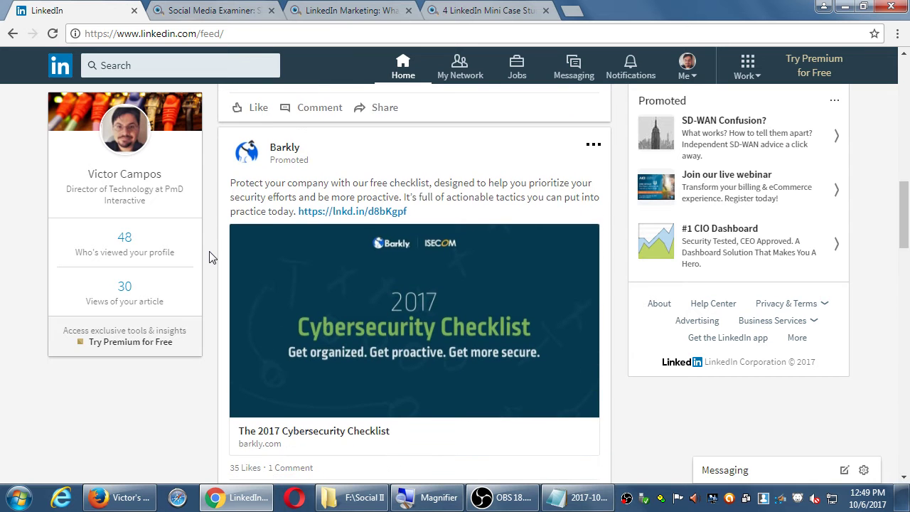